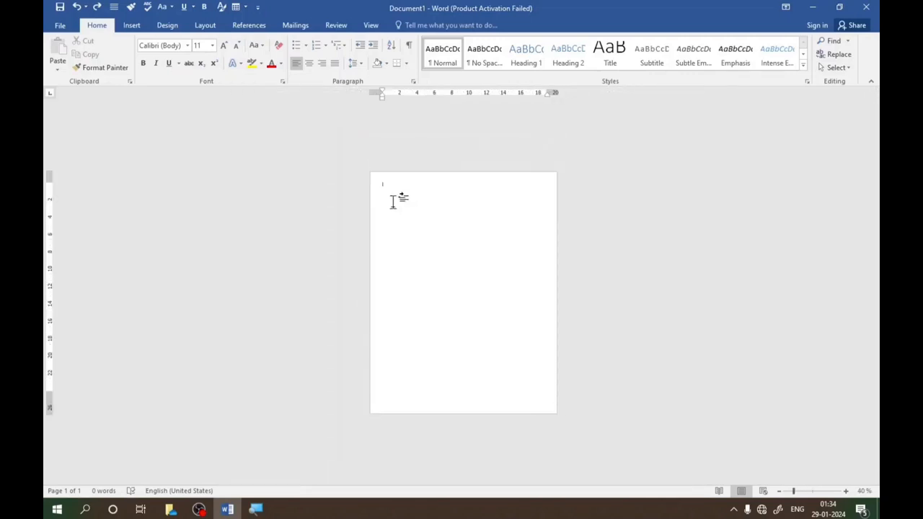
pyautogui.scroll(-2, 393, 202)
pyautogui.scroll(7, 393, 202)
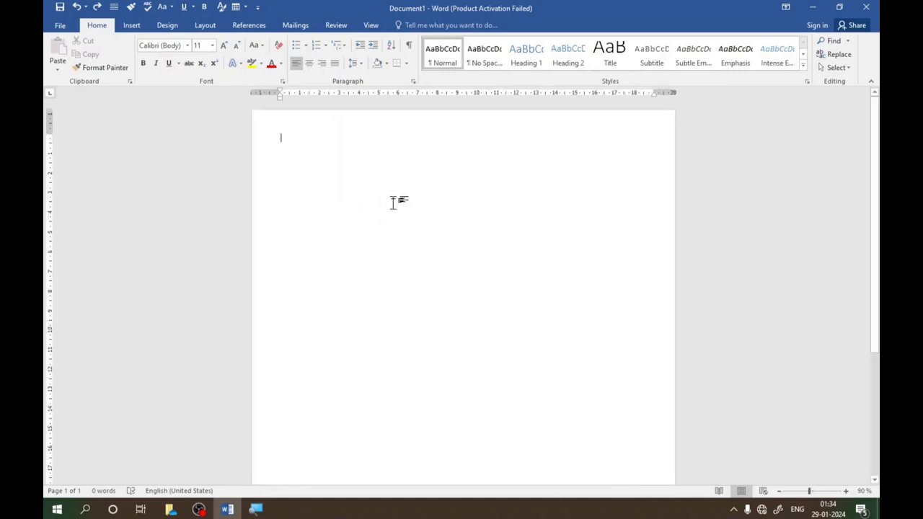
pyautogui.scroll(-3, 393, 203)
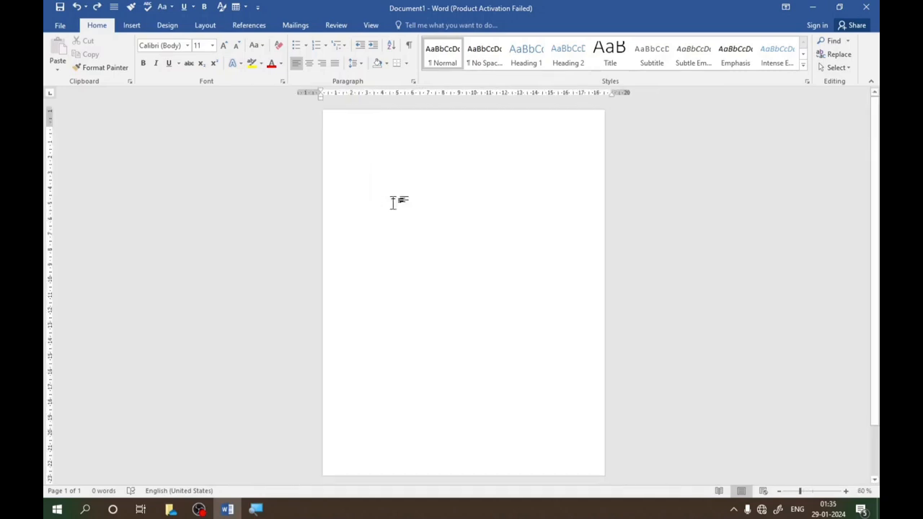
pyautogui.scroll(-1, 393, 203)
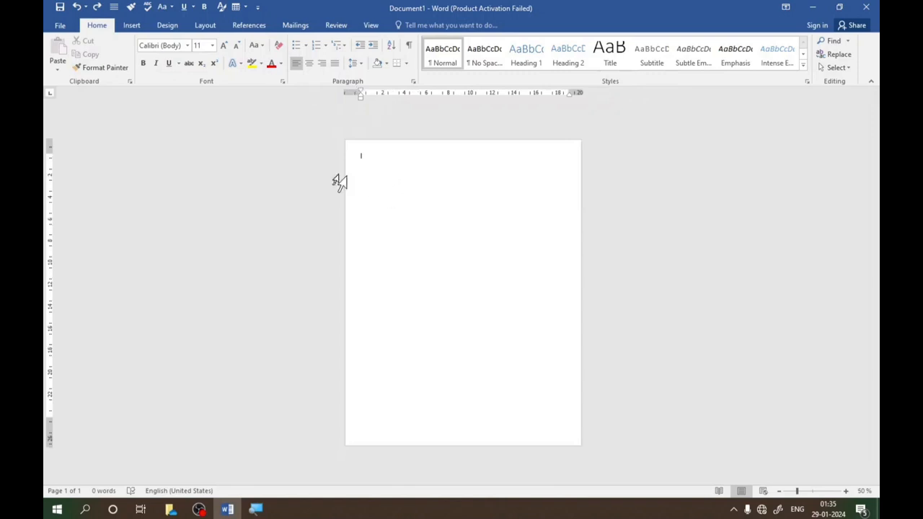
pyautogui.click(132, 26)
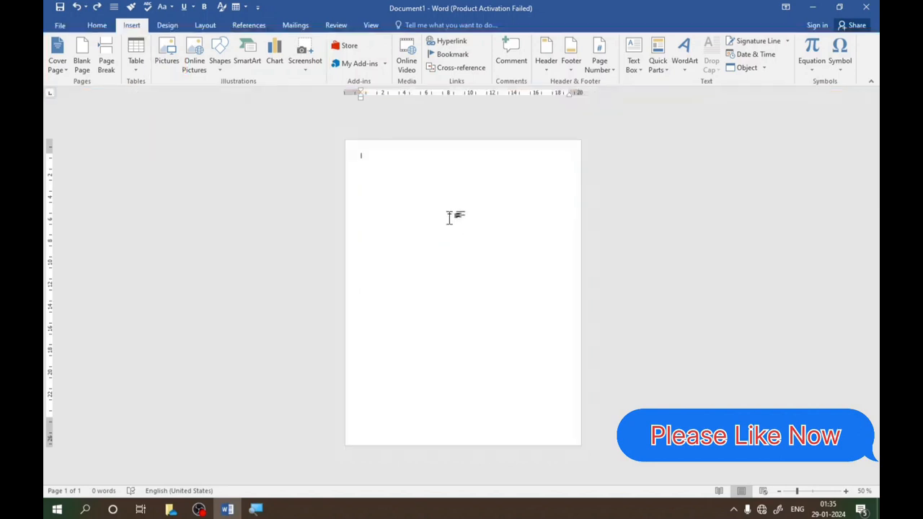
# - Generate sample paragraphs in the blank document with =RAND()
pyautogui.scroll(2, 448, 219)
pyautogui.scroll(-2, 448, 218)
pyautogui.scroll(1, 449, 219)
pyautogui.scroll(2, 449, 218)
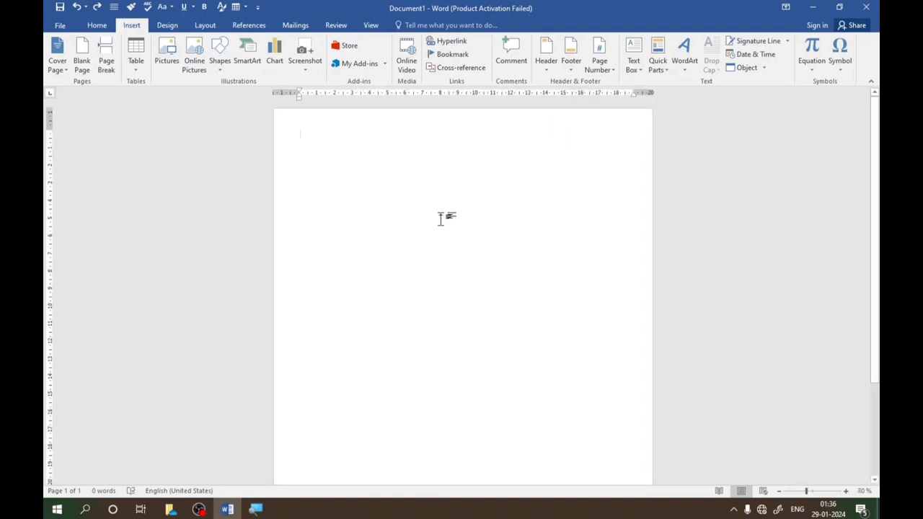
pyautogui.write('=RAND(')
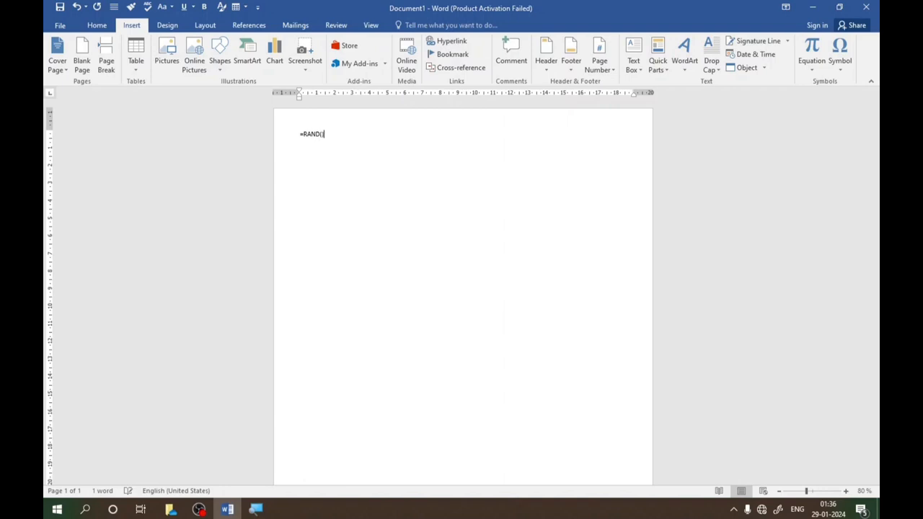
pyautogui.press('Return')
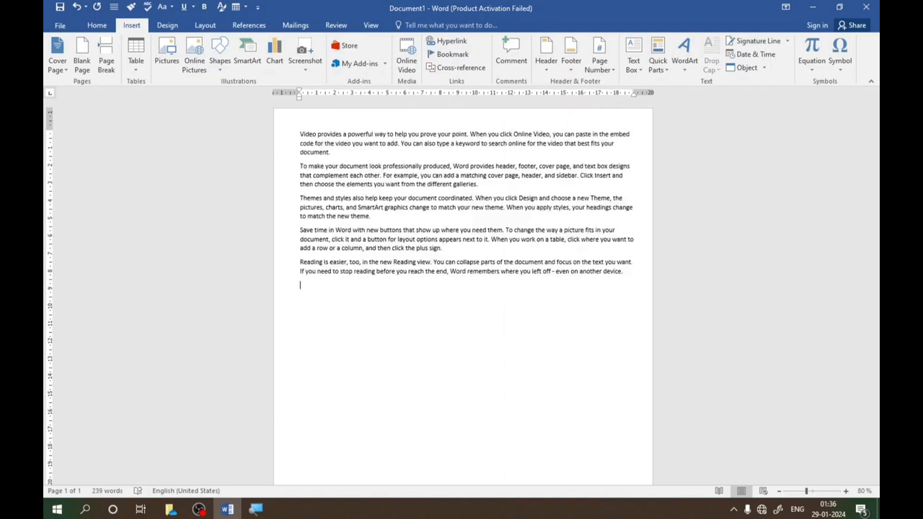
# - Justify all the sample paragraphs and enlarge their font size to 18
pyautogui.moveTo(296, 135); pyautogui.dragTo(625, 274)
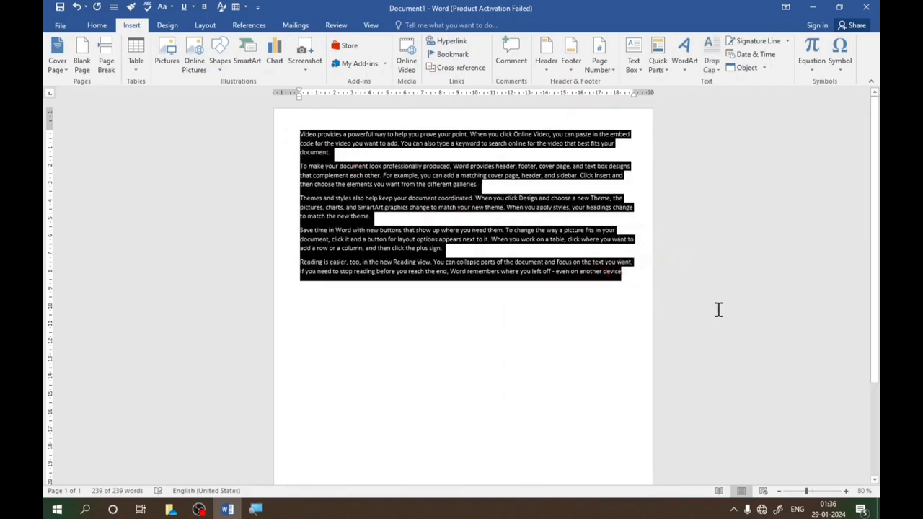
pyautogui.hotkey('ctrl', 'j')
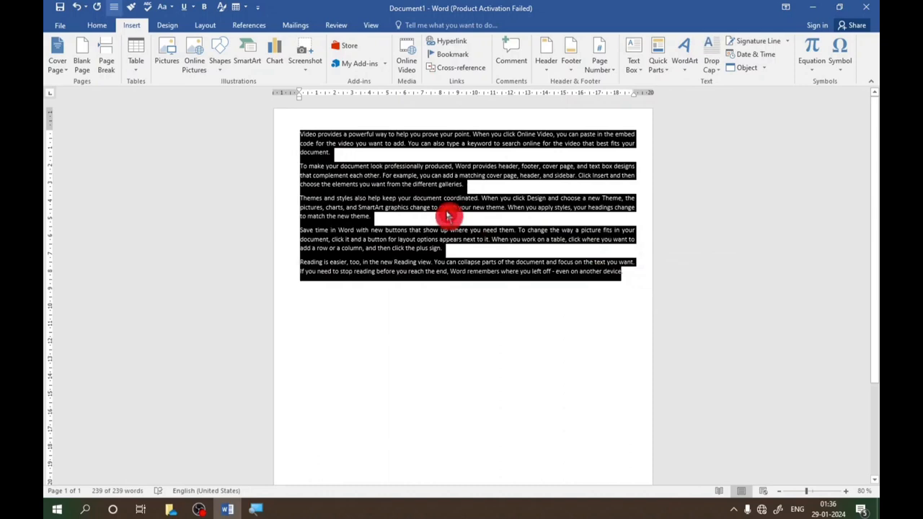
pyautogui.click(103, 31)
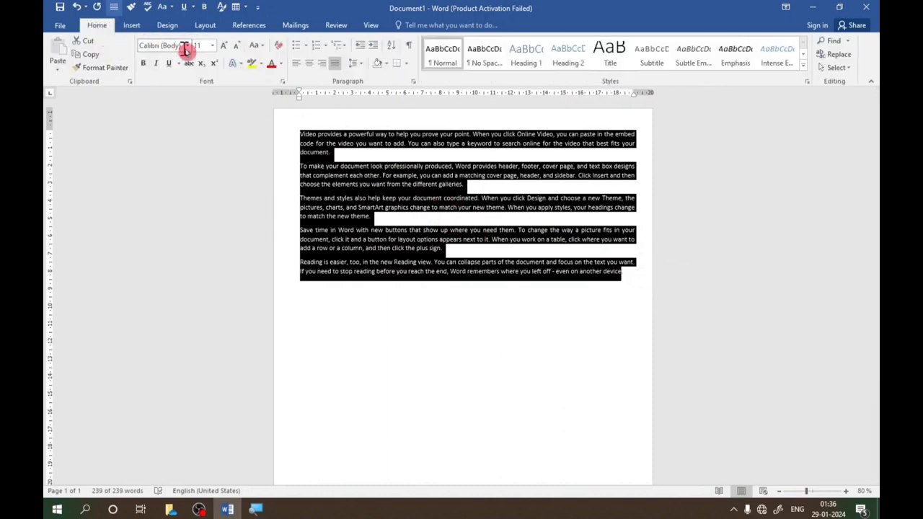
pyautogui.click(223, 48)
pyautogui.click(224, 48)
pyautogui.click(224, 48)
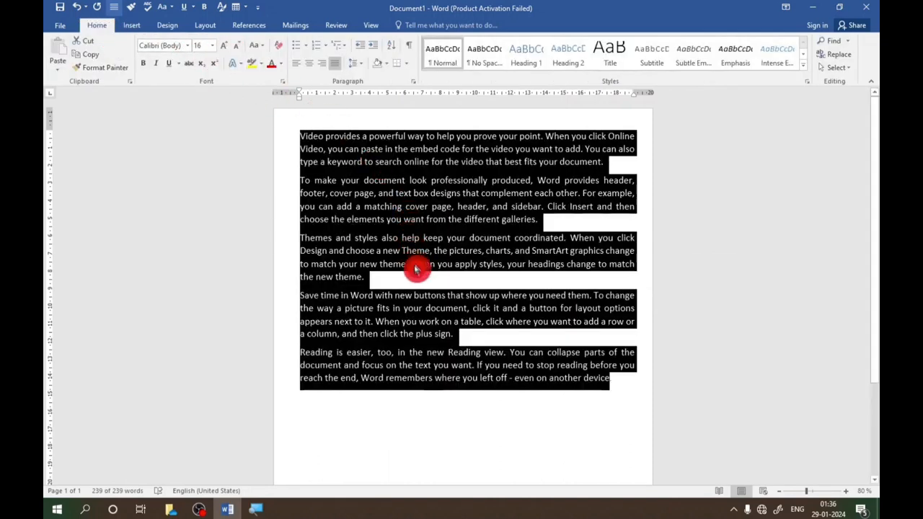
pyautogui.click(223, 48)
# - Add an empty line after the first paragraph, below "best fits your document."
pyautogui.click(443, 203)
pyautogui.keyDown('ctrl'); pyautogui.scroll(-3, 454, 220); pyautogui.keyUp('ctrl')
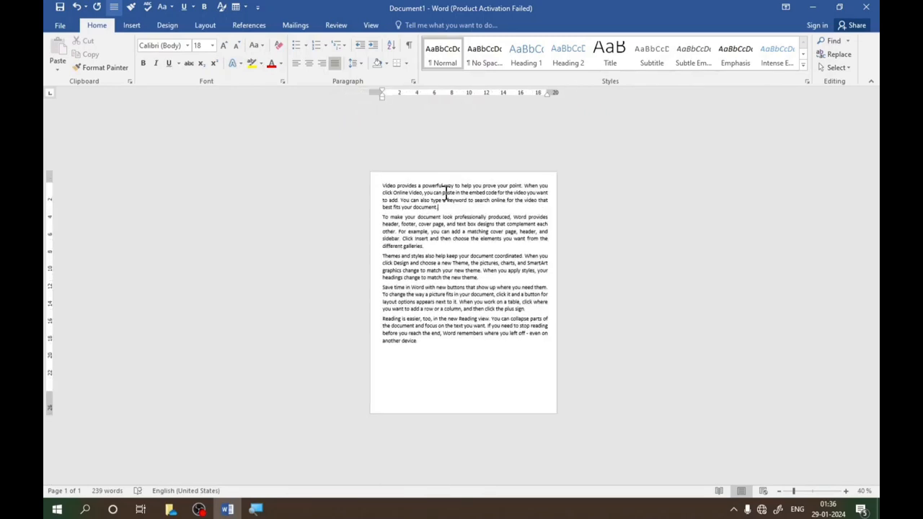
pyautogui.keyDown('ctrl'); pyautogui.scroll(-2, 448, 206); pyautogui.keyUp('ctrl')
pyautogui.keyDown('ctrl'); pyautogui.scroll(2, 455, 266); pyautogui.keyUp('ctrl')
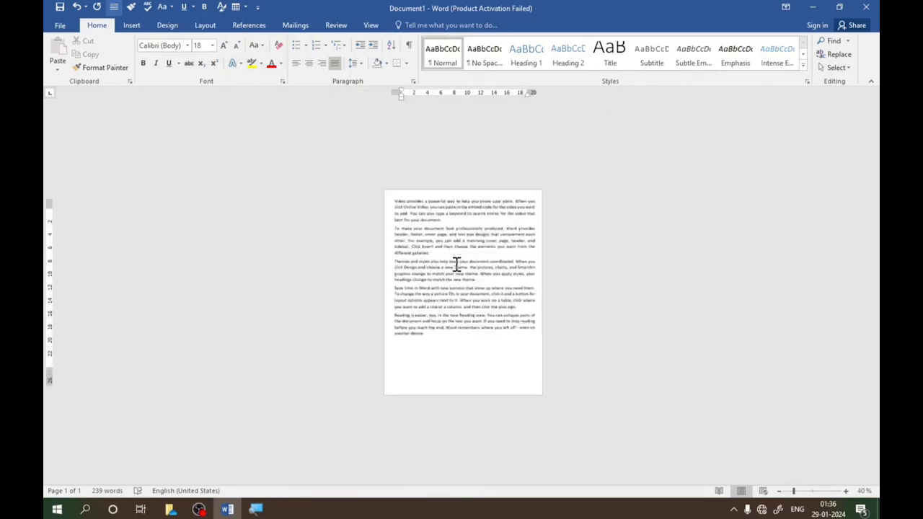
pyautogui.keyDown('ctrl'); pyautogui.scroll(7, 457, 264); pyautogui.keyUp('ctrl')
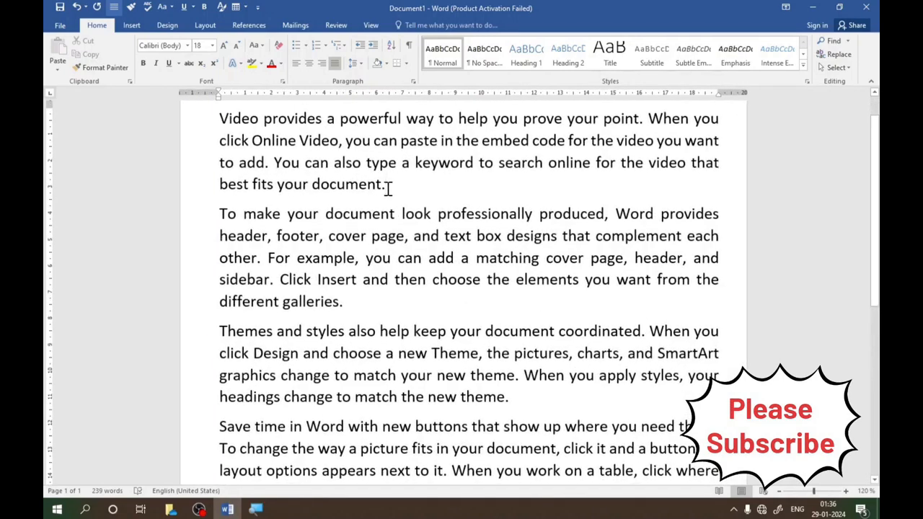
pyautogui.press('Return')
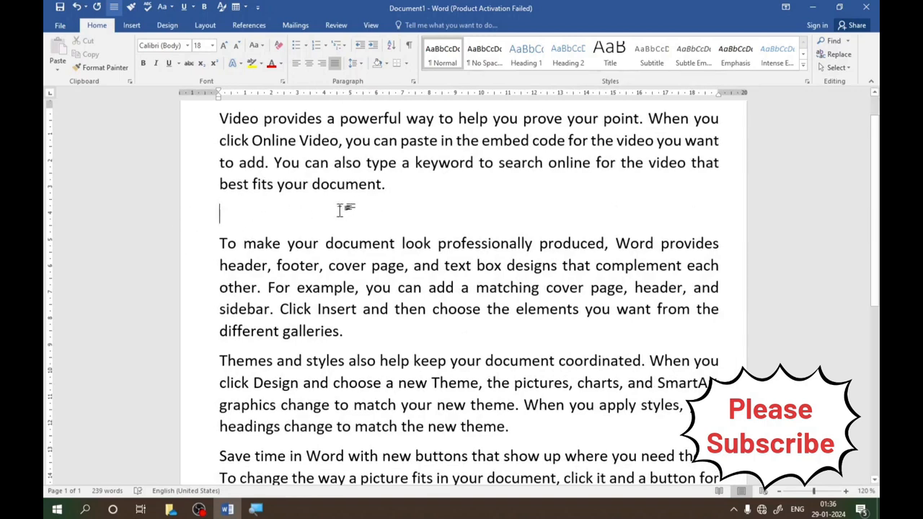
# - Start inserting a picture file at the empty line and reposition the Insert Picture dialog over the document
pyautogui.click(129, 27)
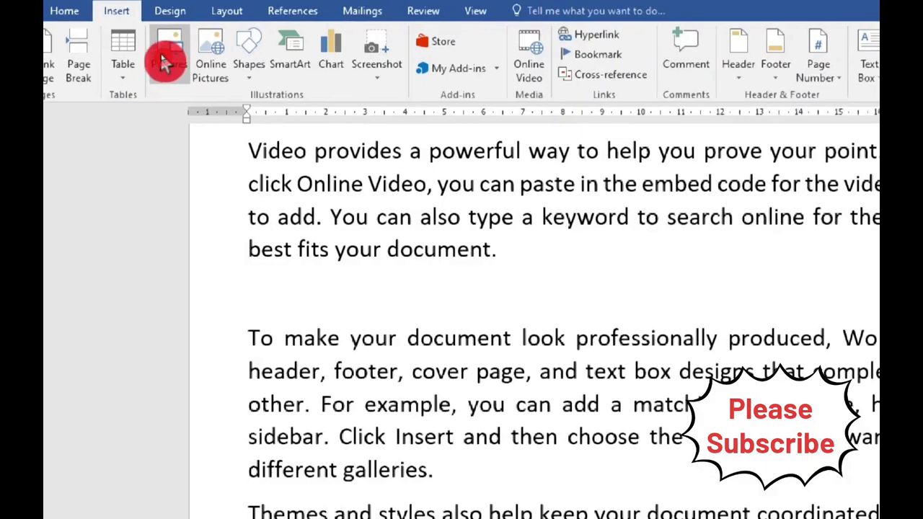
pyautogui.click(168, 59)
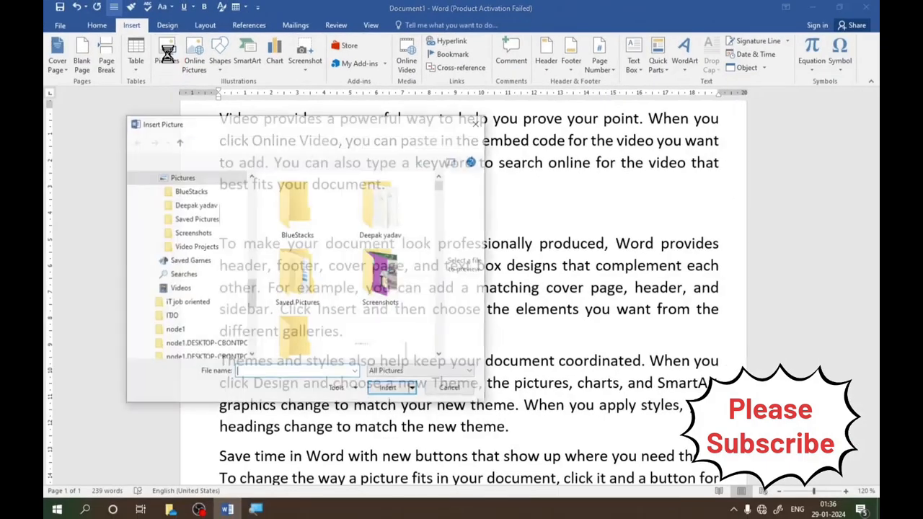
pyautogui.click(247, 138)
pyautogui.moveTo(303, 122); pyautogui.dragTo(352, 129)
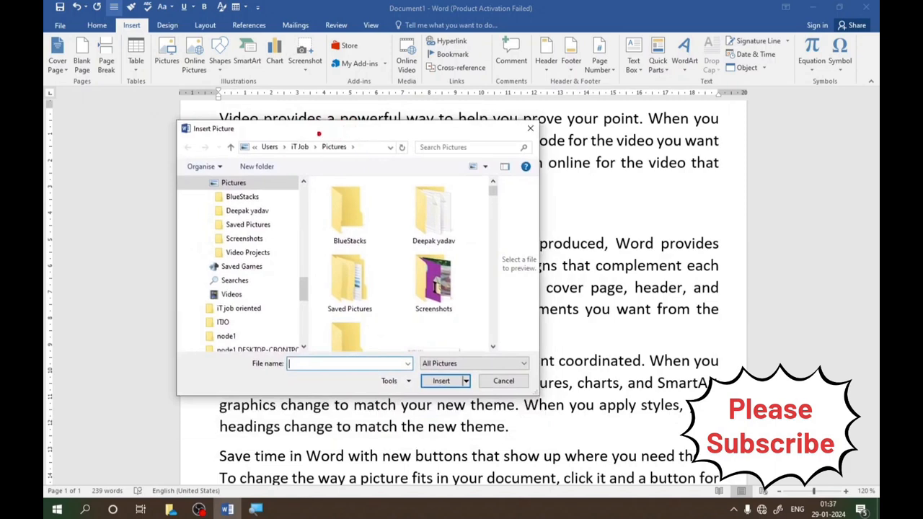
pyautogui.moveTo(176, 121)
pyautogui.mouseDown()
pyautogui.moveTo(205, 136)
pyautogui.moveTo(243, 135)
pyautogui.mouseUp()
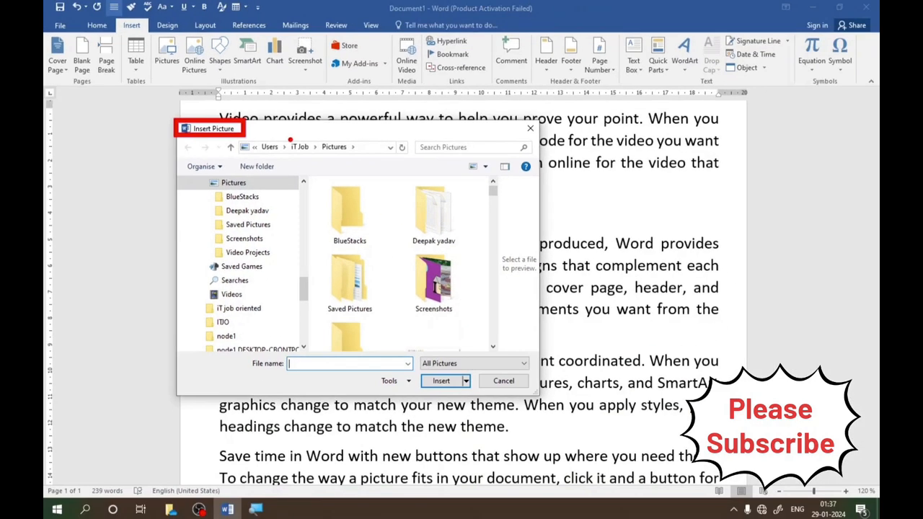
pyautogui.press('Escape')
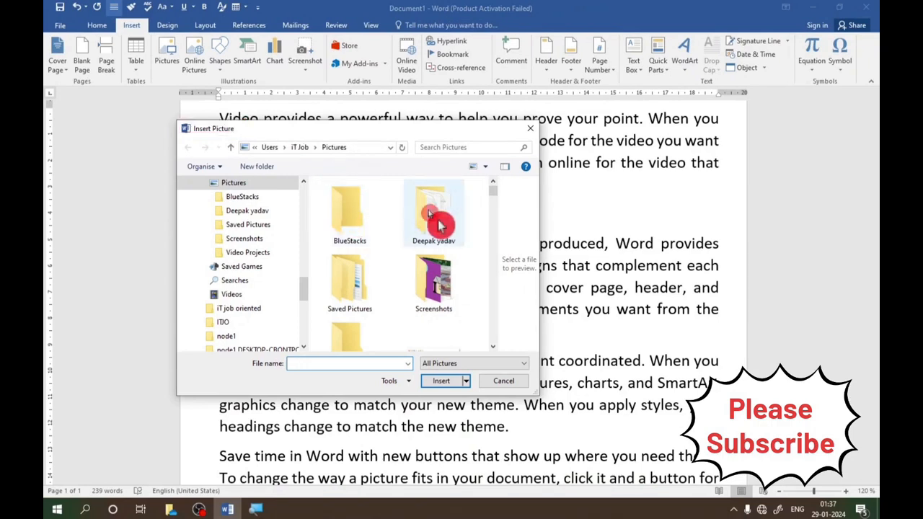
# - Browse the Pictures, Music, Downloads and Documents folders in the Insert Picture dialog
pyautogui.moveTo(306, 288); pyautogui.dragTo(296, 201)
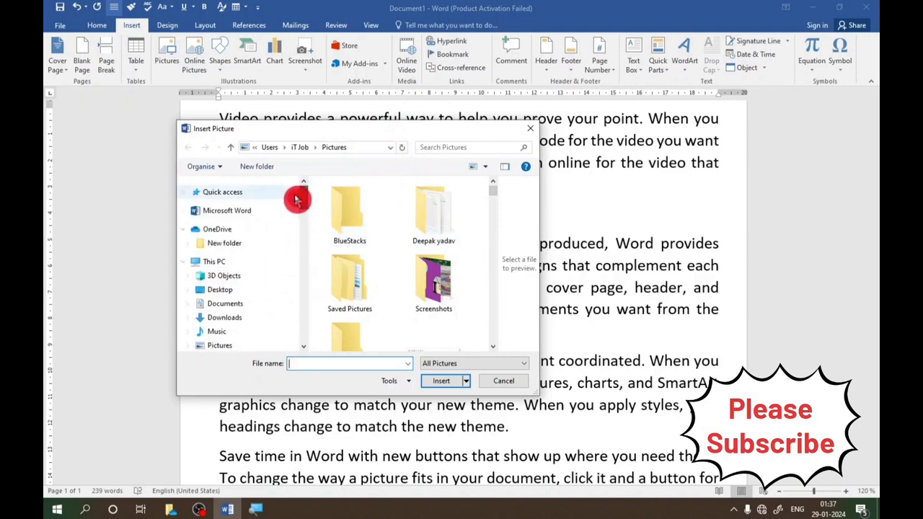
pyautogui.click(217, 347)
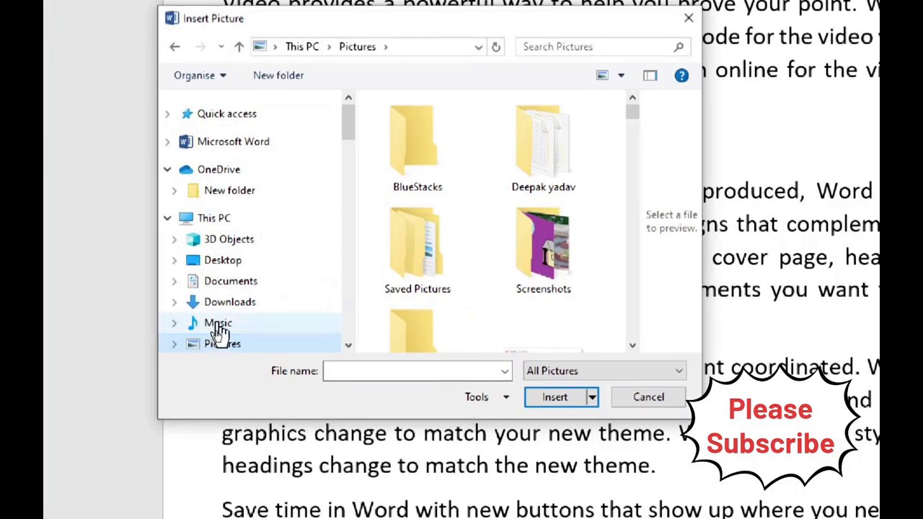
pyautogui.click(218, 326)
pyautogui.click(225, 306)
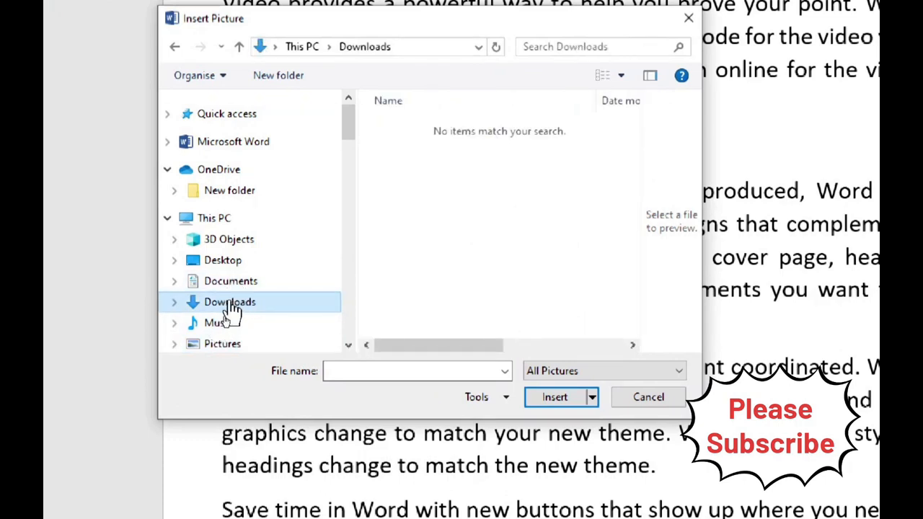
pyautogui.click(228, 285)
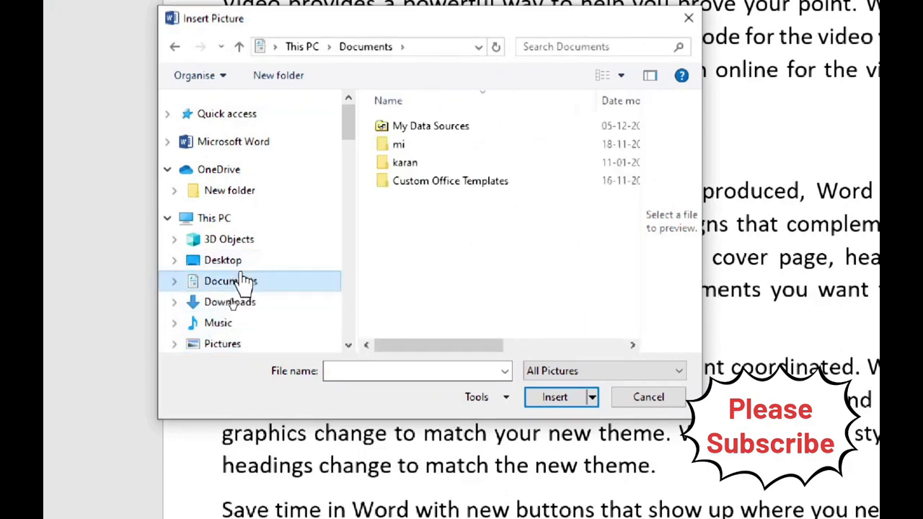
# - Insert the picture "ay" from the Pictures folder into the document
pyautogui.click(214, 348)
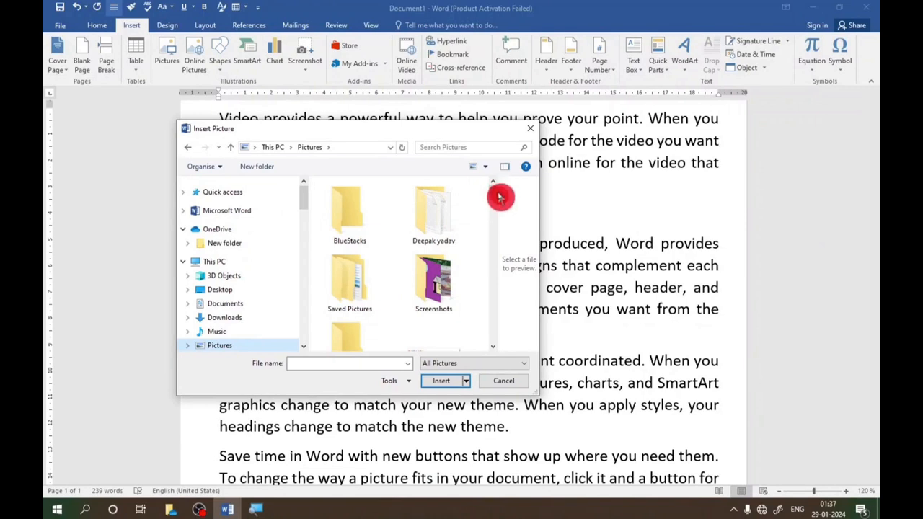
pyautogui.moveTo(493, 197); pyautogui.dragTo(496, 220)
pyautogui.scroll(3, 495, 221)
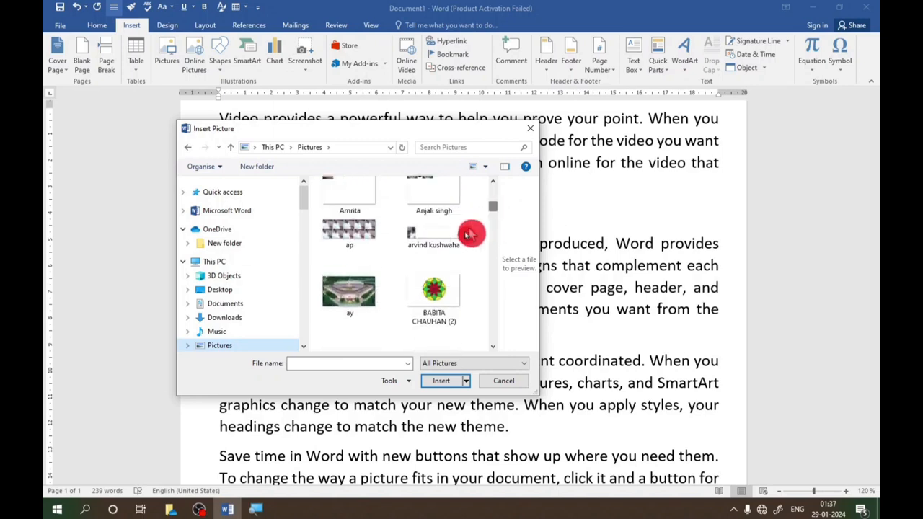
pyautogui.click(354, 296)
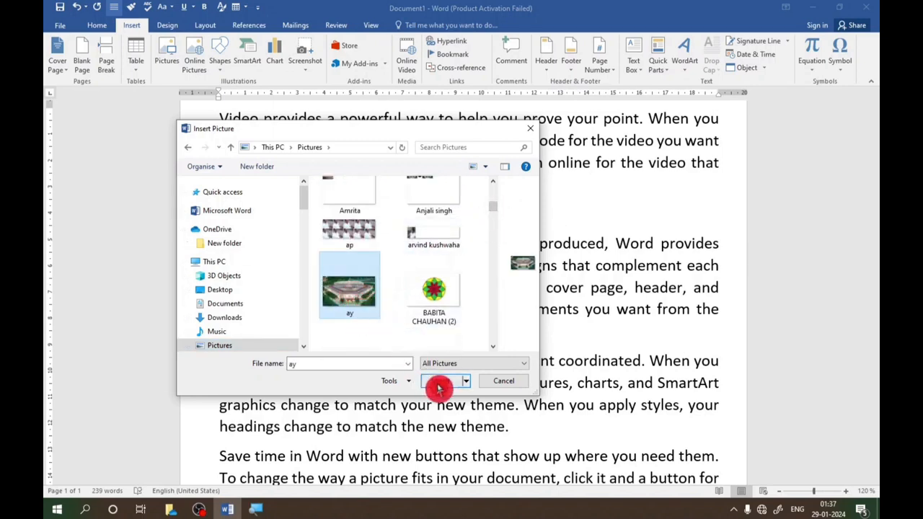
pyautogui.click(444, 385)
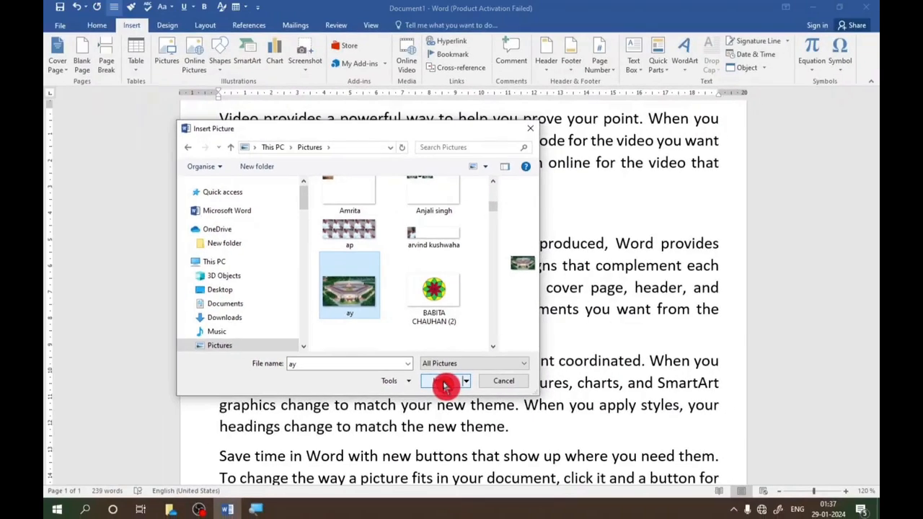
# - Move the inserted building picture up so it sits directly beneath the first paragraph
pyautogui.scroll(-1, 441, 336)
pyautogui.scroll(-3, 441, 336)
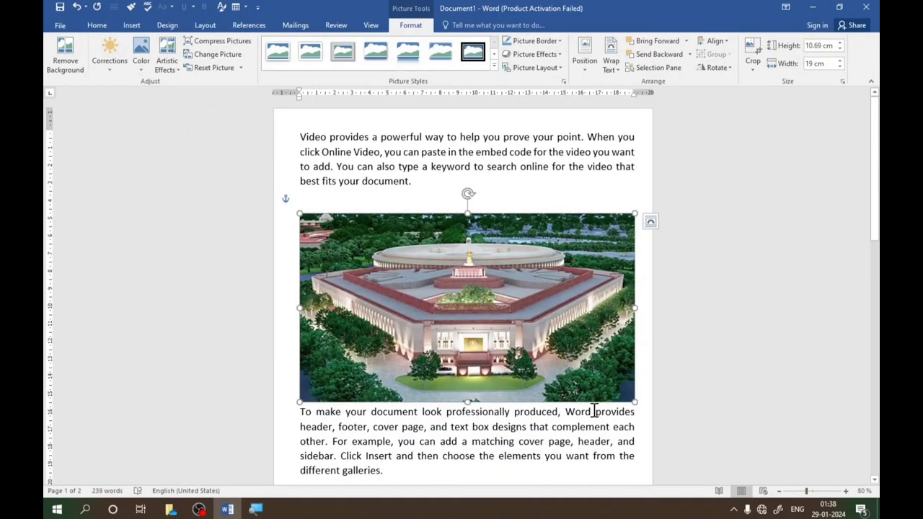
pyautogui.moveTo(473, 270)
pyautogui.mouseDown()
pyautogui.moveTo(472, 250)
pyautogui.moveTo(465, 263)
pyautogui.moveTo(471, 258)
pyautogui.mouseUp()
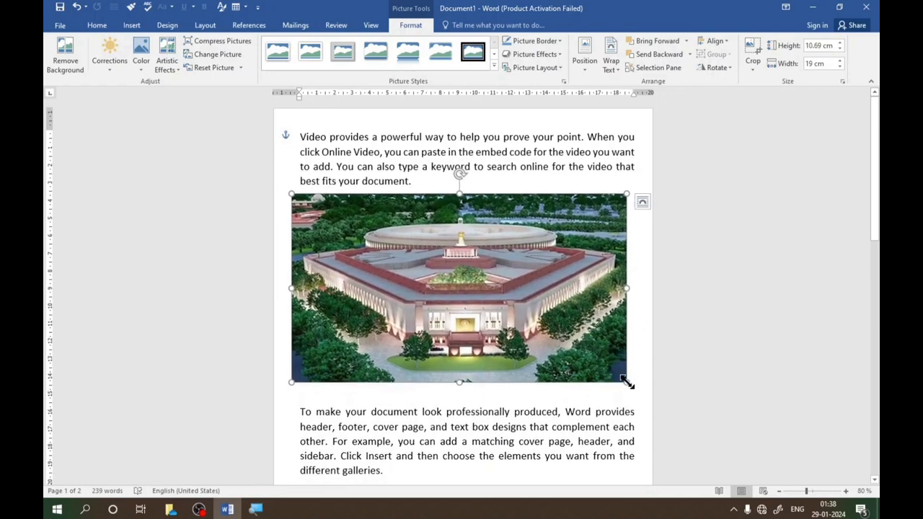
# - Shrink and narrow the building picture to about 4.12 cm high and 5.06 cm wide
pyautogui.keyDown('ctrl'); pyautogui.scroll(3, 639, 398); pyautogui.keyUp('ctrl')
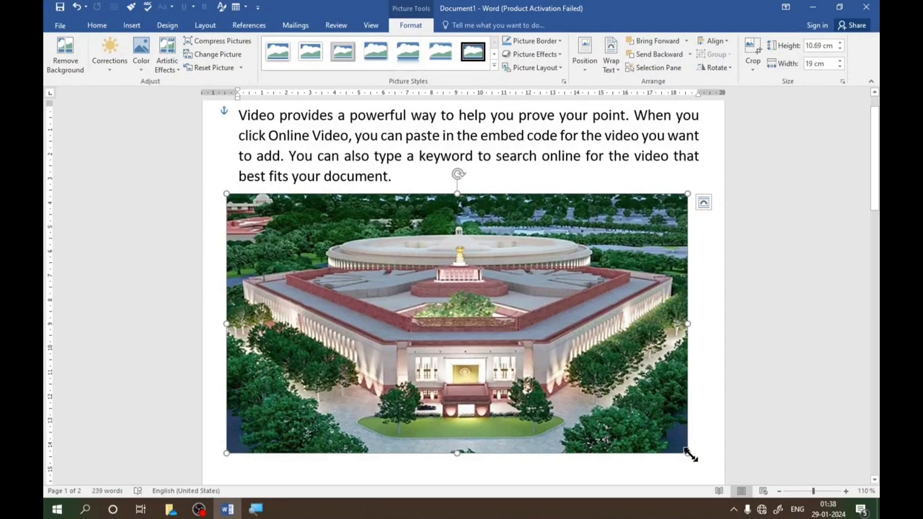
pyautogui.moveTo(689, 453); pyautogui.dragTo(406, 294)
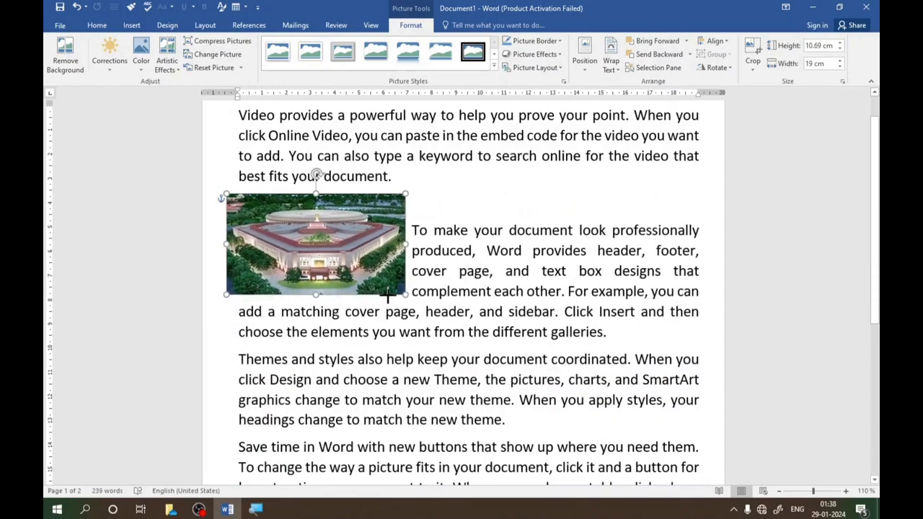
pyautogui.moveTo(404, 243); pyautogui.dragTo(349, 244)
# - Move the picture to the middle of the second paragraph's lines and reselect it to show its formatting tools
pyautogui.moveTo(286, 241); pyautogui.dragTo(465, 229)
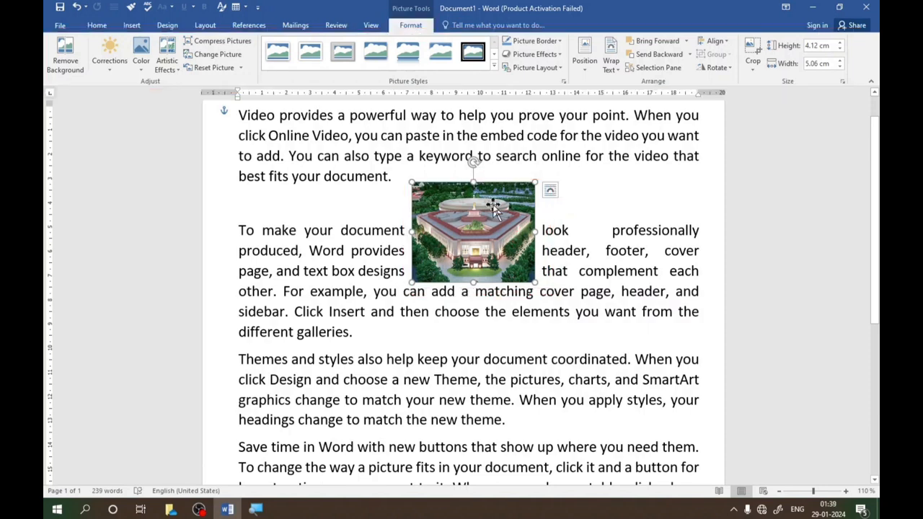
pyautogui.click(602, 181)
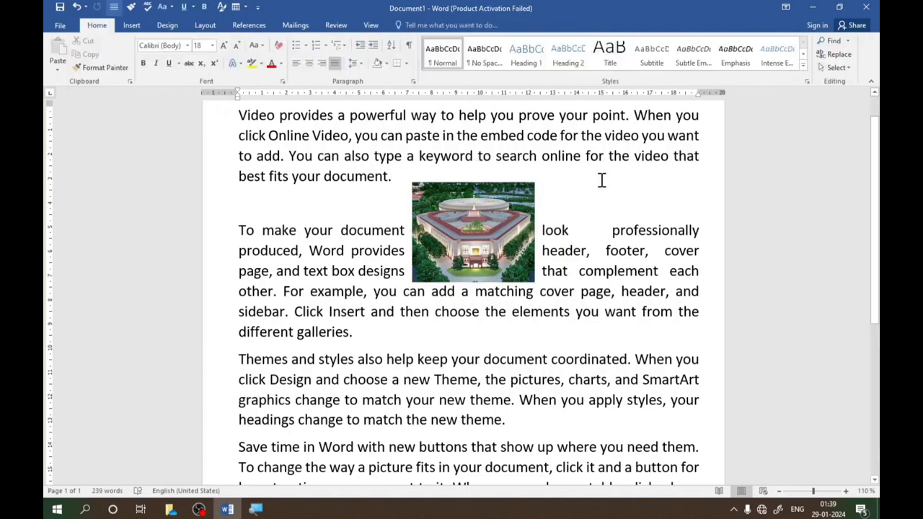
pyautogui.click(480, 215)
pyautogui.click(414, 26)
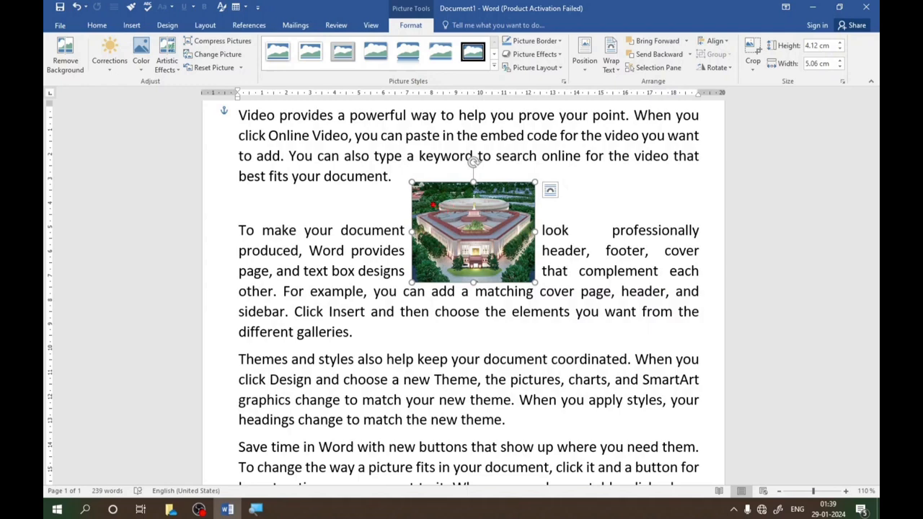
pyautogui.moveTo(405, 175)
pyautogui.mouseDown()
pyautogui.moveTo(468, 257)
pyautogui.moveTo(548, 305)
pyautogui.mouseUp()
pyautogui.moveTo(384, 12); pyautogui.dragTo(440, 38)
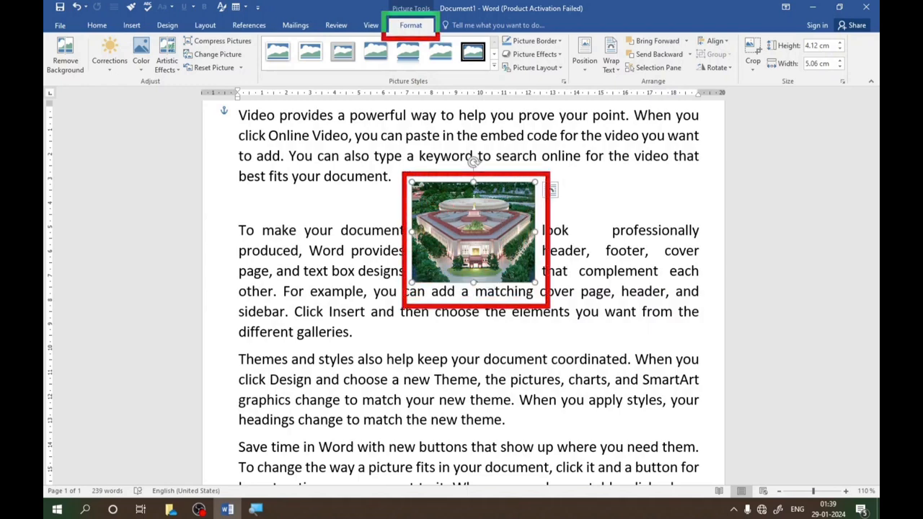
pyautogui.press('Escape')
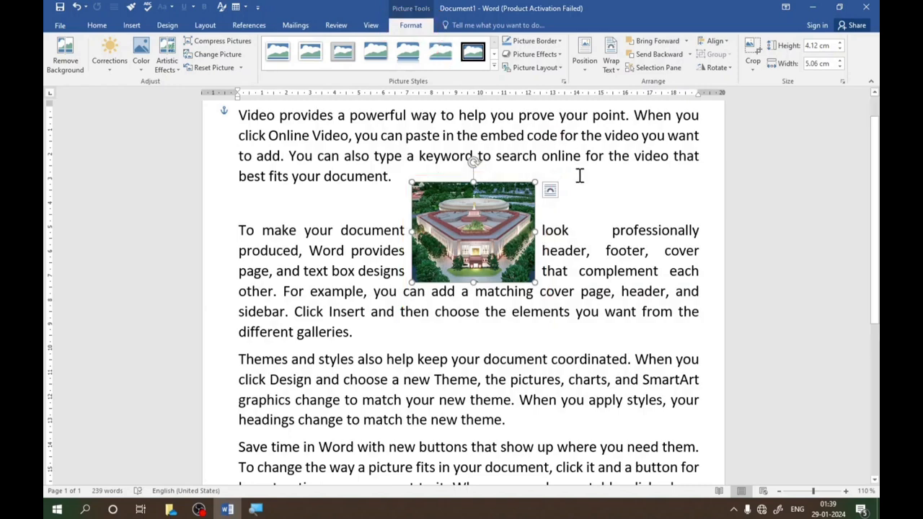
# - Move the building picture slightly toward the left margin and enlarge it to about 5.53 cm high and 6.78 cm wide
pyautogui.click(595, 210)
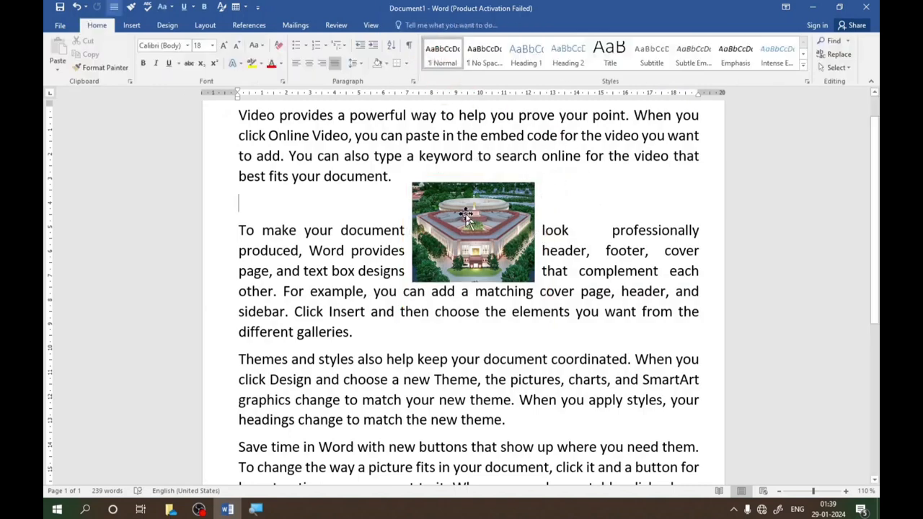
pyautogui.click(466, 220)
pyautogui.moveTo(461, 216); pyautogui.dragTo(400, 212)
pyautogui.moveTo(471, 278); pyautogui.dragTo(511, 308)
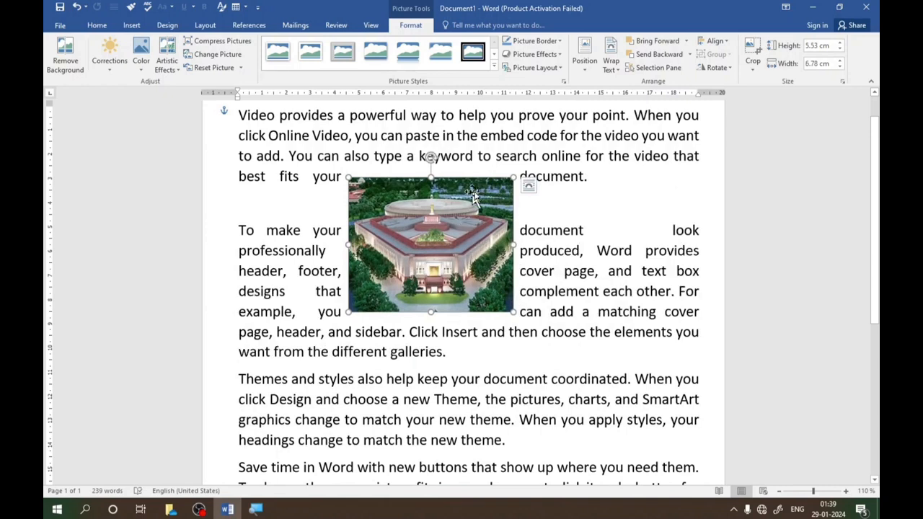
# - Set the picture's layout to In Line with Text and move it into the word "Online" in the first paragraph
pyautogui.click(530, 189)
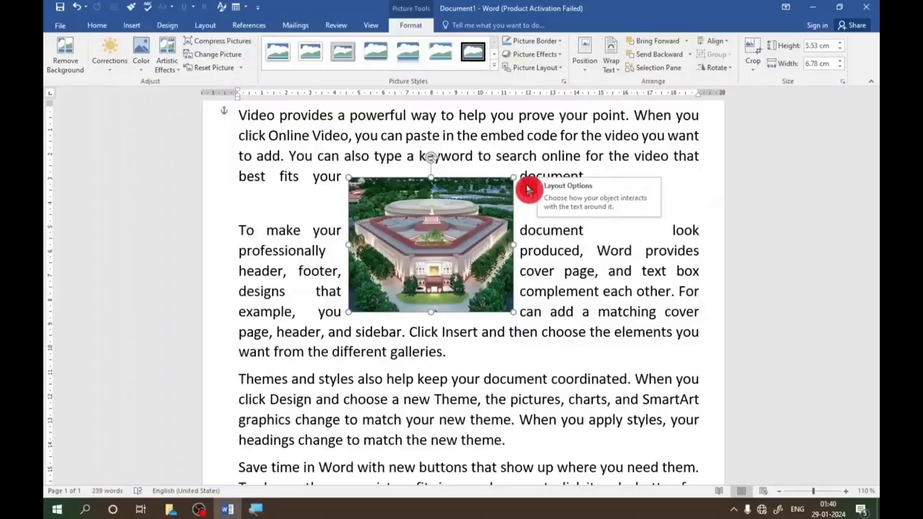
pyautogui.click(528, 189)
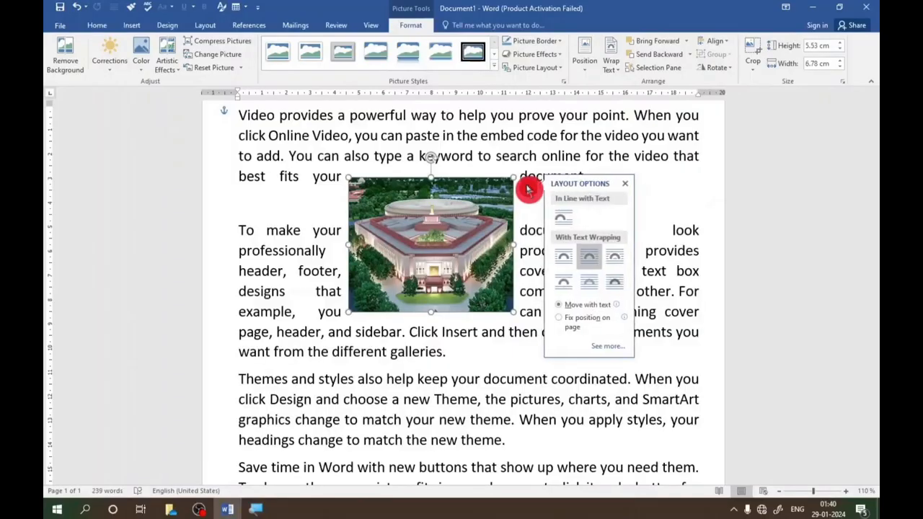
pyautogui.click(566, 223)
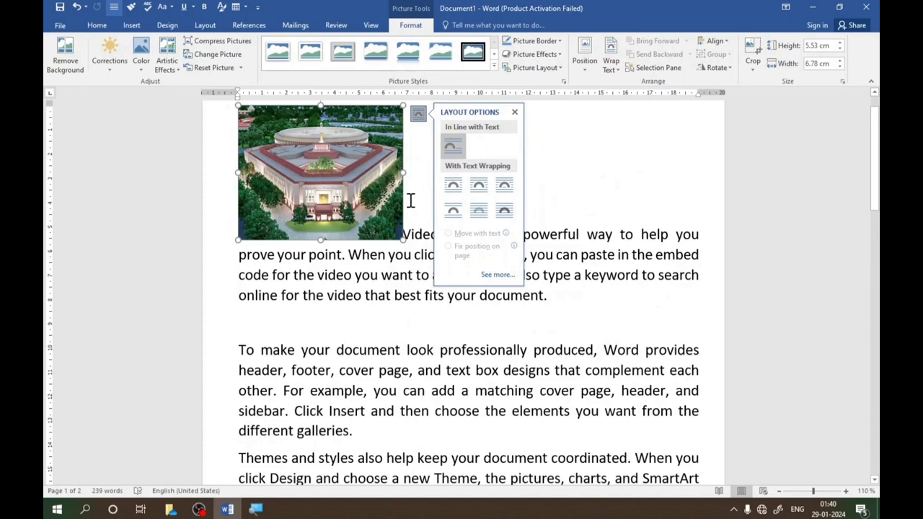
pyautogui.moveTo(368, 177); pyautogui.dragTo(446, 224)
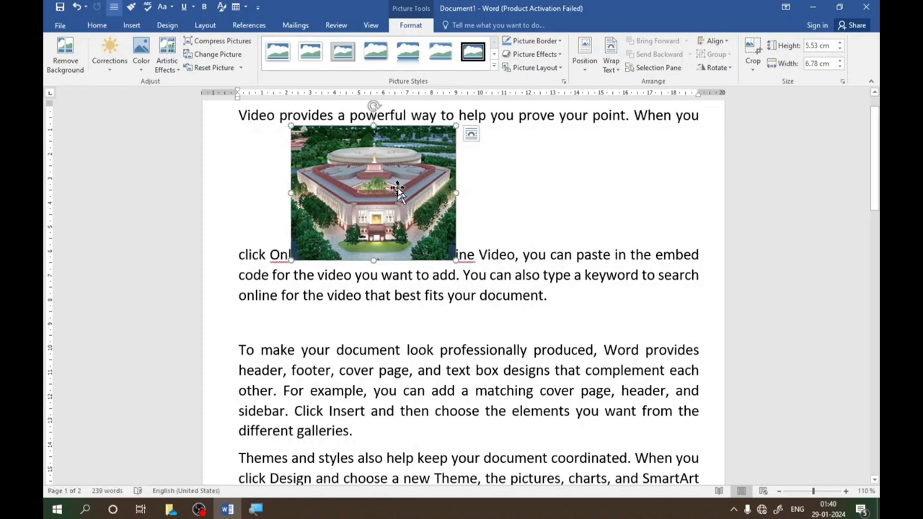
# - Set the picture's text wrapping to Square and move it into the middle of the second paragraph
pyautogui.click(473, 139)
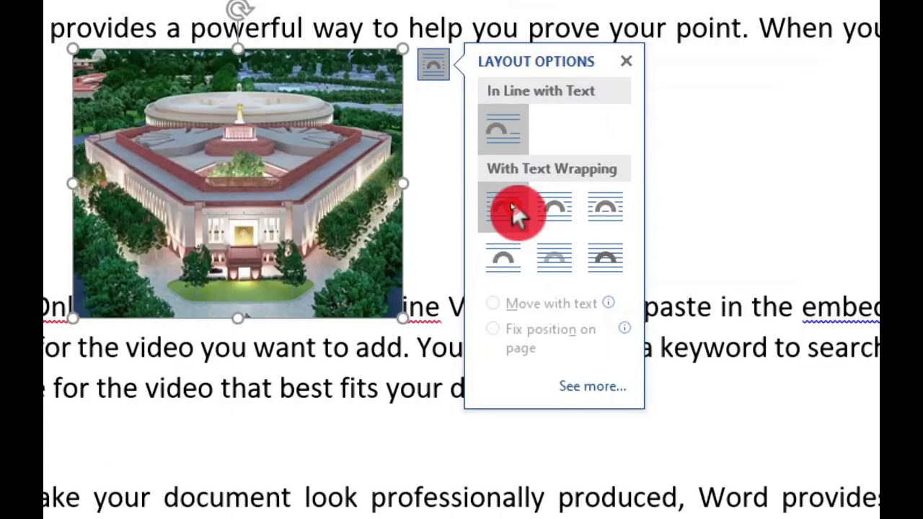
pyautogui.click(565, 260)
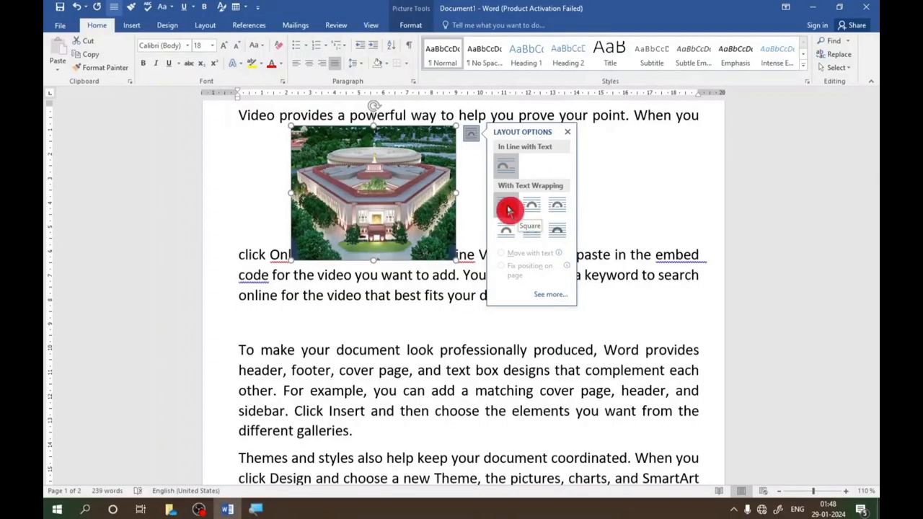
pyautogui.click(508, 210)
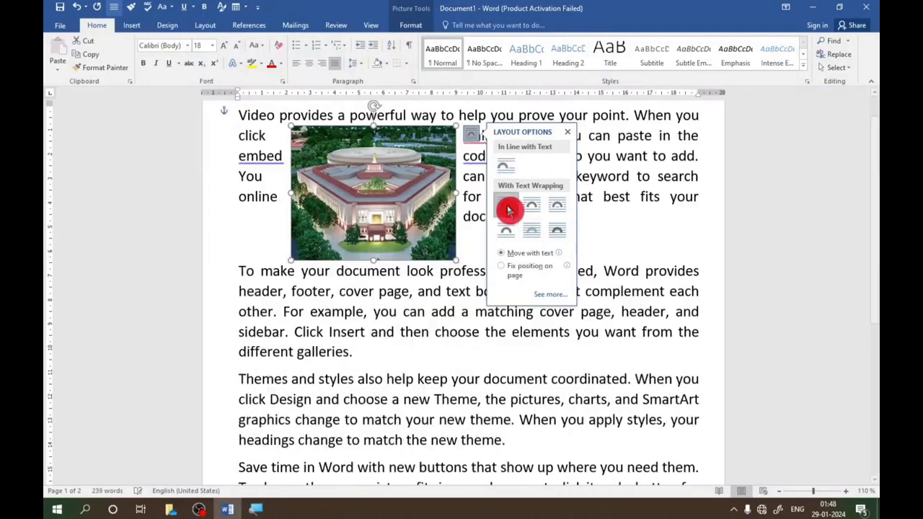
pyautogui.moveTo(407, 197); pyautogui.dragTo(450, 254)
# - Change the picture's text wrapping to Top and Bottom so it sits between the first and second paragraphs
pyautogui.click(564, 223)
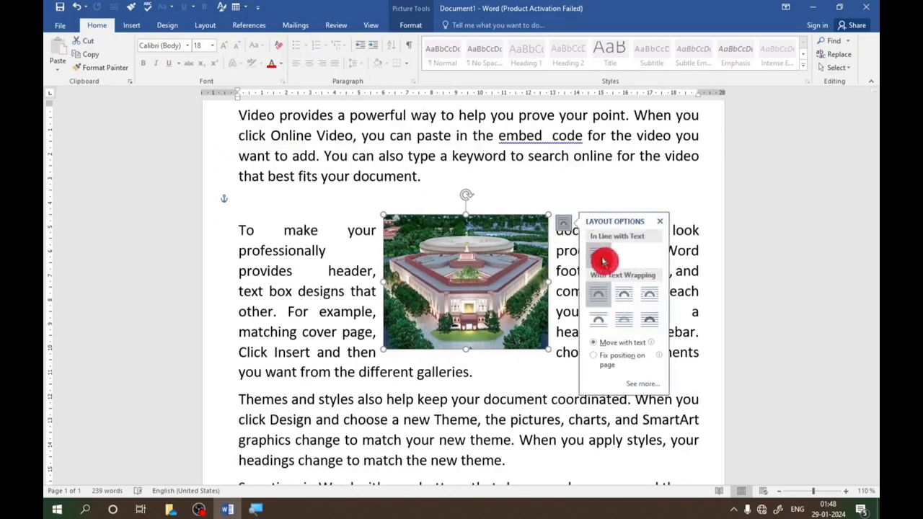
pyautogui.click(603, 325)
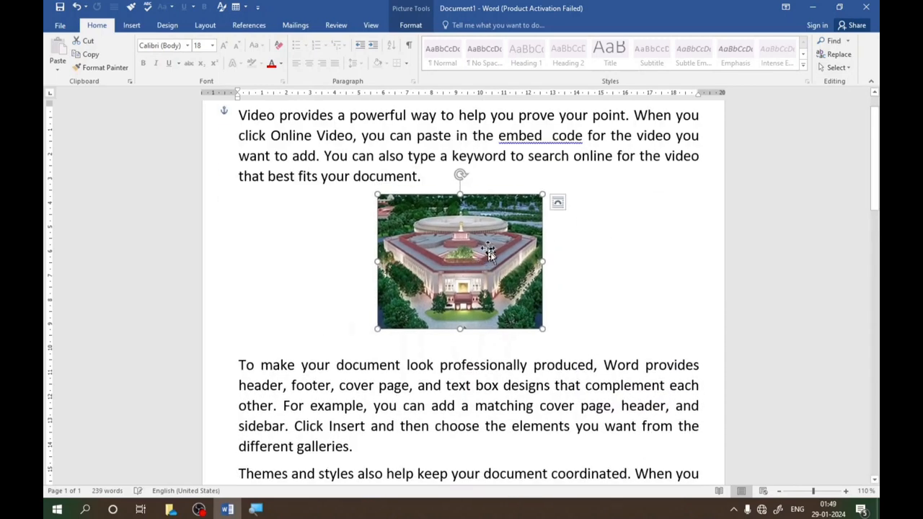
# - Place the picture behind the text and move it to the beginning of the second and third paragraphs' lines
pyautogui.click(557, 210)
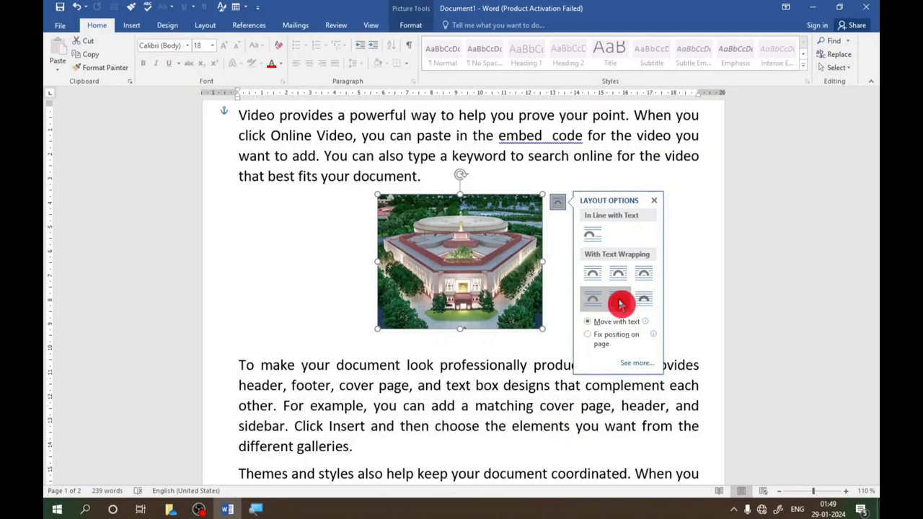
pyautogui.click(621, 304)
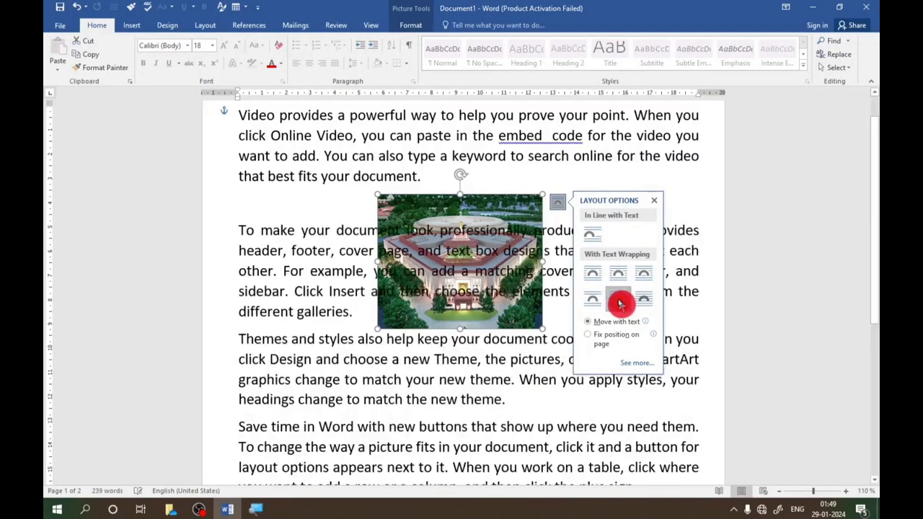
pyautogui.moveTo(504, 211); pyautogui.dragTo(384, 243)
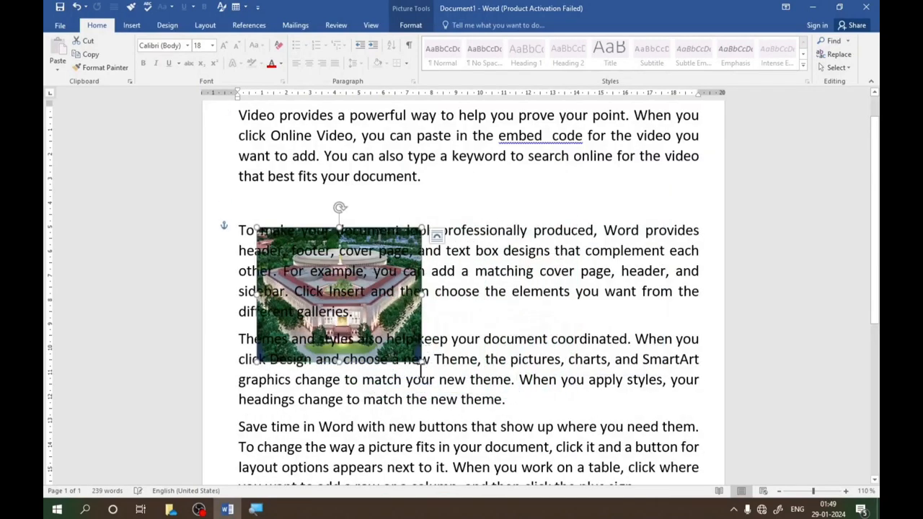
# - Enlarge the behind-text picture to most of the text width and move it up to start within the first paragraph
pyautogui.moveTo(425, 364); pyautogui.dragTo(611, 423)
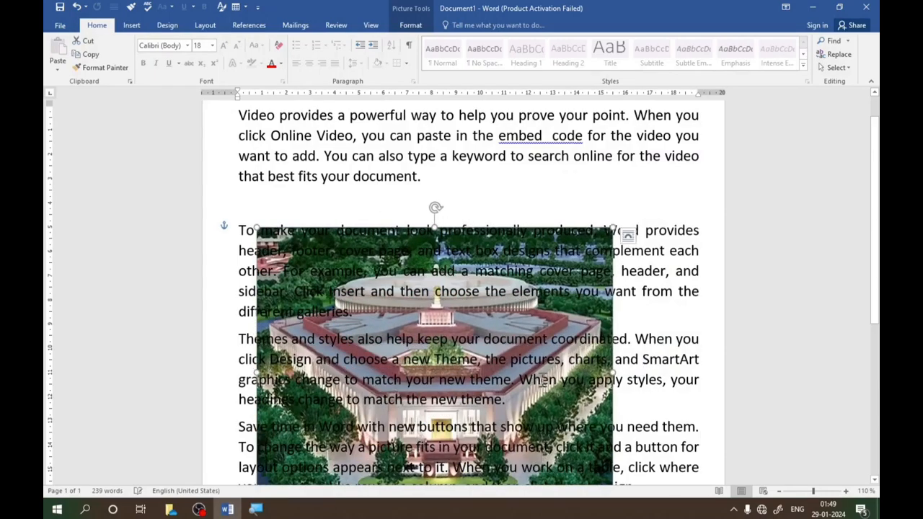
pyautogui.scroll(2, 500, 326)
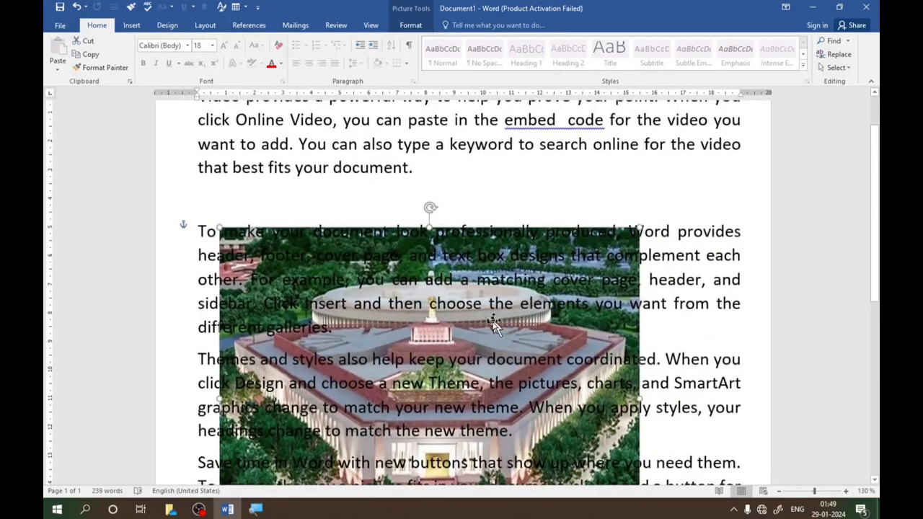
pyautogui.moveTo(496, 339); pyautogui.dragTo(484, 225)
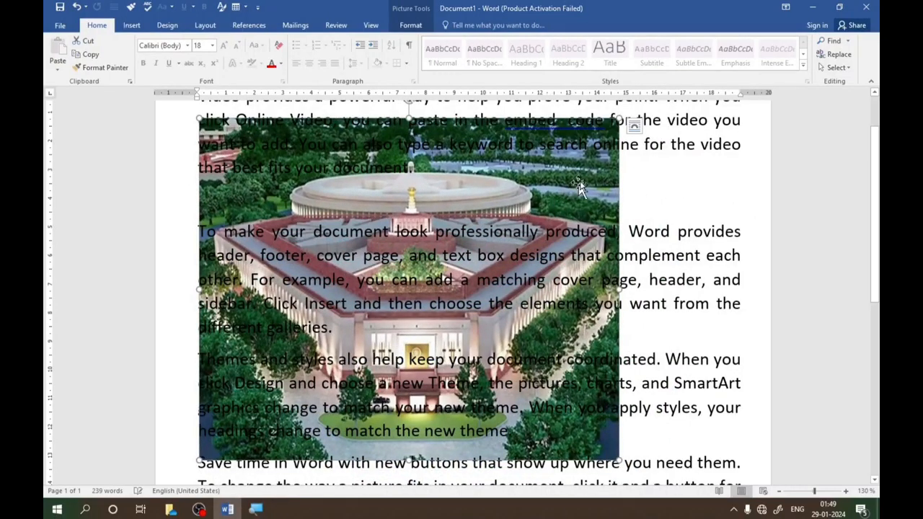
pyautogui.click(634, 127)
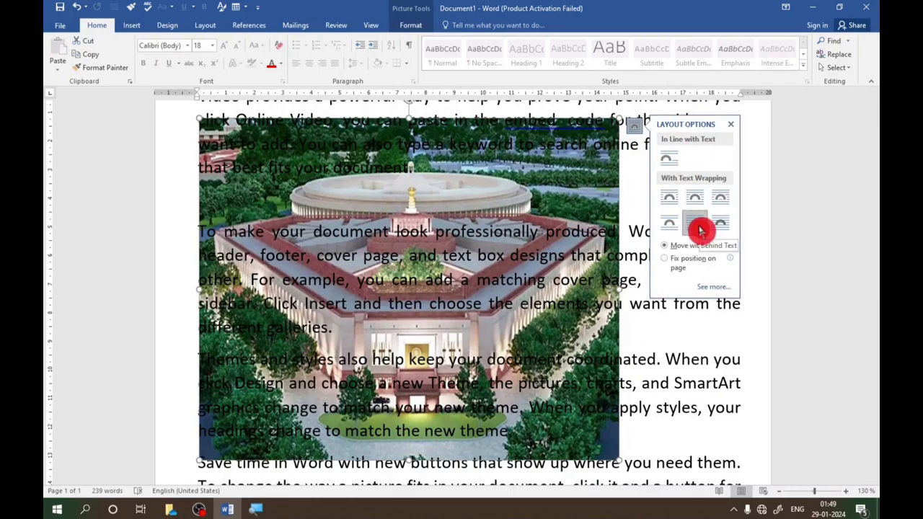
pyautogui.moveTo(582, 193); pyautogui.dragTo(586, 207)
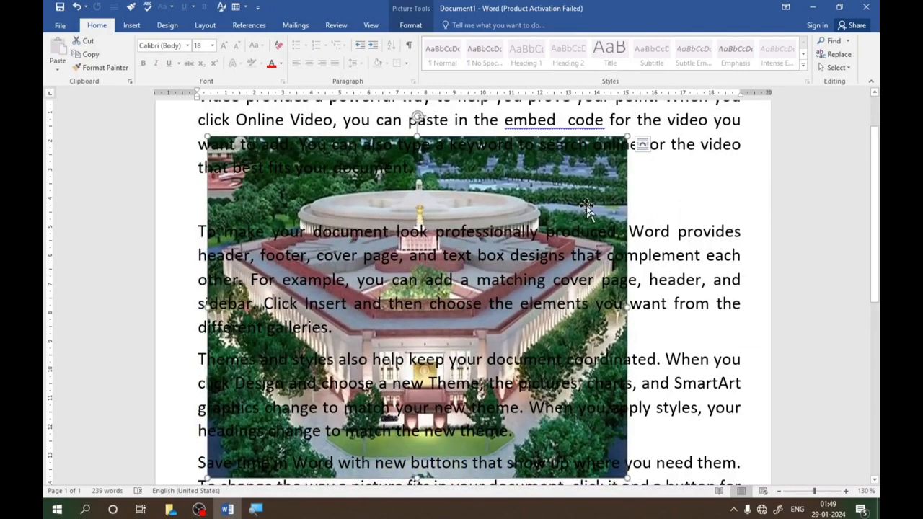
# - Set the picture to In Front of Text and shrink it to about 6.67 by 8.18 cm, centred over the second paragraph
pyautogui.click(643, 145)
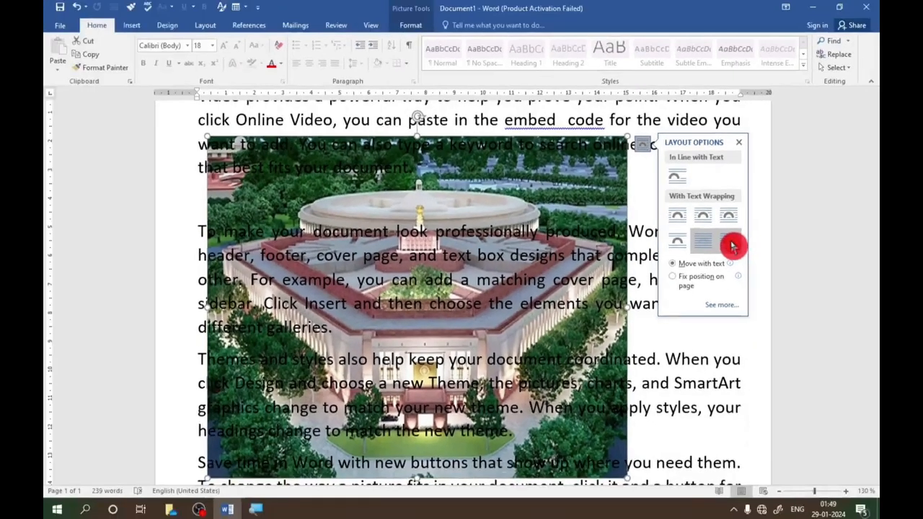
pyautogui.click(730, 244)
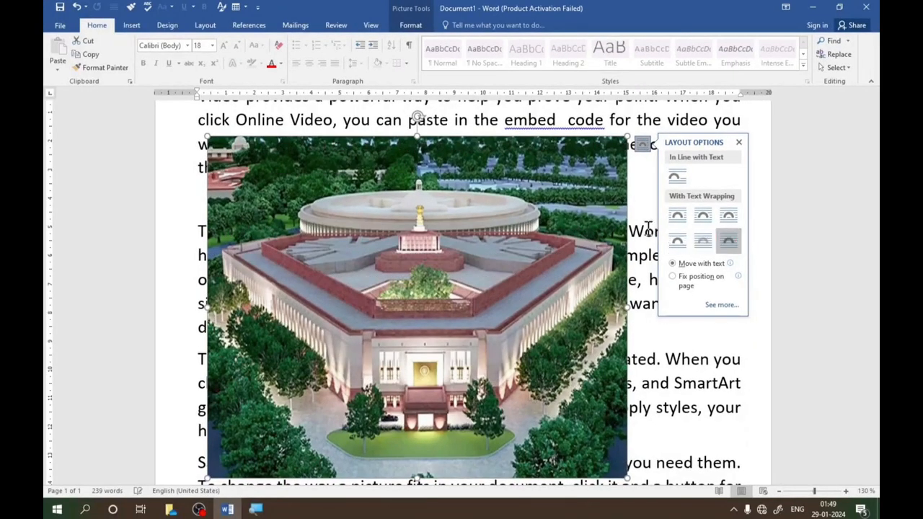
pyautogui.moveTo(537, 167); pyautogui.dragTo(617, 196)
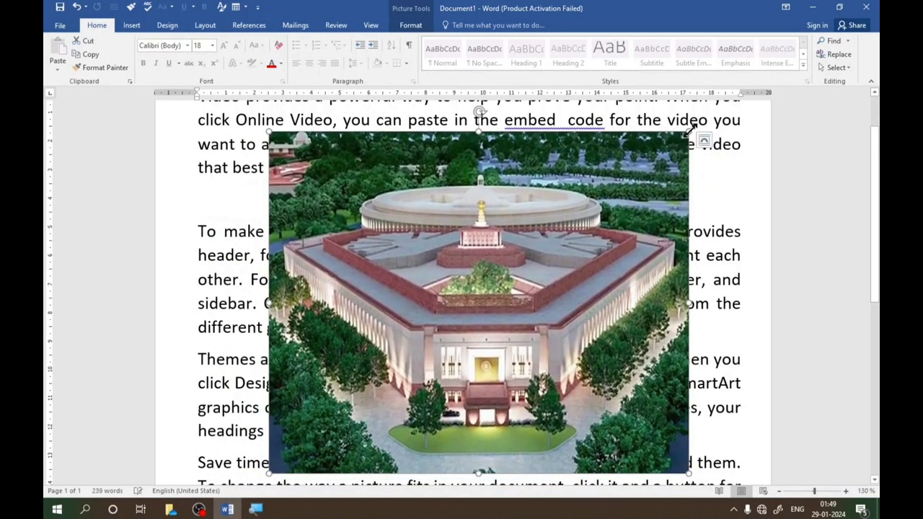
pyautogui.moveTo(689, 130); pyautogui.dragTo(504, 285)
pyautogui.moveTo(442, 322); pyautogui.dragTo(494, 215)
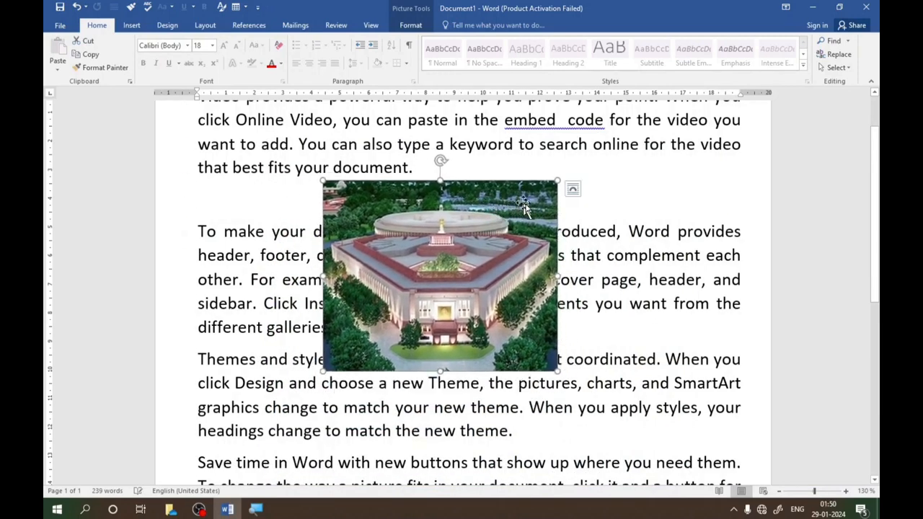
# - Change the picture's text wrapping to Tight and move it up and left to overlap the first paragraph's last line
pyautogui.click(574, 193)
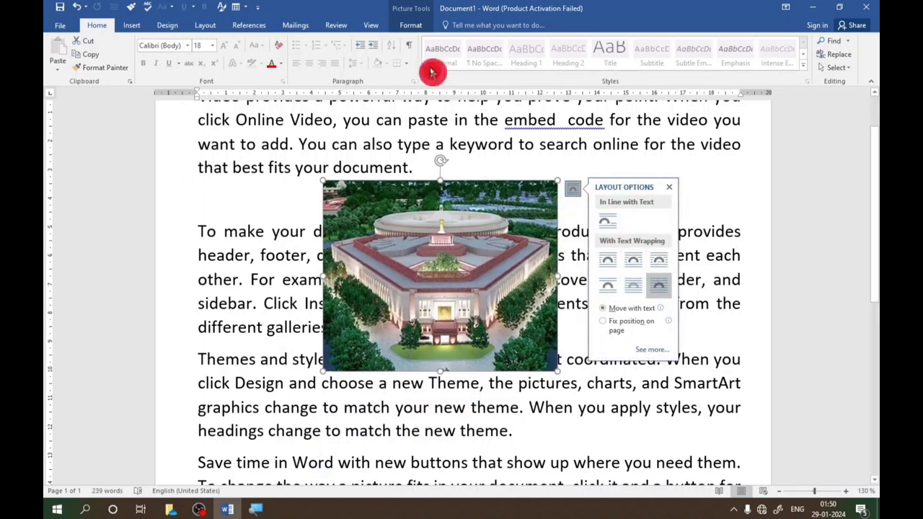
pyautogui.click(410, 26)
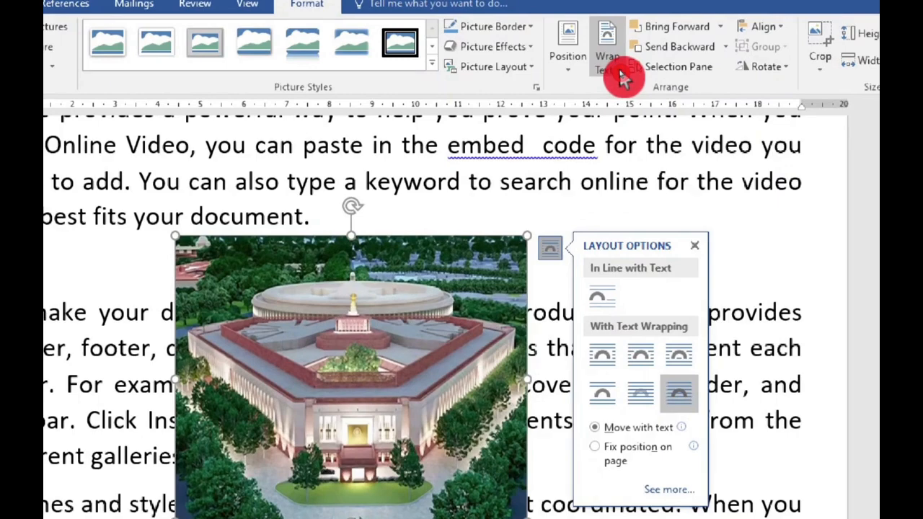
pyautogui.click(622, 78)
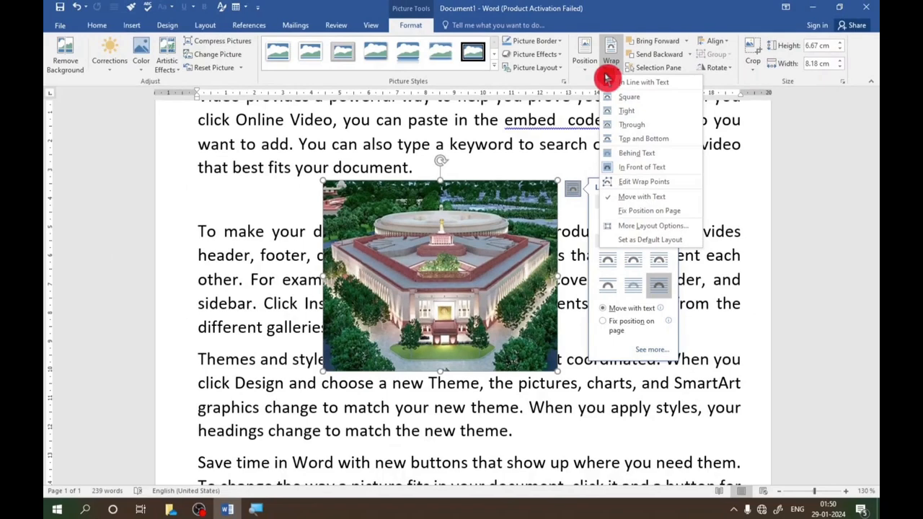
pyautogui.click(633, 262)
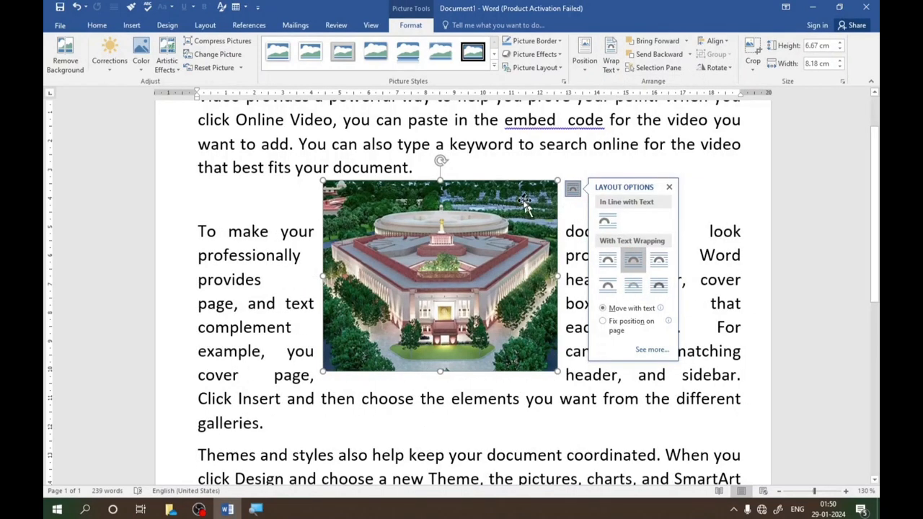
pyautogui.moveTo(485, 201); pyautogui.dragTo(445, 194)
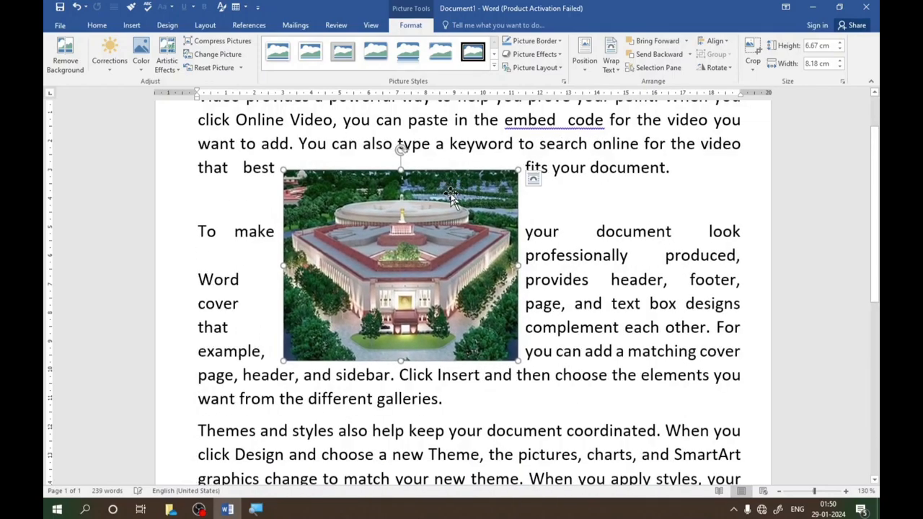
# - Move the picture down across the second and third paragraphs and enlarge it to about 7.23 cm high and 8.87 cm wide
pyautogui.scroll(-4, 447, 199)
pyautogui.scroll(-2, 447, 204)
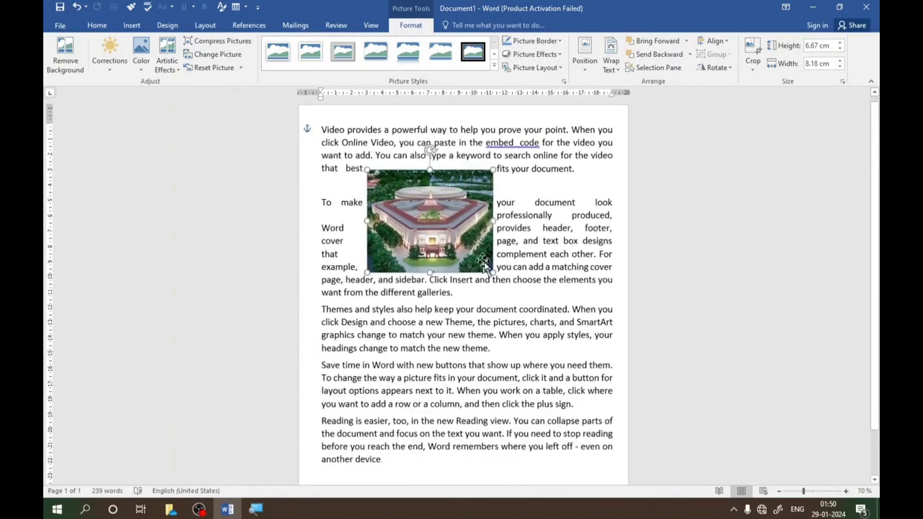
pyautogui.moveTo(461, 256); pyautogui.dragTo(513, 271)
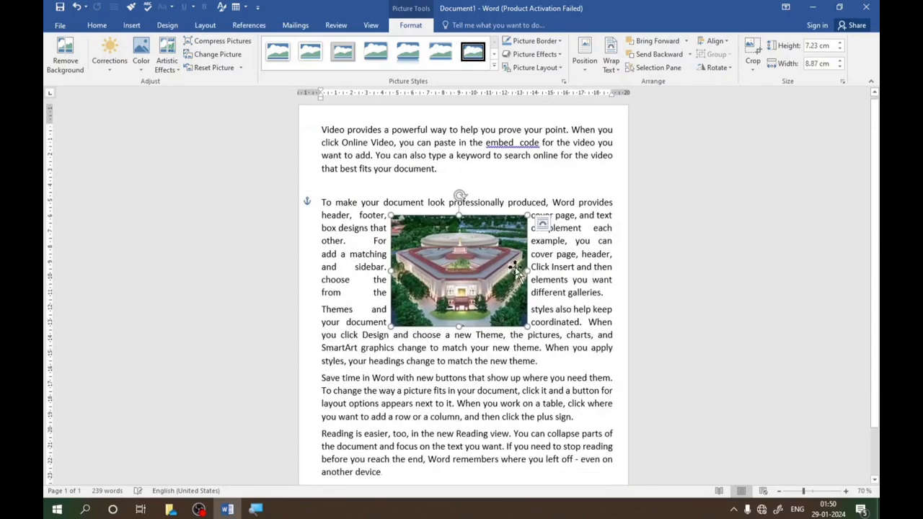
# - Set the picture's text wrapping to Through and move it up between the first and second paragraphs' lines
pyautogui.click(542, 228)
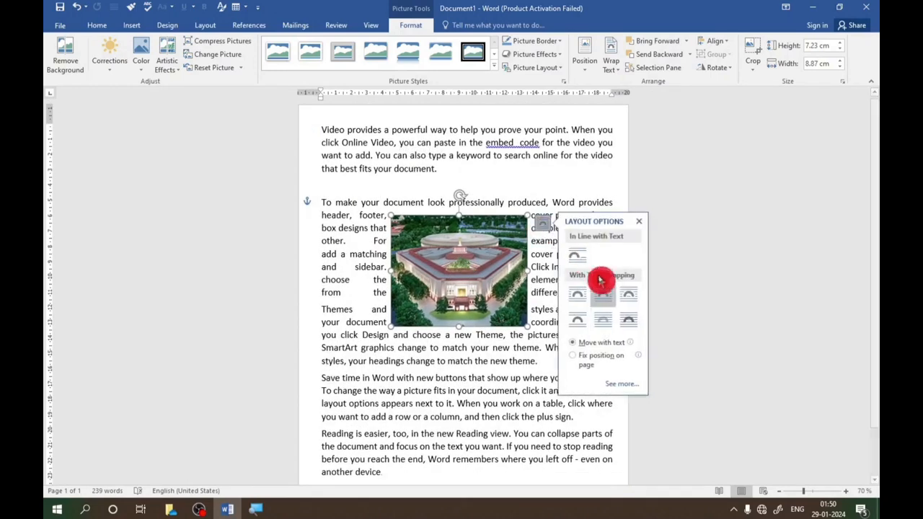
pyautogui.click(633, 298)
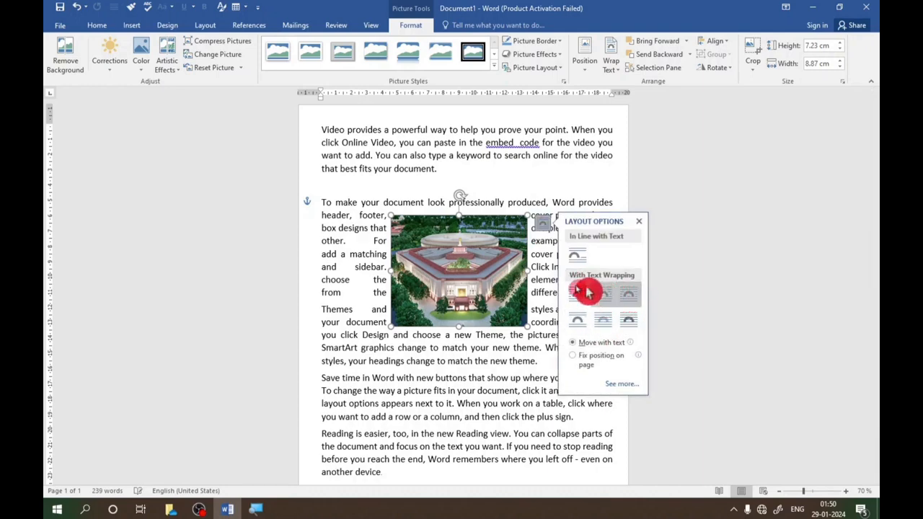
pyautogui.moveTo(492, 258); pyautogui.dragTo(461, 188)
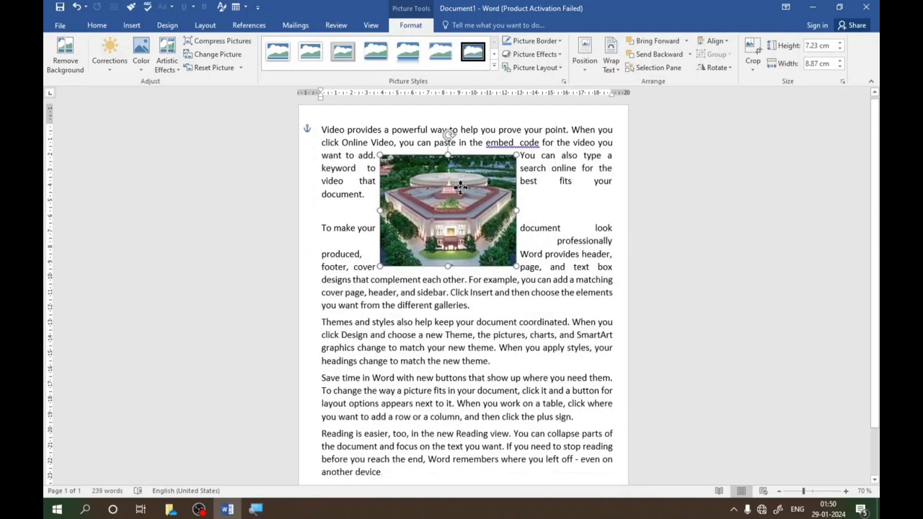
# - Enlarge the picture to about 10.16 cm high and 12.46 cm wide and move it up slightly within the first paragraph
pyautogui.click(436, 80)
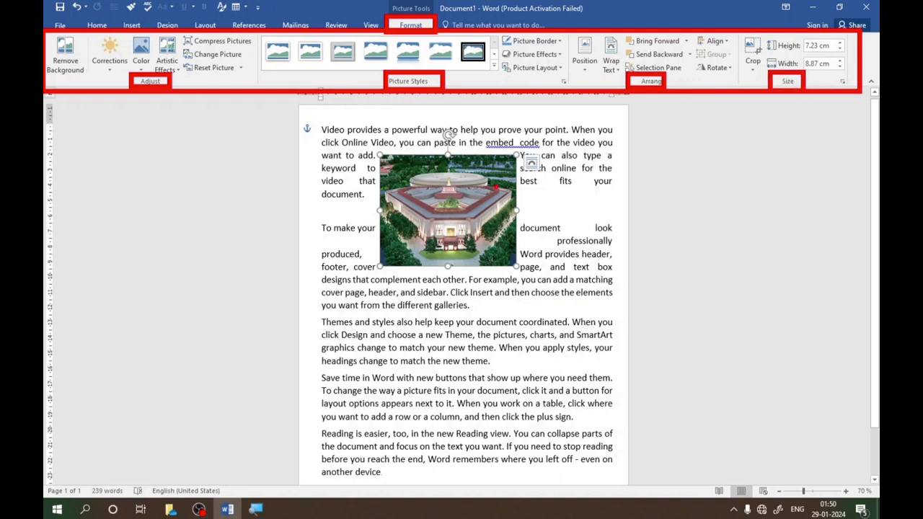
pyautogui.moveTo(516, 266); pyautogui.dragTo(543, 313)
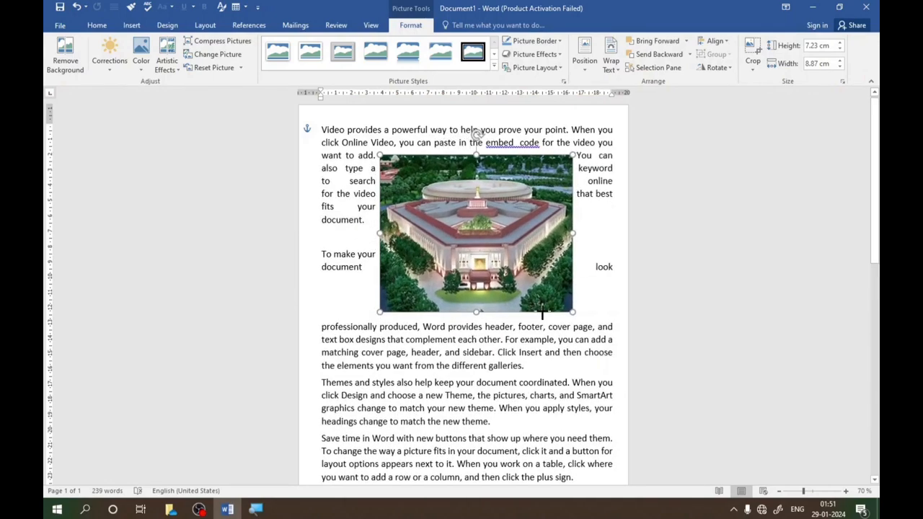
pyautogui.moveTo(492, 230)
pyautogui.mouseDown()
pyautogui.moveTo(485, 249)
pyautogui.moveTo(479, 207)
pyautogui.moveTo(488, 218)
pyautogui.mouseUp()
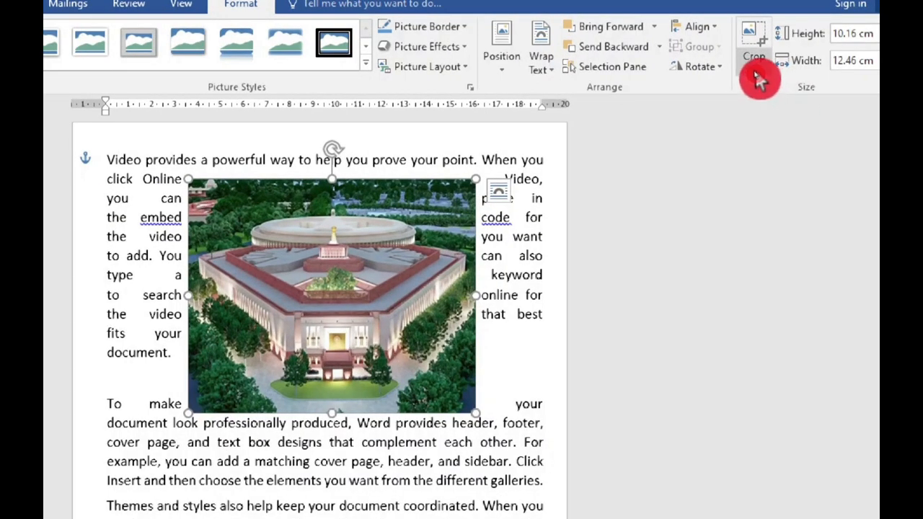
# - Crop all four edges to about 7.92 cm high by 11.52 cm wide and move the picture down into the second paragraph
pyautogui.click(756, 74)
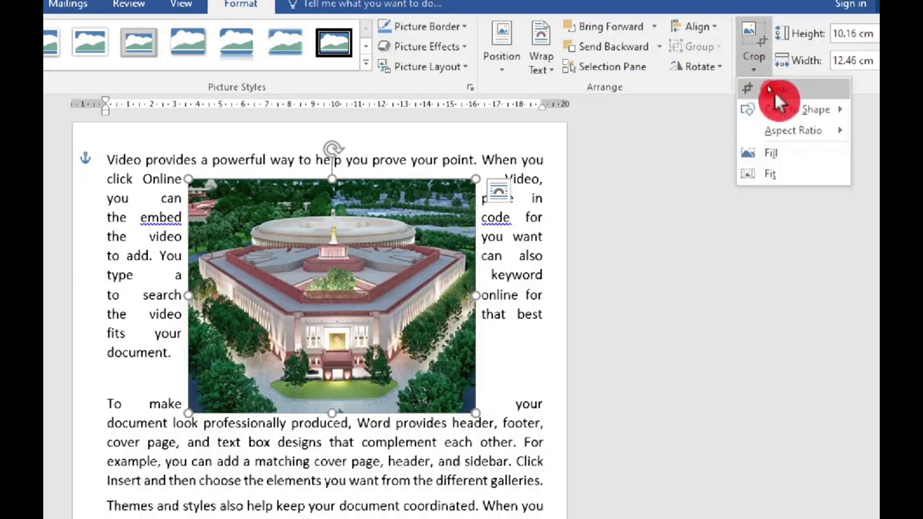
pyautogui.click(783, 90)
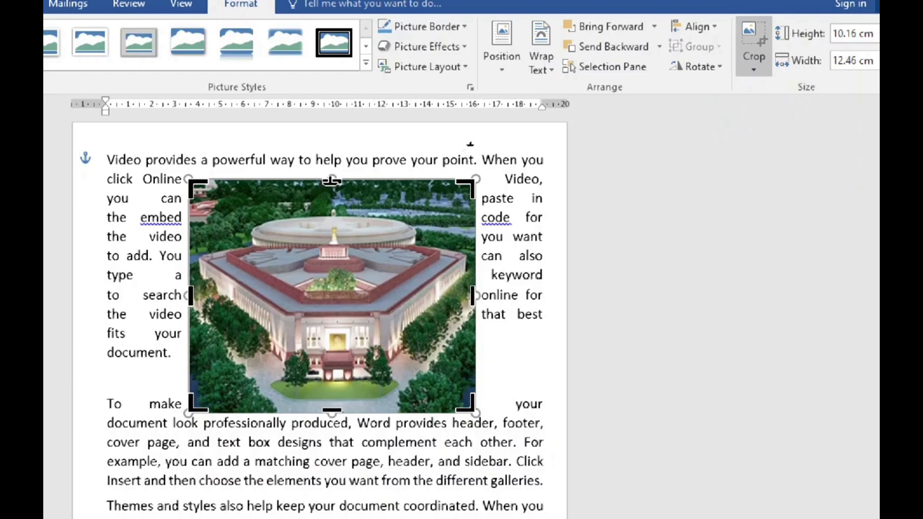
pyautogui.moveTo(329, 182); pyautogui.dragTo(334, 201)
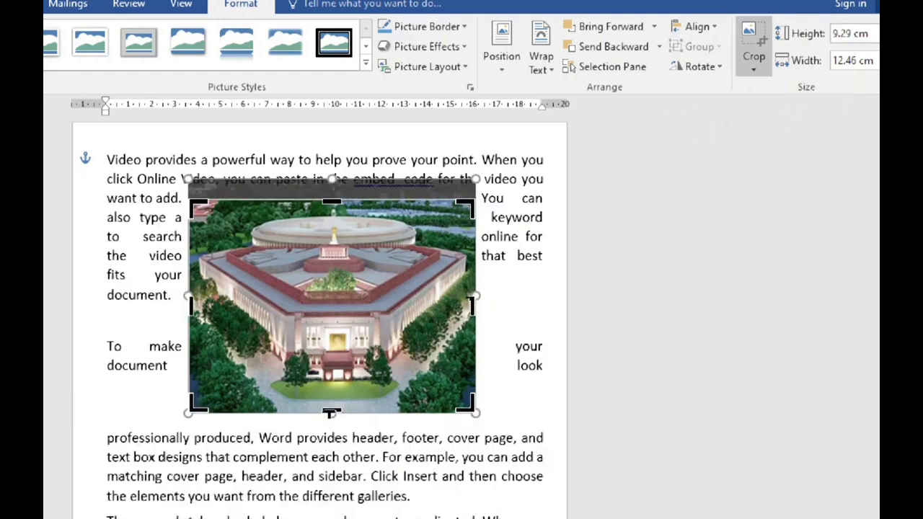
pyautogui.moveTo(330, 413); pyautogui.dragTo(323, 382)
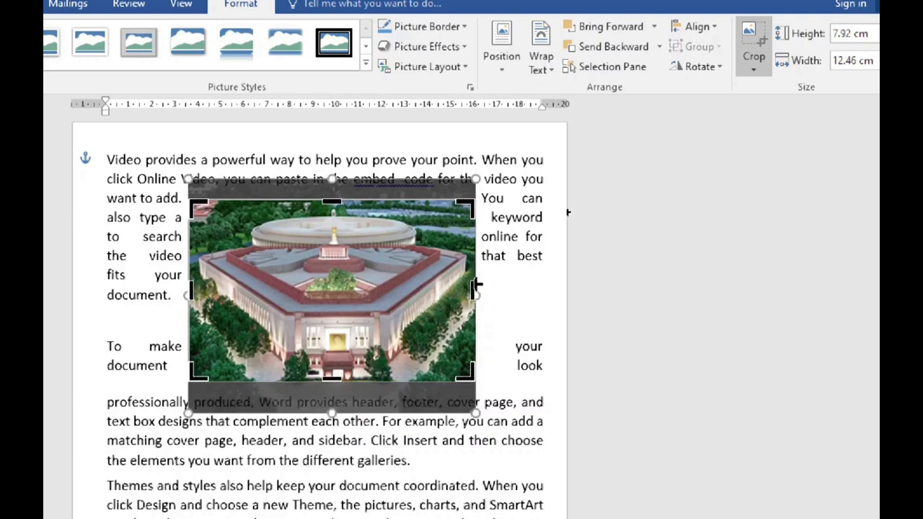
pyautogui.moveTo(474, 292); pyautogui.dragTo(462, 293)
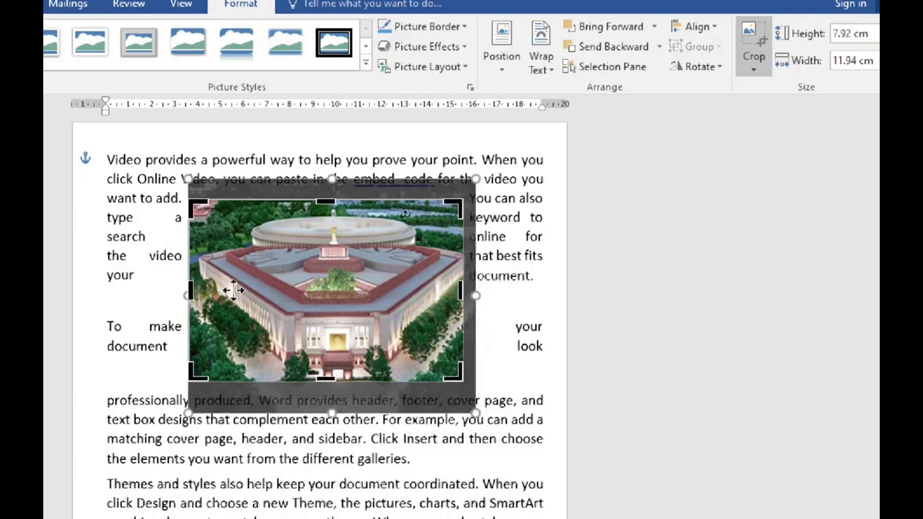
pyautogui.moveTo(186, 291); pyautogui.dragTo(199, 292)
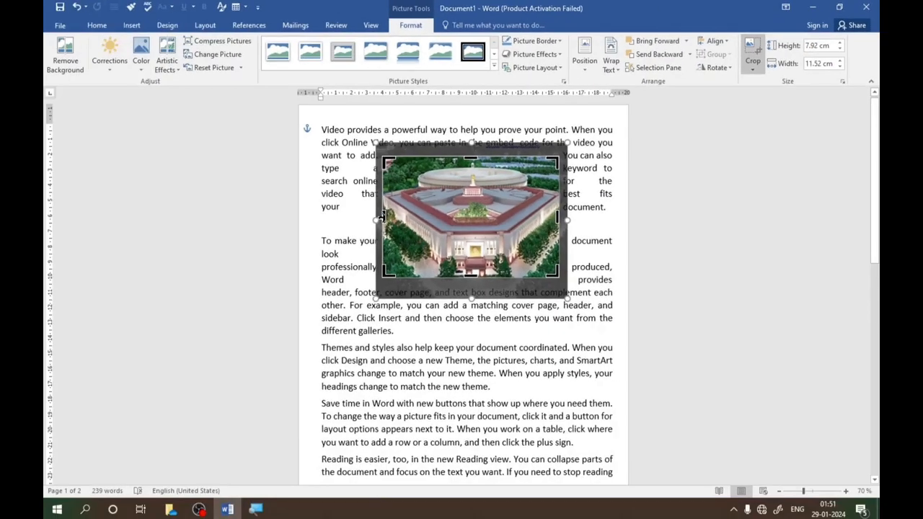
pyautogui.click(750, 54)
pyautogui.moveTo(470, 198); pyautogui.dragTo(491, 256)
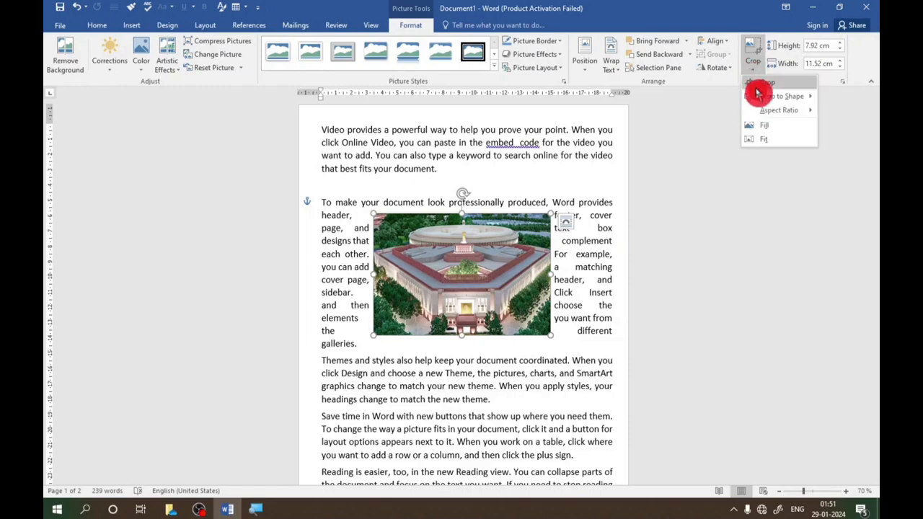
# - Crop the picture to the Cloud shape and move it slightly up and to the right
pyautogui.moveTo(759, 98)
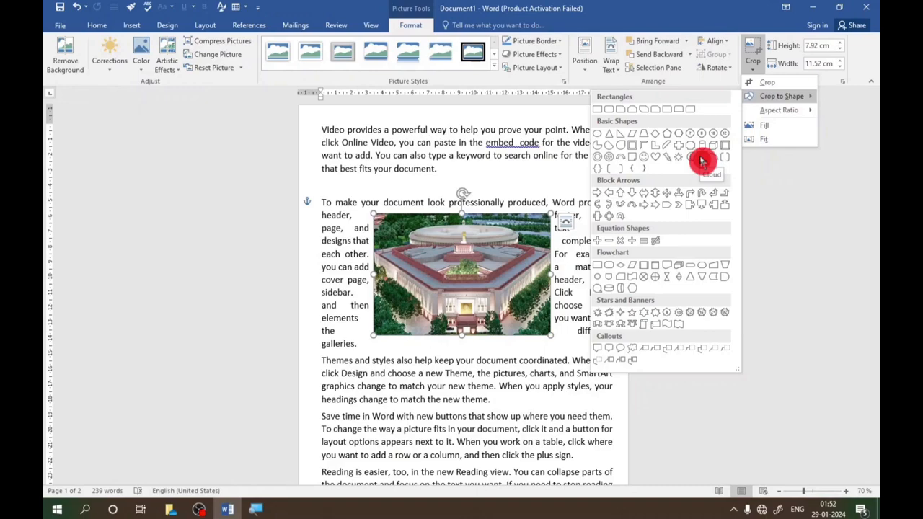
pyautogui.click(702, 162)
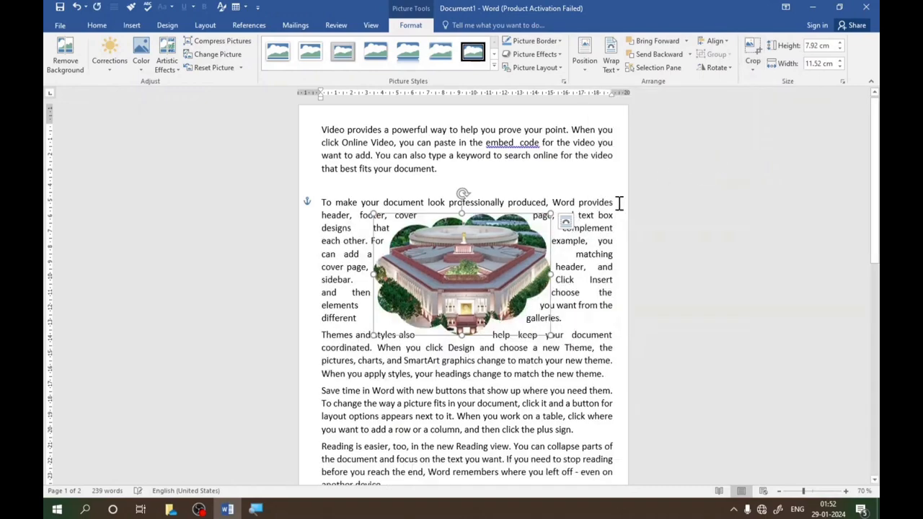
pyautogui.moveTo(515, 248); pyautogui.dragTo(509, 205)
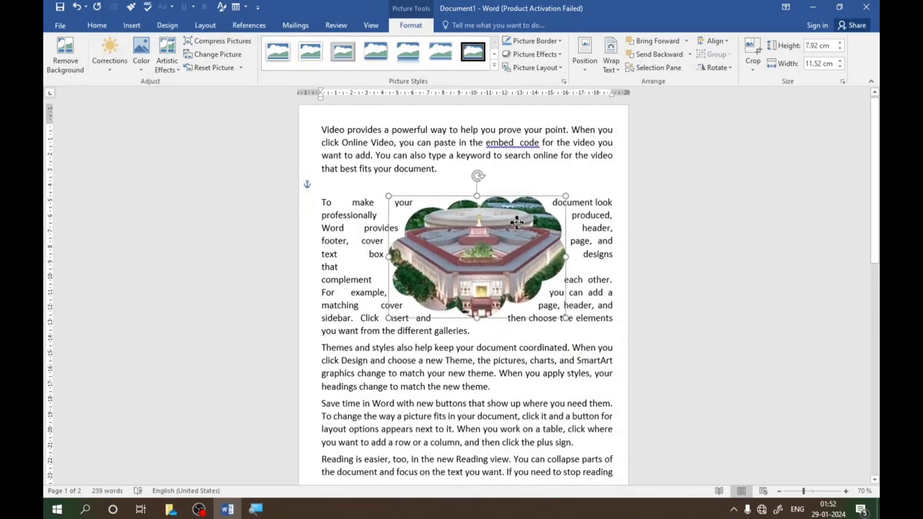
# - Apply the 2:3 portrait crop aspect ratio to the cloud picture and extend the crop area on both sides to about 9.25 cm wide
pyautogui.click(753, 70)
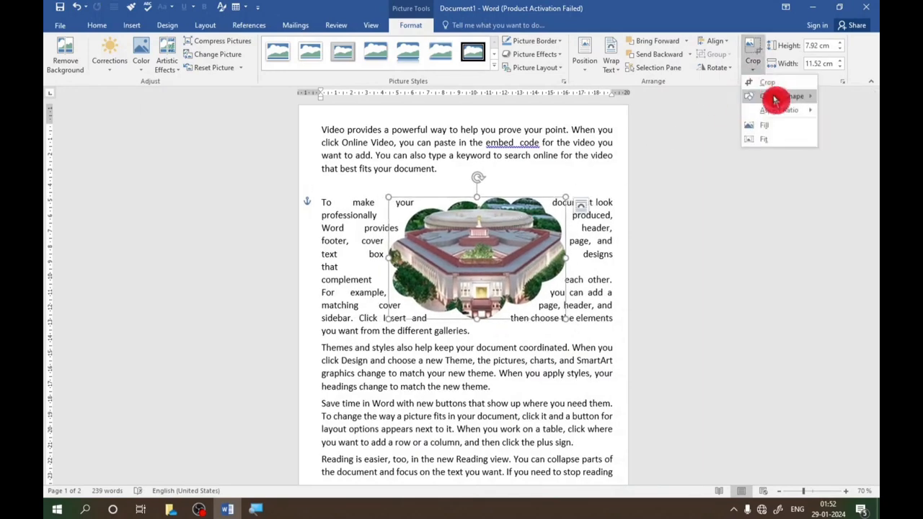
pyautogui.click(779, 97)
pyautogui.moveTo(773, 112)
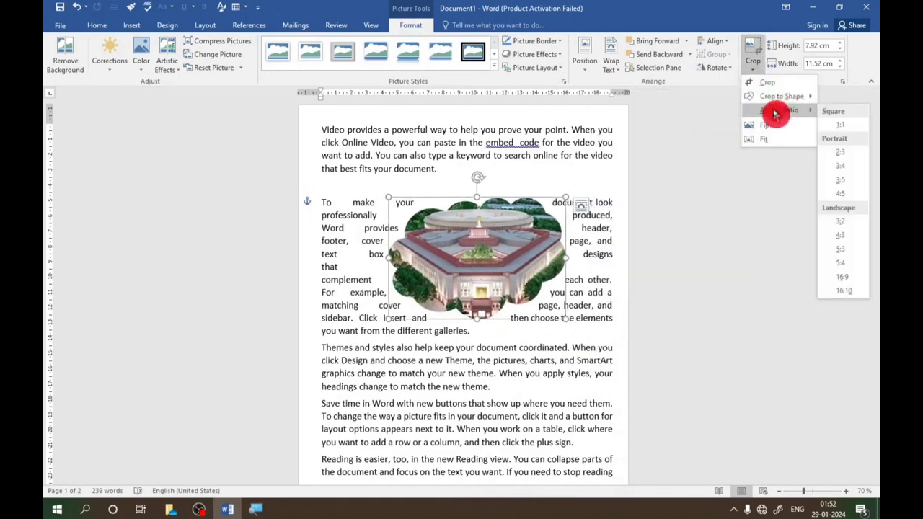
pyautogui.click(841, 168)
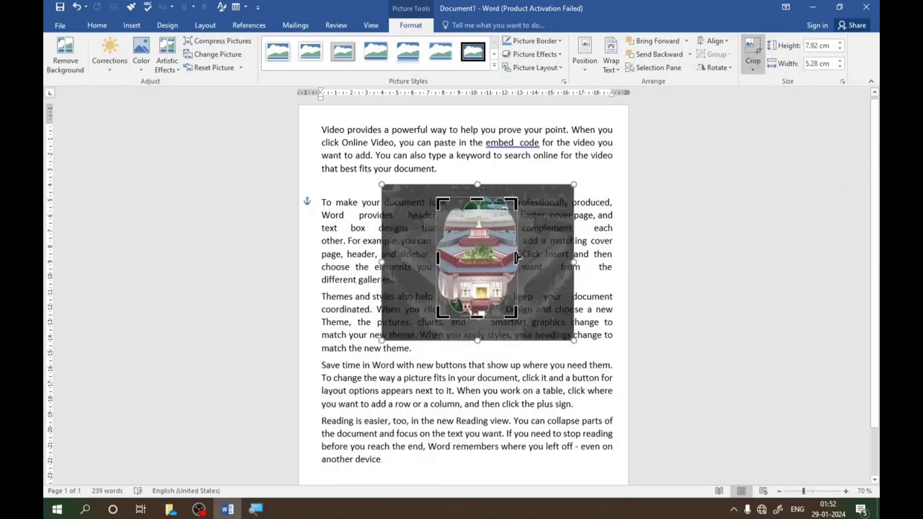
pyautogui.moveTo(517, 257); pyautogui.dragTo(555, 257)
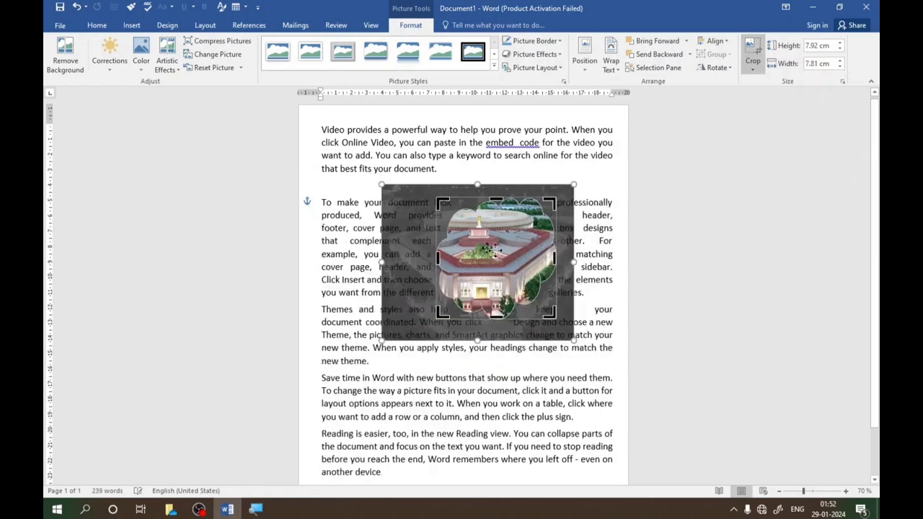
pyautogui.moveTo(438, 258); pyautogui.dragTo(415, 258)
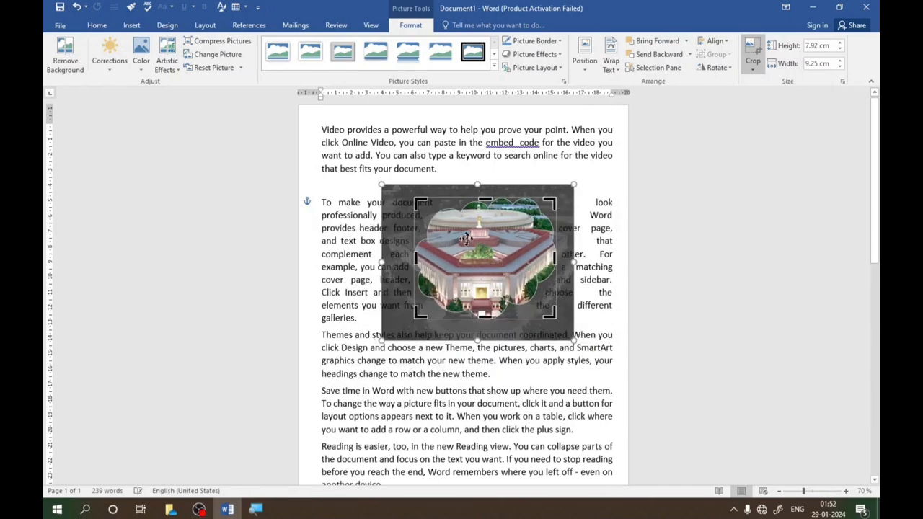
# - Apply the Fit crop option, narrow the crop area to about 7.05 cm wide, and move the picture slightly down and right
pyautogui.click(753, 74)
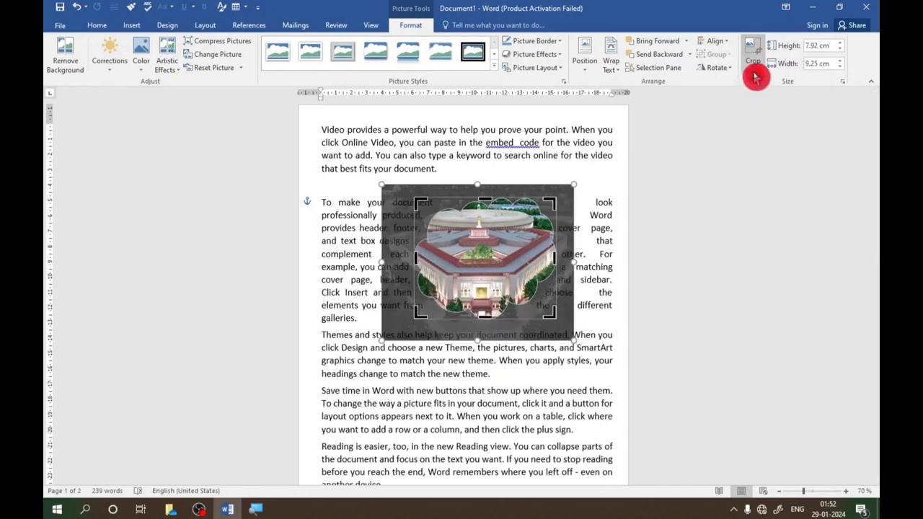
pyautogui.click(754, 72)
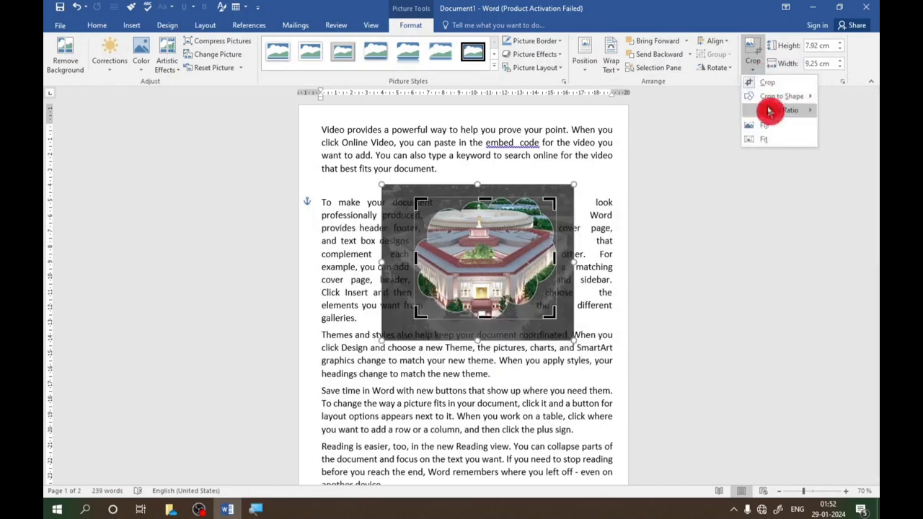
pyautogui.click(766, 142)
pyautogui.moveTo(496, 254)
pyautogui.mouseDown()
pyautogui.moveTo(488, 238)
pyautogui.moveTo(491, 247)
pyautogui.mouseUp()
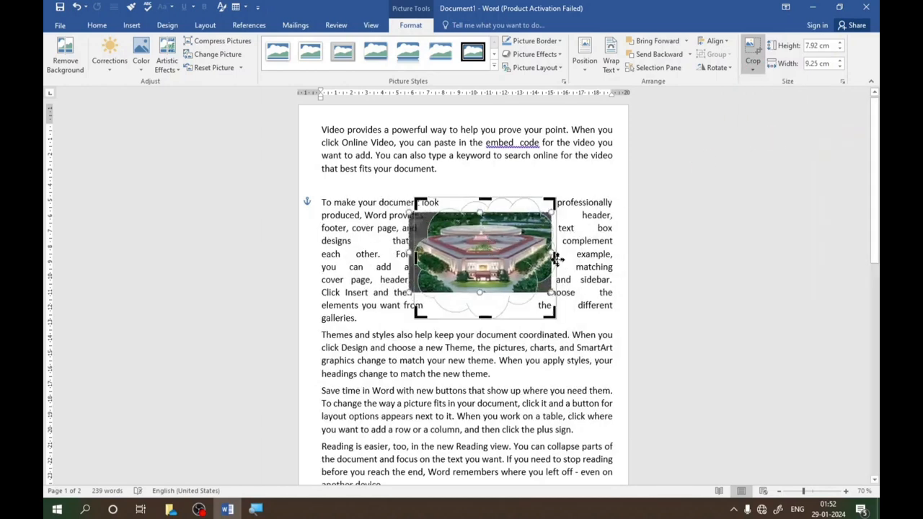
pyautogui.moveTo(557, 257); pyautogui.dragTo(474, 239)
pyautogui.moveTo(546, 296); pyautogui.dragTo(537, 318)
pyautogui.click(482, 251)
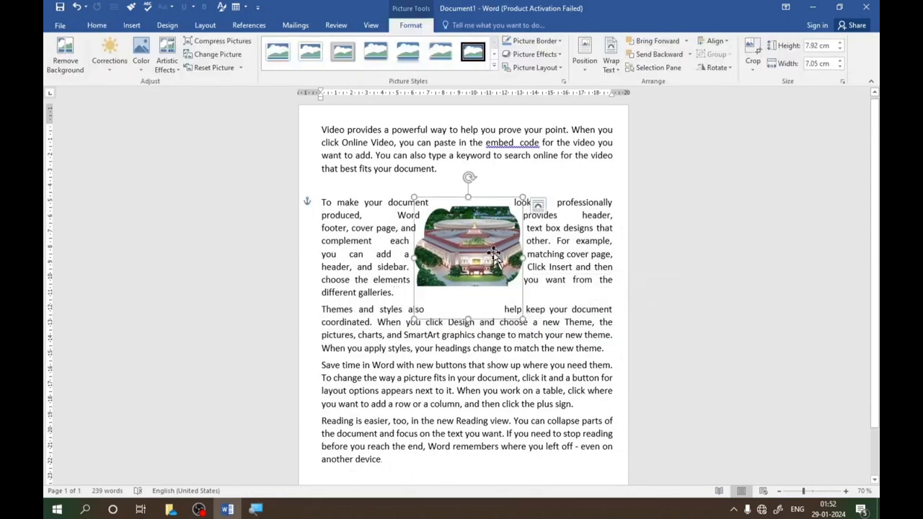
pyautogui.moveTo(484, 245); pyautogui.dragTo(493, 261)
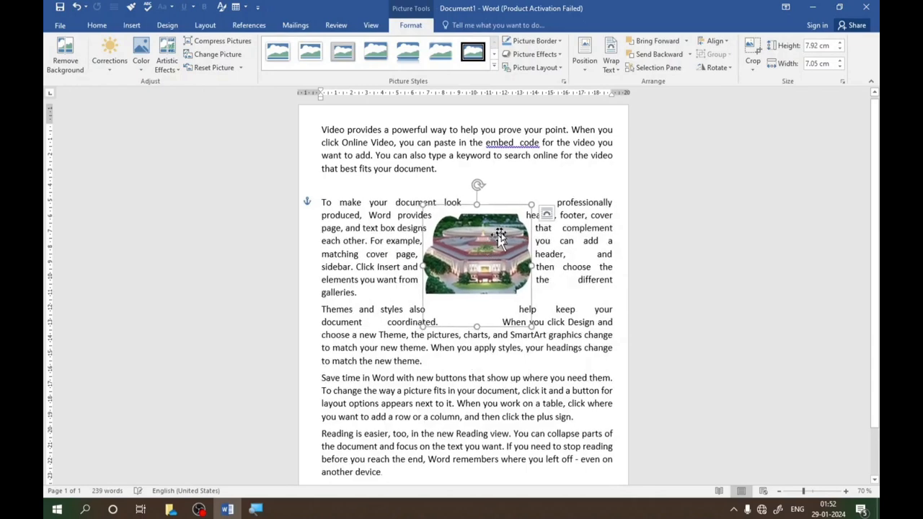
# - Apply Fit to the picture again and stretch the image beyond the upper, lower and right edges of the crop frame
pyautogui.click(754, 76)
pyautogui.click(763, 139)
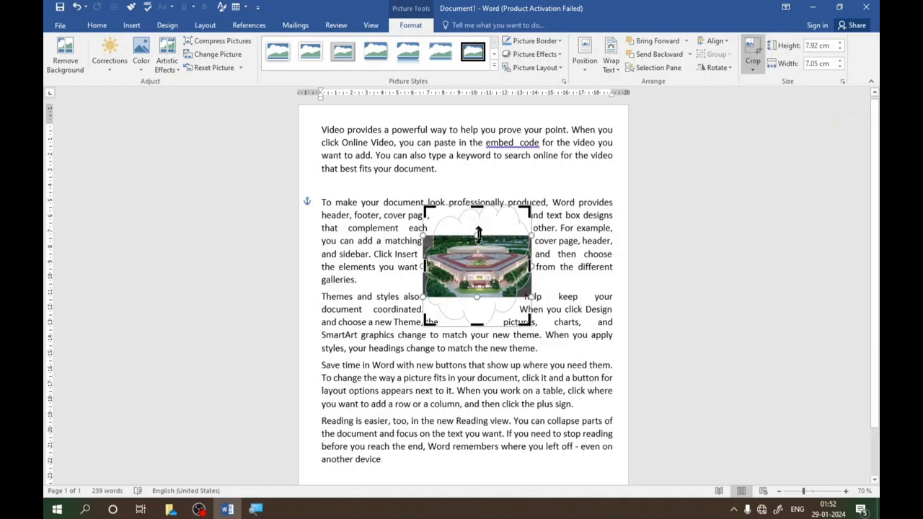
pyautogui.moveTo(477, 232); pyautogui.dragTo(478, 199)
pyautogui.moveTo(476, 302); pyautogui.dragTo(477, 336)
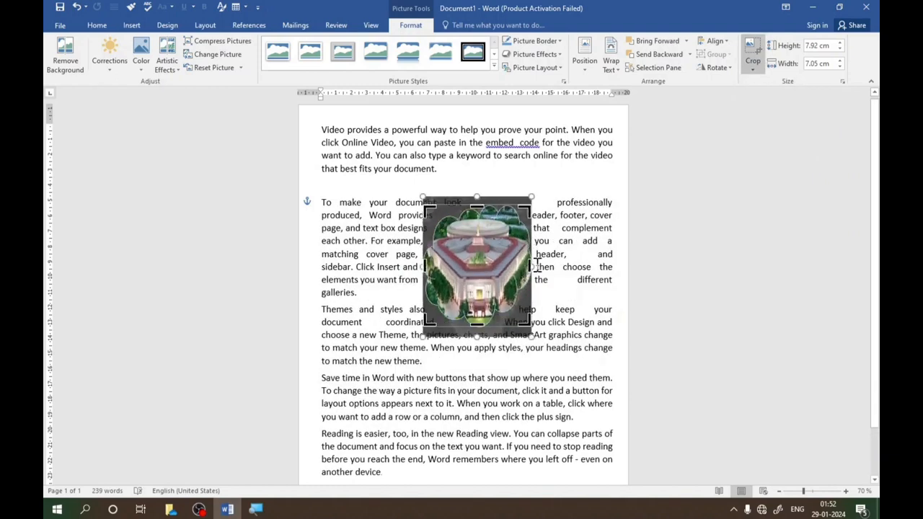
pyautogui.moveTo(538, 267); pyautogui.dragTo(546, 267)
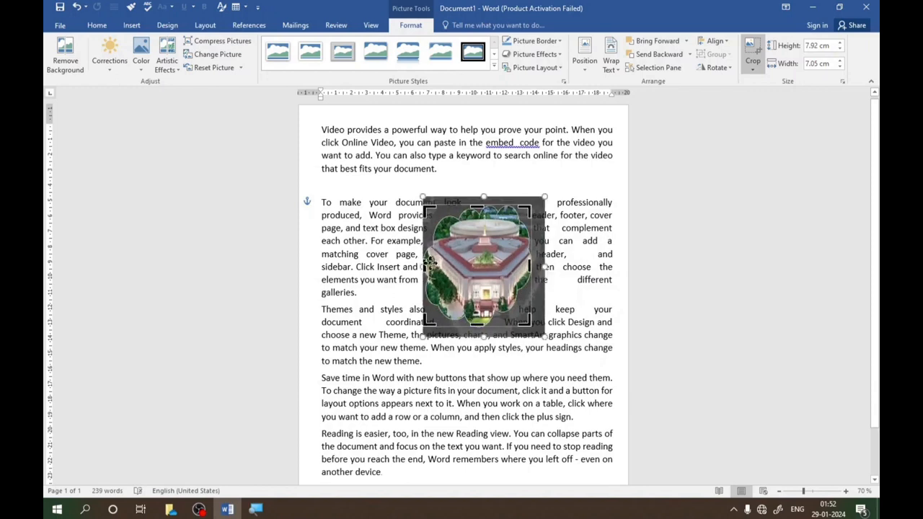
# - Crop the picture's left edge to about 6.52 cm wide, finish cropping, and move the picture slightly up and left
pyautogui.moveTo(424, 267); pyautogui.dragTo(435, 254)
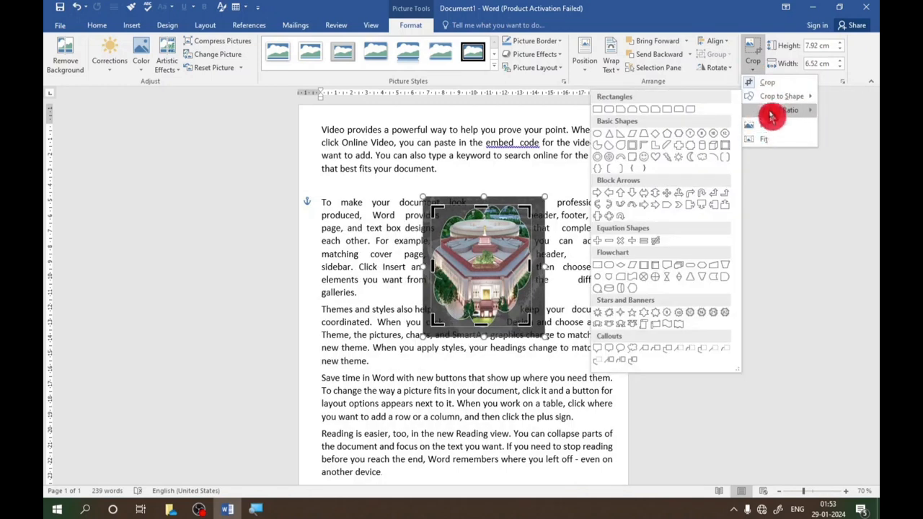
pyautogui.moveTo(777, 111)
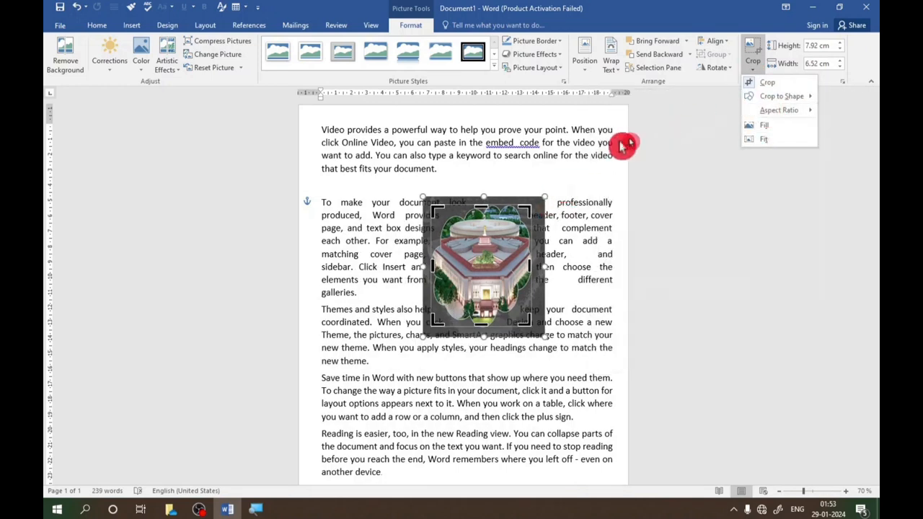
pyautogui.click(753, 83)
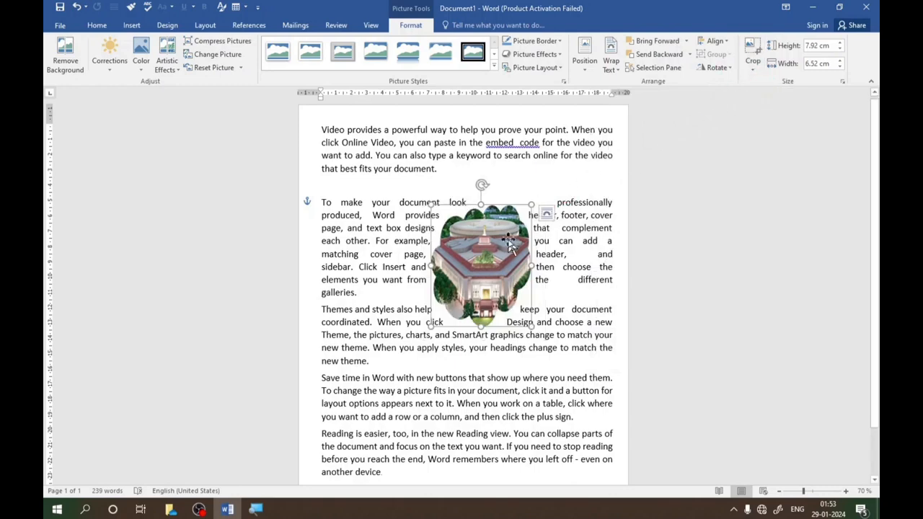
pyautogui.moveTo(485, 243)
pyautogui.mouseDown()
pyautogui.moveTo(498, 240)
pyautogui.moveTo(482, 238)
pyautogui.mouseUp()
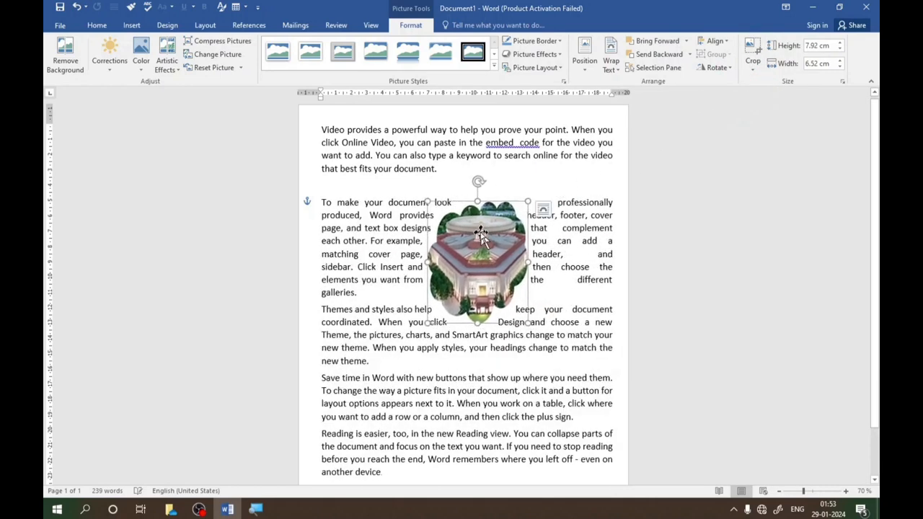
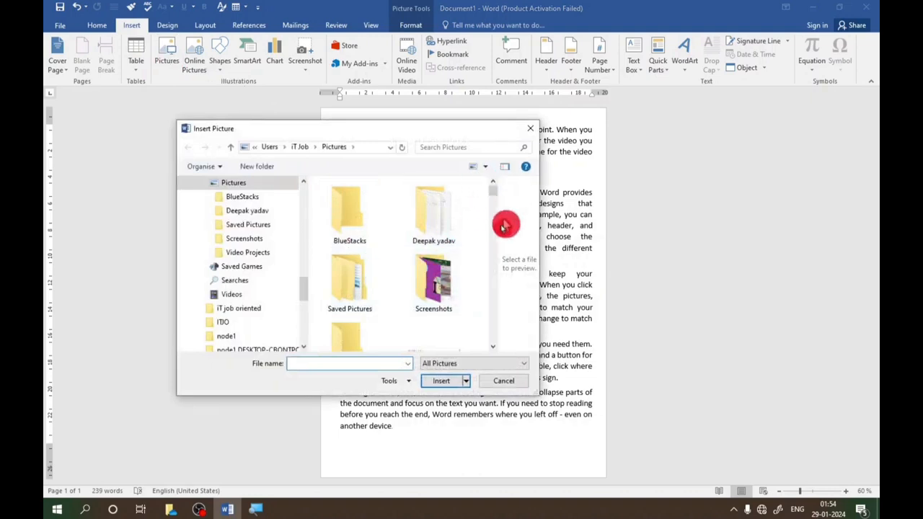
# - Insert the reclining golden statue picture from the Pictures folder and place it just below the cloud-shaped picture
pyautogui.moveTo(305, 288); pyautogui.dragTo(313, 259)
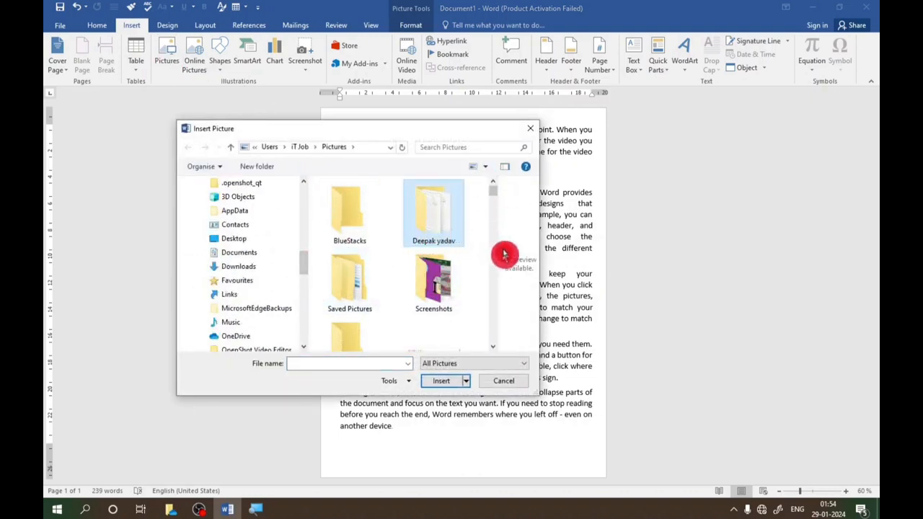
pyautogui.moveTo(493, 195); pyautogui.dragTo(502, 231)
pyautogui.click(358, 203)
pyautogui.click(441, 381)
pyautogui.moveTo(402, 229); pyautogui.dragTo(473, 340)
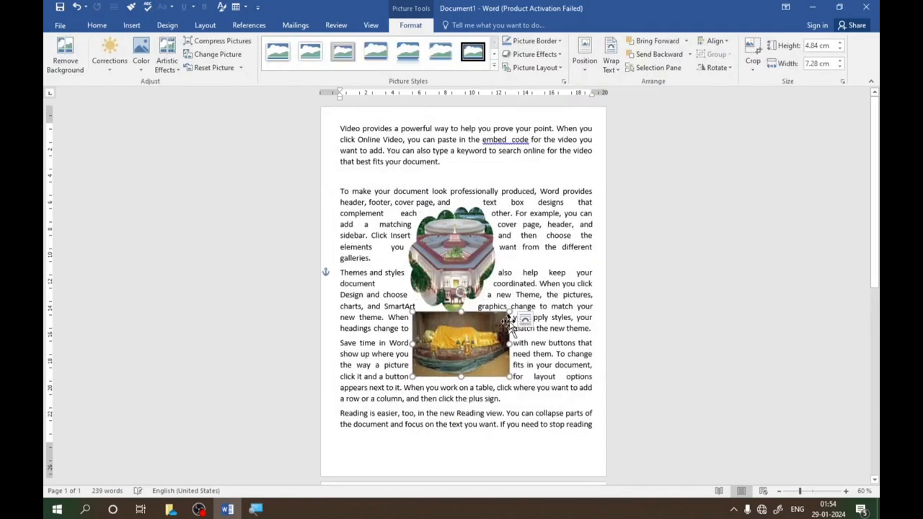
# - Enlarge the statue picture to about 11.88 cm wide by 7.91 cm high and move it up over the cloud-shaped picture
pyautogui.moveTo(508, 310); pyautogui.dragTo(546, 271)
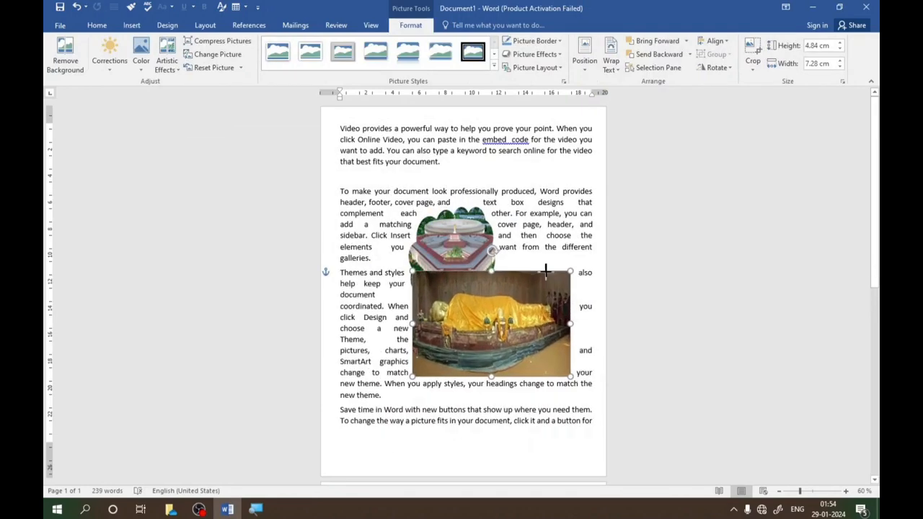
pyautogui.moveTo(512, 296); pyautogui.dragTo(514, 267)
pyautogui.scroll(-1, 455, 232)
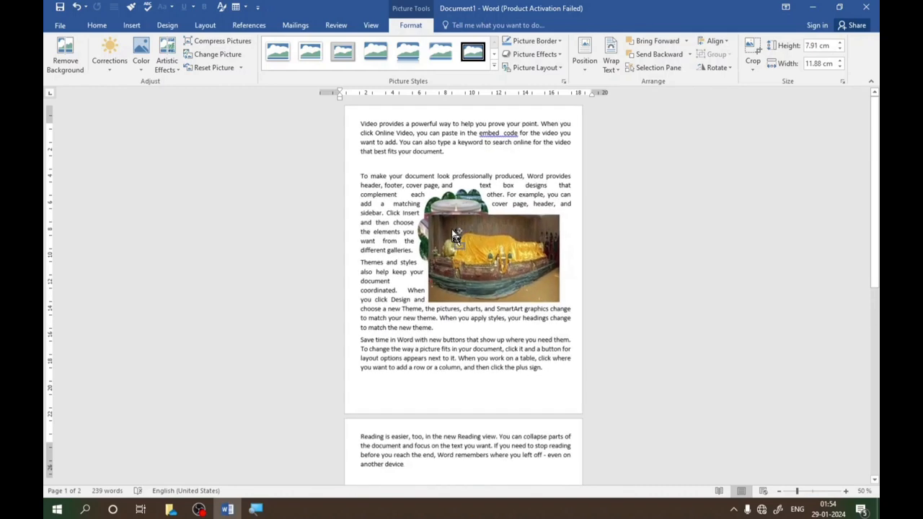
pyautogui.scroll(1, 461, 238)
# - Move the cloud-shaped picture down and left and adjust the statue picture so it overlaps the cloud-shaped picture's right side
pyautogui.click(848, 494)
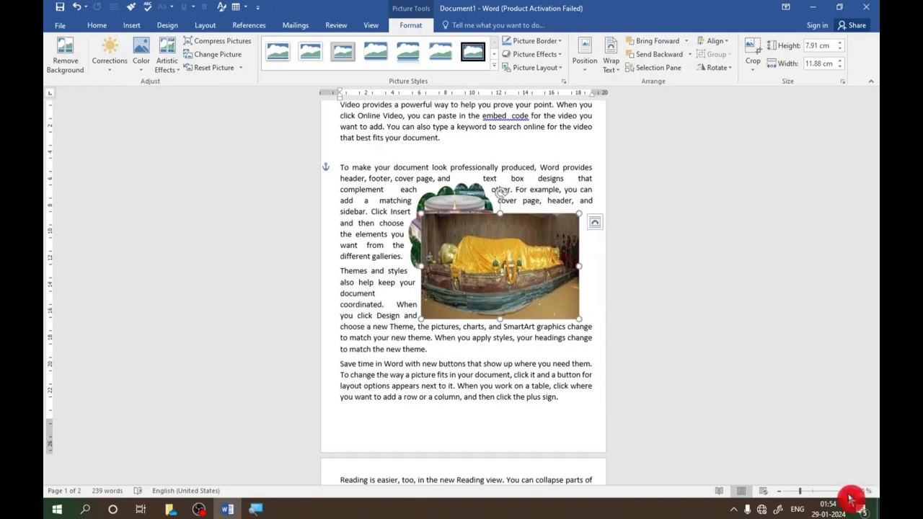
pyautogui.click(845, 493)
pyautogui.click(845, 492)
pyautogui.click(845, 492)
pyautogui.click(844, 492)
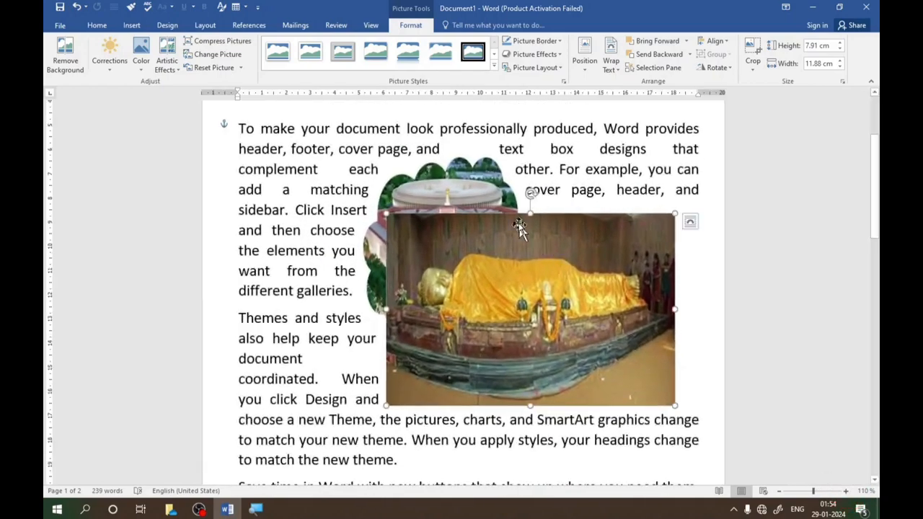
pyautogui.moveTo(458, 182); pyautogui.dragTo(397, 220)
pyautogui.moveTo(480, 240); pyautogui.dragTo(473, 229)
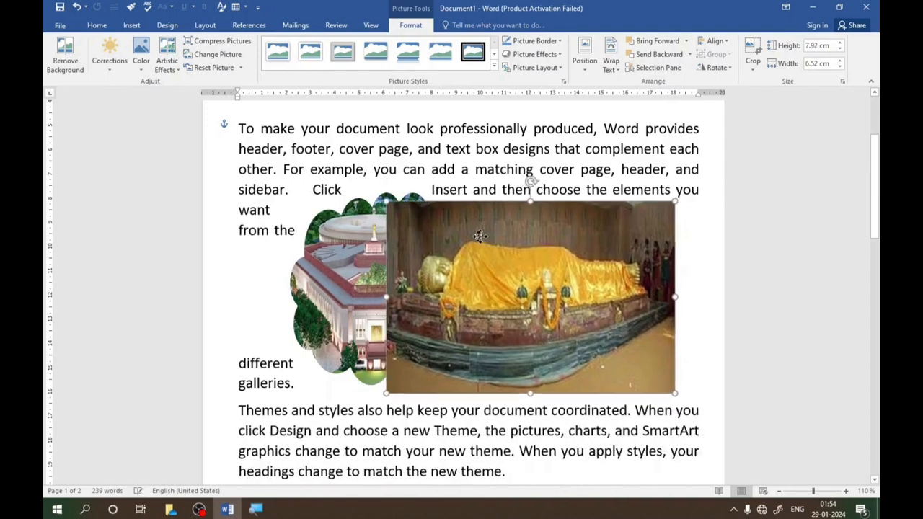
pyautogui.click(359, 234)
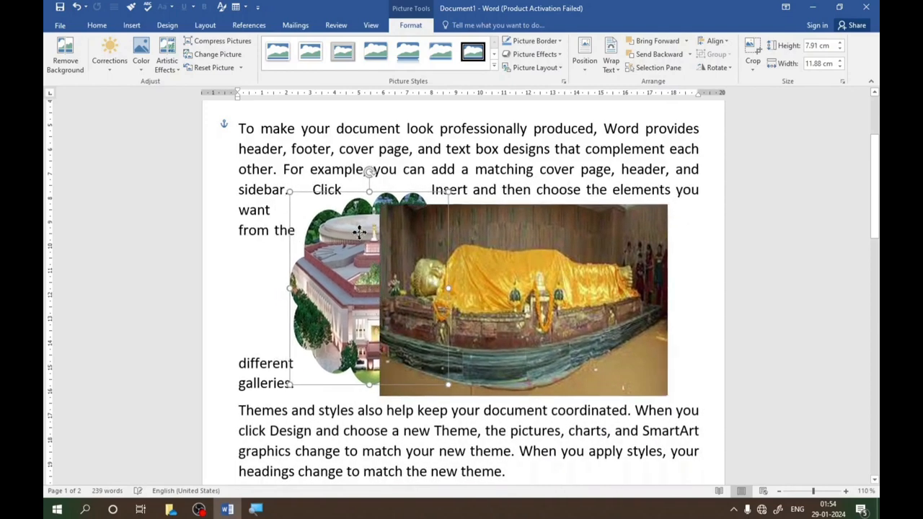
pyautogui.moveTo(473, 238)
pyautogui.mouseDown()
pyautogui.moveTo(479, 256)
pyautogui.moveTo(464, 224)
pyautogui.moveTo(463, 232)
pyautogui.mouseUp()
pyautogui.moveTo(350, 232); pyautogui.dragTo(356, 238)
# - Move the statue picture slightly down and right and send it to the back, behind the cloud-shaped picture
pyautogui.click(671, 68)
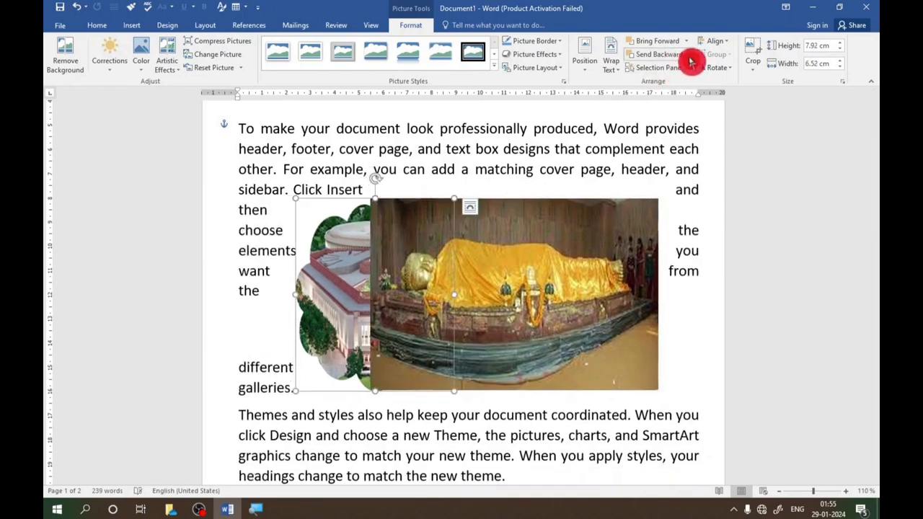
pyautogui.click(690, 55)
pyautogui.click(532, 210)
pyautogui.moveTo(509, 241); pyautogui.dragTo(520, 248)
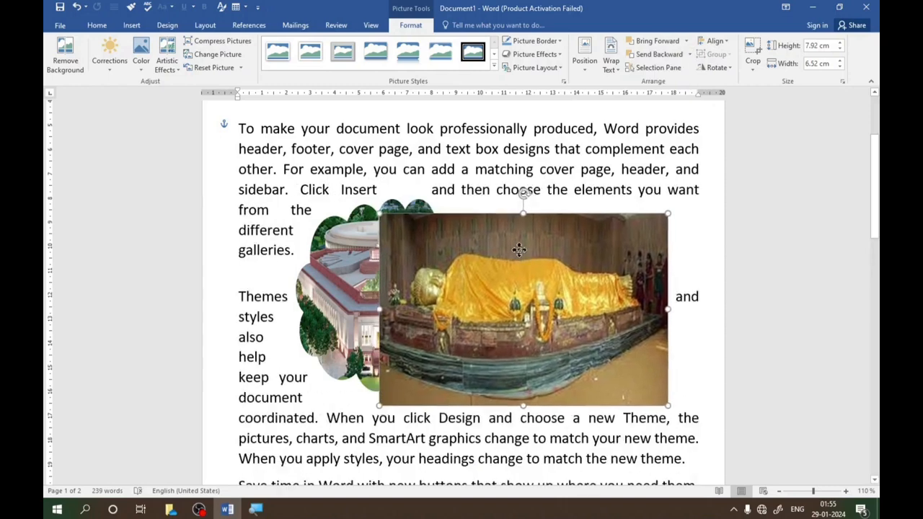
pyautogui.click(690, 55)
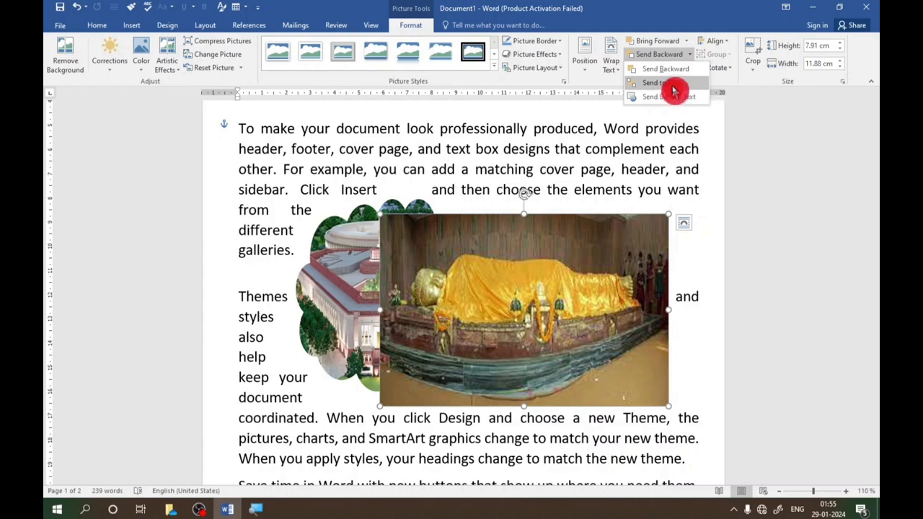
pyautogui.click(673, 87)
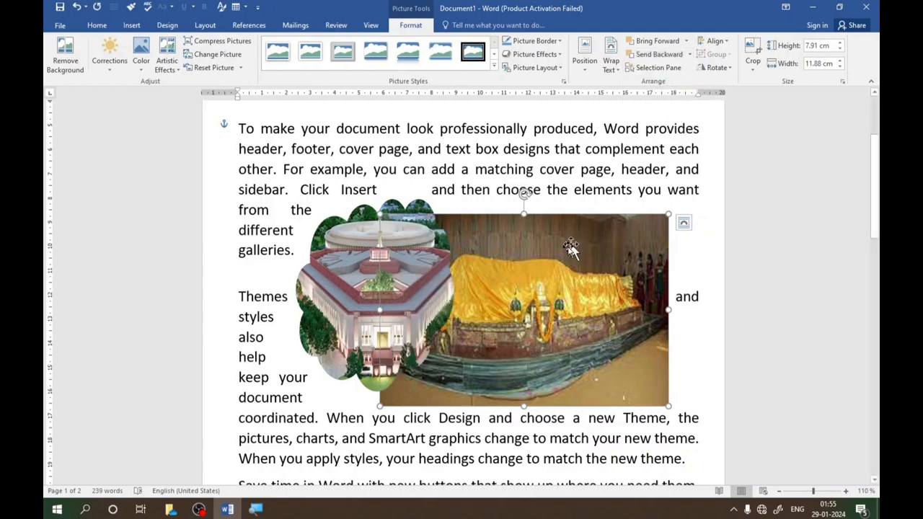
# - Move the statue picture slightly up and left and bring it to the front of the cloud-shaped picture
pyautogui.moveTo(545, 254); pyautogui.dragTo(540, 208)
pyautogui.click(687, 41)
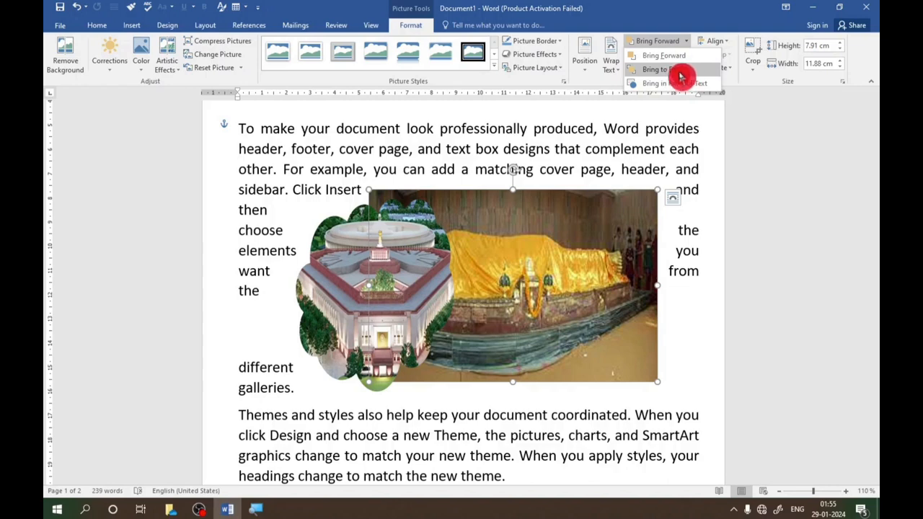
pyautogui.click(680, 75)
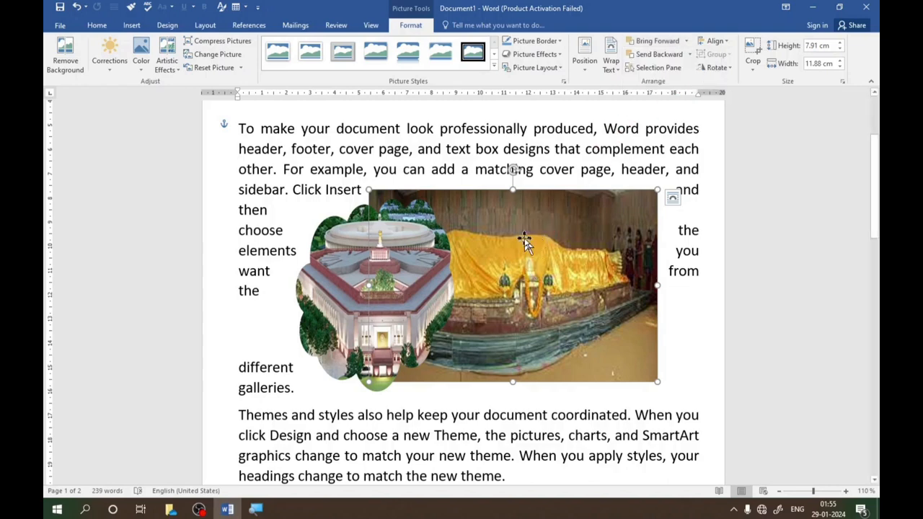
pyautogui.moveTo(506, 235)
pyautogui.mouseDown()
pyautogui.moveTo(489, 274)
pyautogui.moveTo(493, 226)
pyautogui.mouseUp()
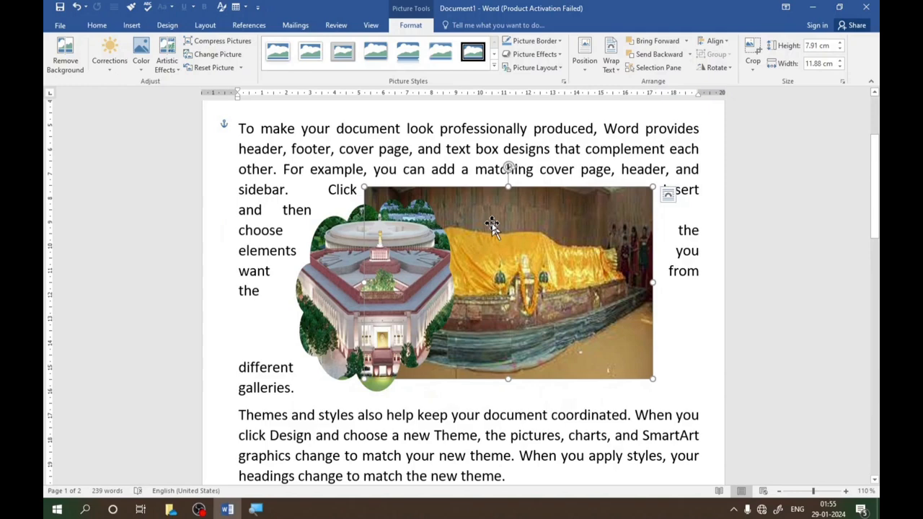
pyautogui.click(686, 41)
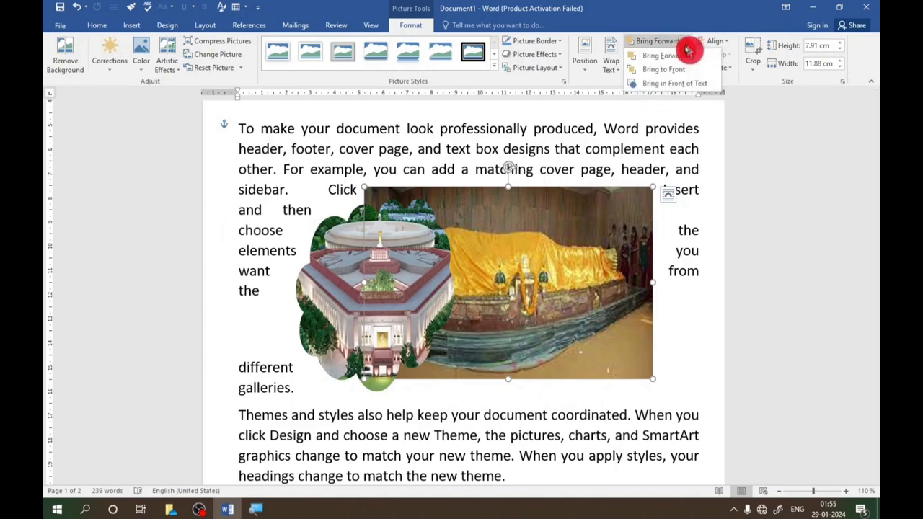
pyautogui.click(674, 72)
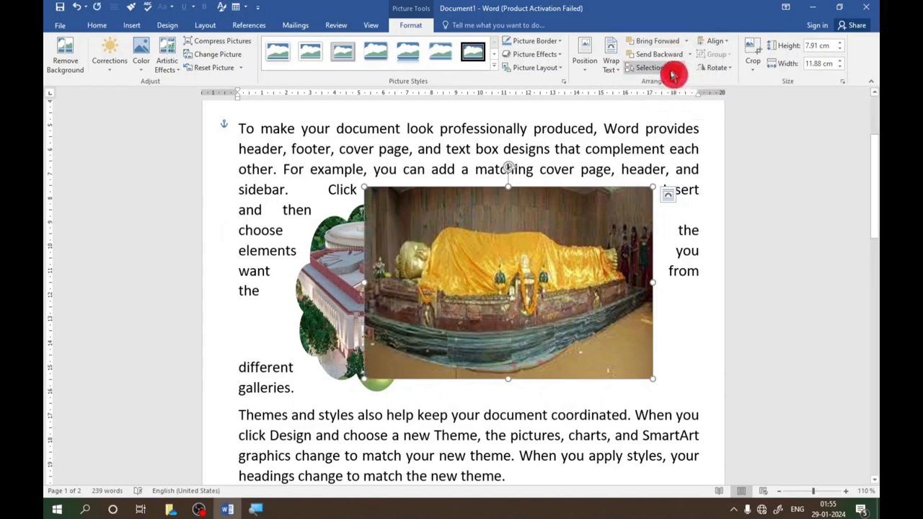
# - Nudge the overlapping pictures and review the Bring Forward options for the cloud-shaped picture and the Send Backward options for the statue picture
pyautogui.moveTo(520, 259); pyautogui.dragTo(515, 228)
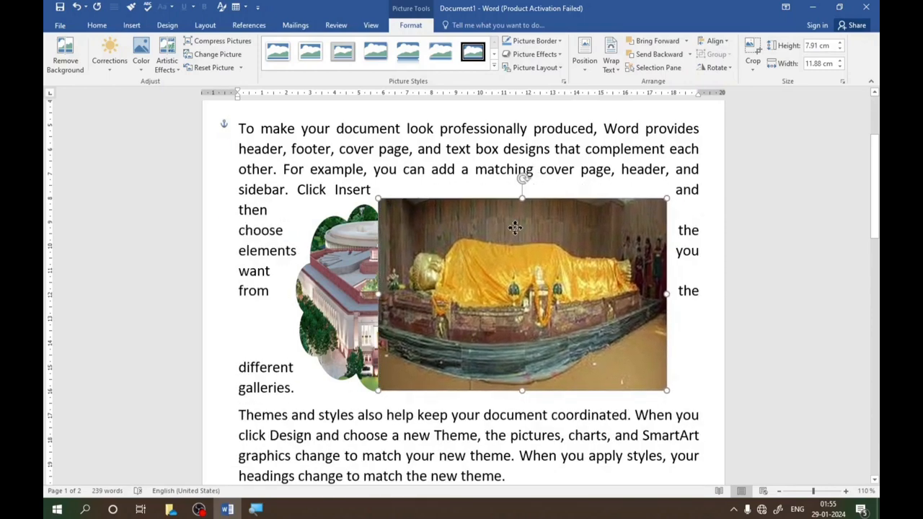
pyautogui.moveTo(365, 250); pyautogui.dragTo(370, 241)
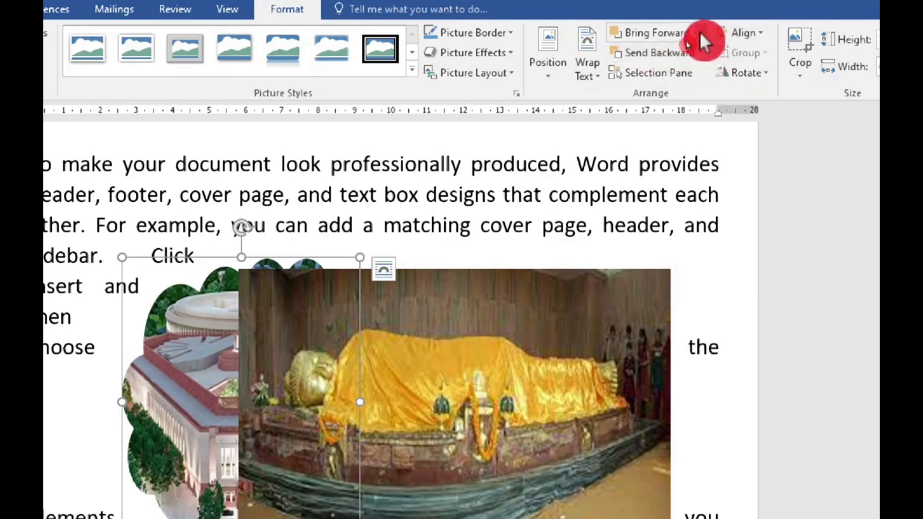
pyautogui.click(700, 34)
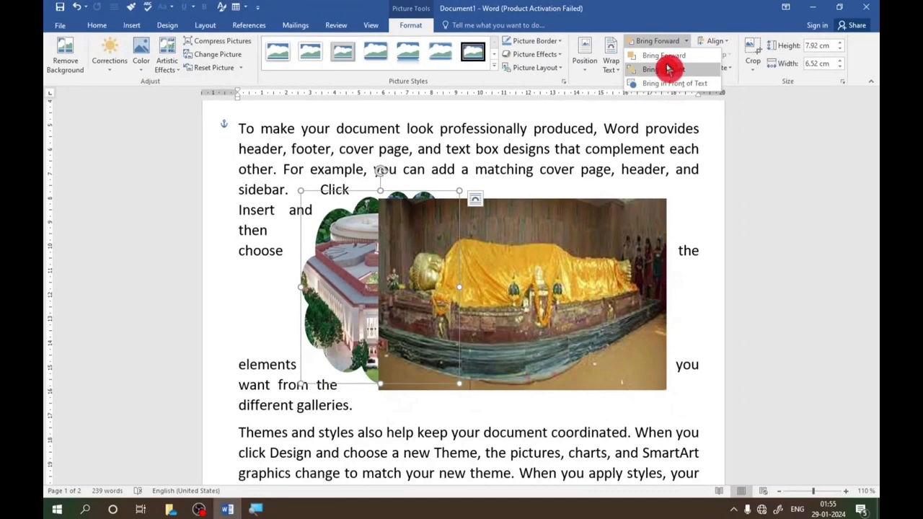
pyautogui.click(546, 221)
pyautogui.moveTo(564, 237)
pyautogui.mouseDown()
pyautogui.moveTo(551, 229)
pyautogui.moveTo(547, 240)
pyautogui.mouseUp()
pyautogui.click(691, 55)
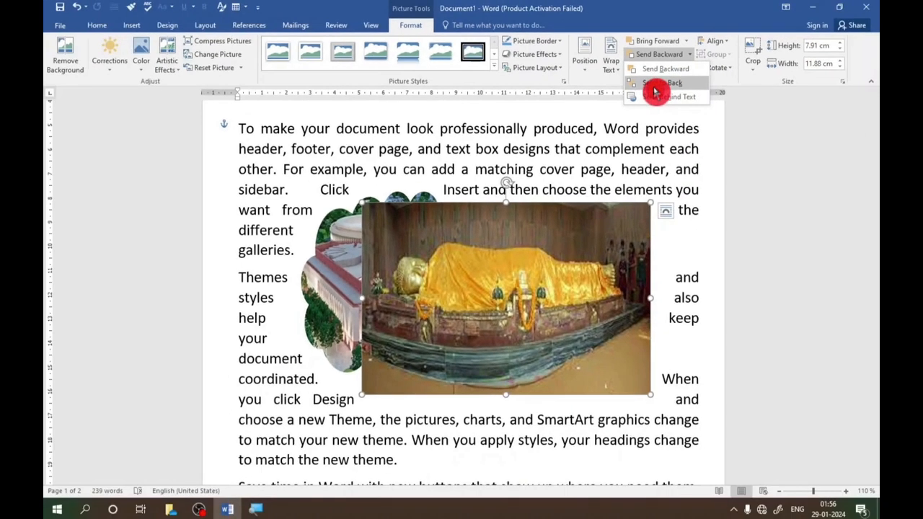
pyautogui.click(518, 145)
# - Move the cloud-shaped picture up and left under the first paragraph's opening lines and shift the statue picture to its right
pyautogui.moveTo(490, 224); pyautogui.dragTo(522, 230)
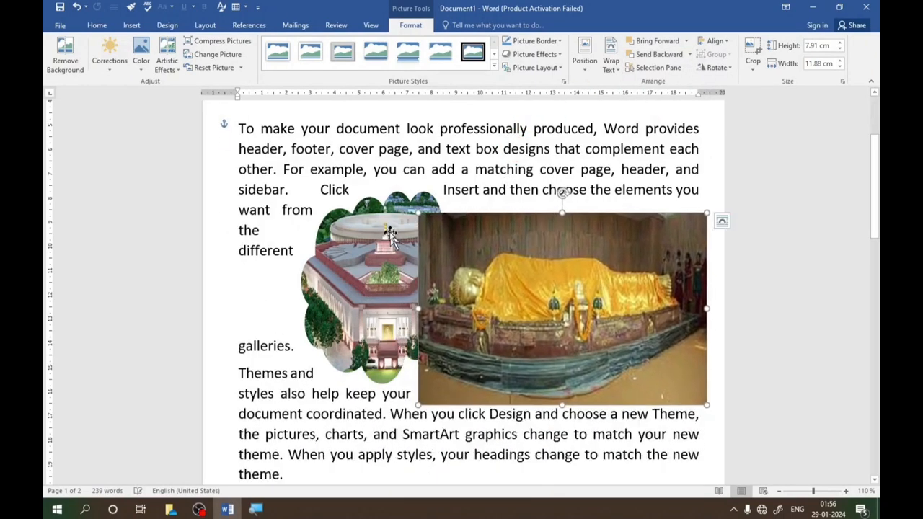
pyautogui.moveTo(391, 235); pyautogui.dragTo(350, 202)
pyautogui.moveTo(543, 274); pyautogui.dragTo(534, 237)
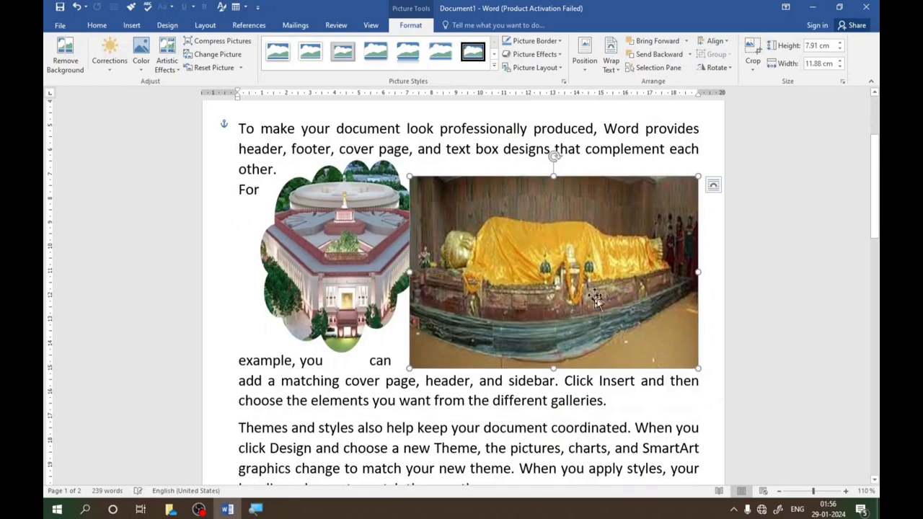
# - Shrink the statue picture to about 8.65 cm wide by 5.76 cm high and place it directly beside the cloud-shaped picture
pyautogui.moveTo(699, 368); pyautogui.dragTo(621, 290)
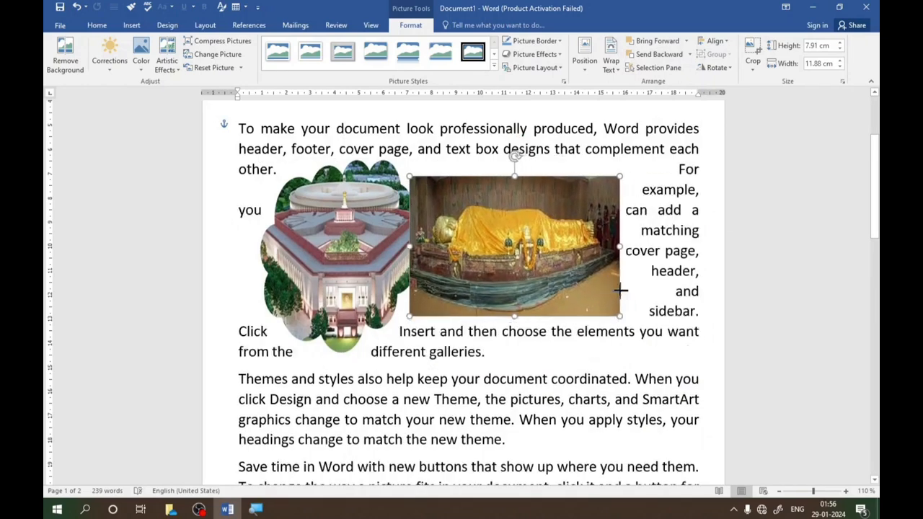
pyautogui.moveTo(518, 227)
pyautogui.mouseDown()
pyautogui.moveTo(548, 223)
pyautogui.moveTo(531, 218)
pyautogui.mouseUp()
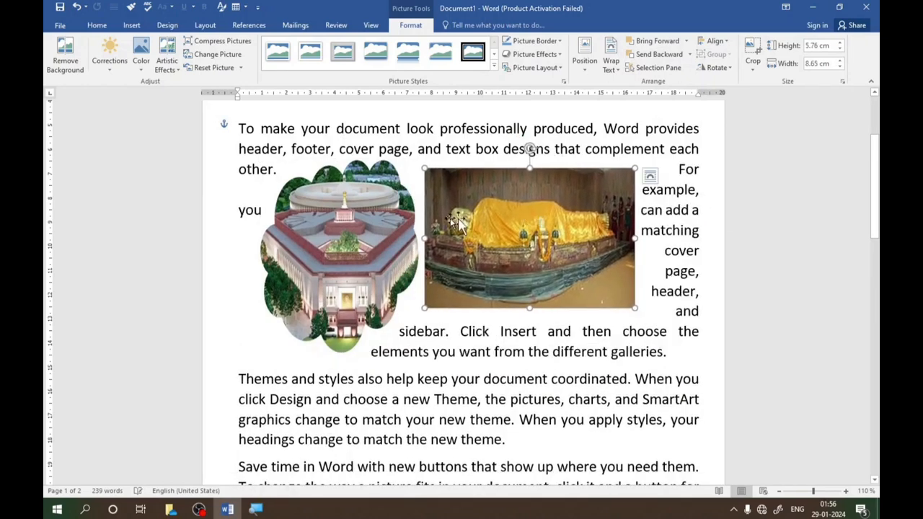
pyautogui.moveTo(448, 217); pyautogui.dragTo(441, 214)
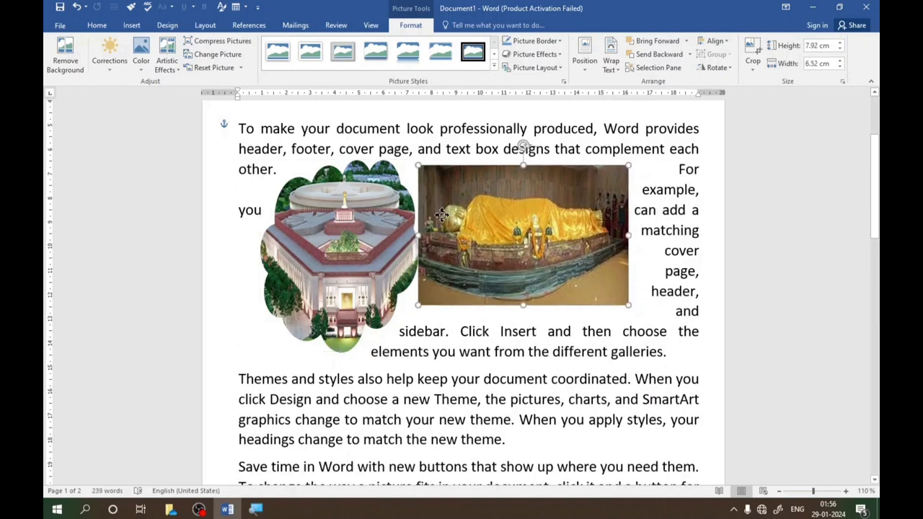
# - Select the cloud-shaped picture and the statue picture together and group them
pyautogui.click(368, 201)
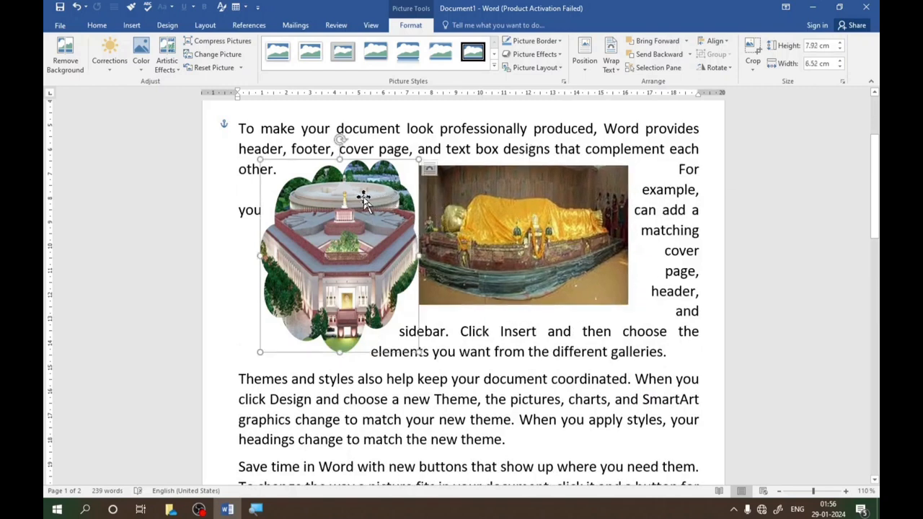
pyautogui.click(488, 219)
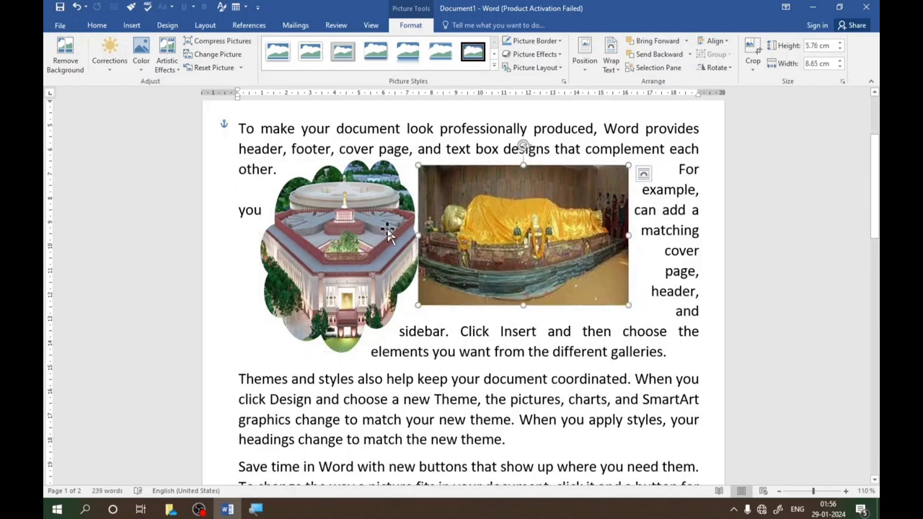
pyautogui.keyDown('ctrl'); pyautogui.click(351, 217); pyautogui.keyUp('ctrl')
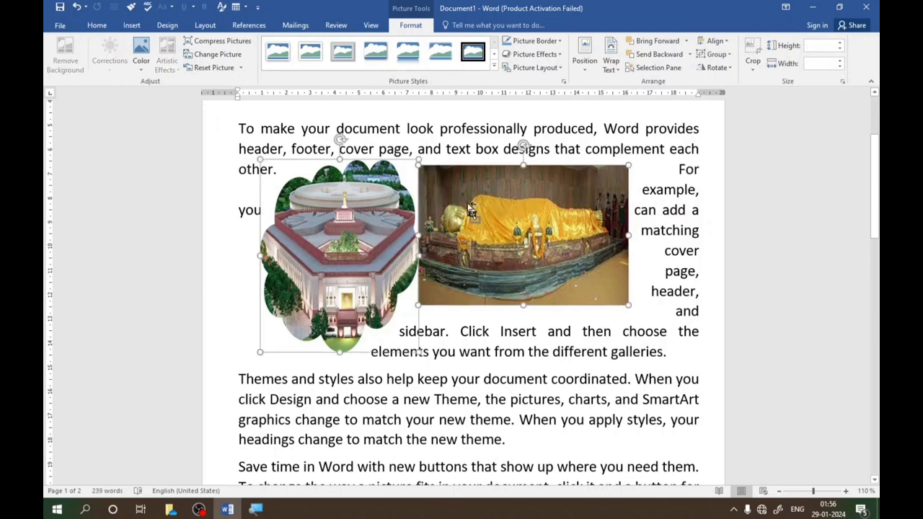
pyautogui.click(731, 58)
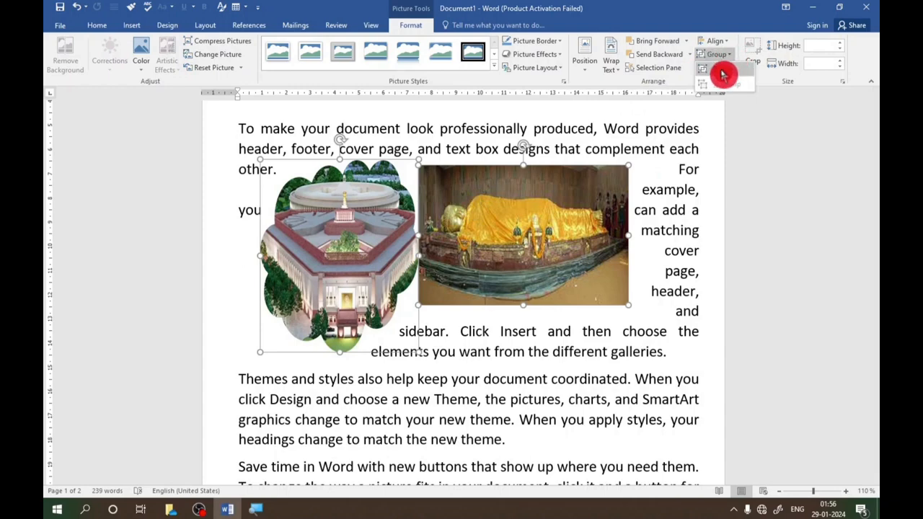
pyautogui.click(723, 74)
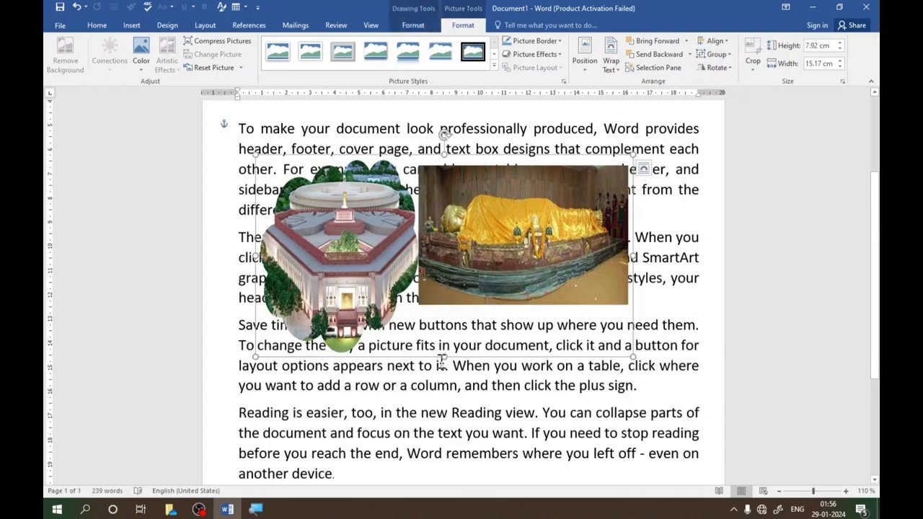
# - Resize the picture group to about 11.86 cm wide by 5.99 cm high and move it slightly down and right
pyautogui.moveTo(444, 355); pyautogui.dragTo(432, 289)
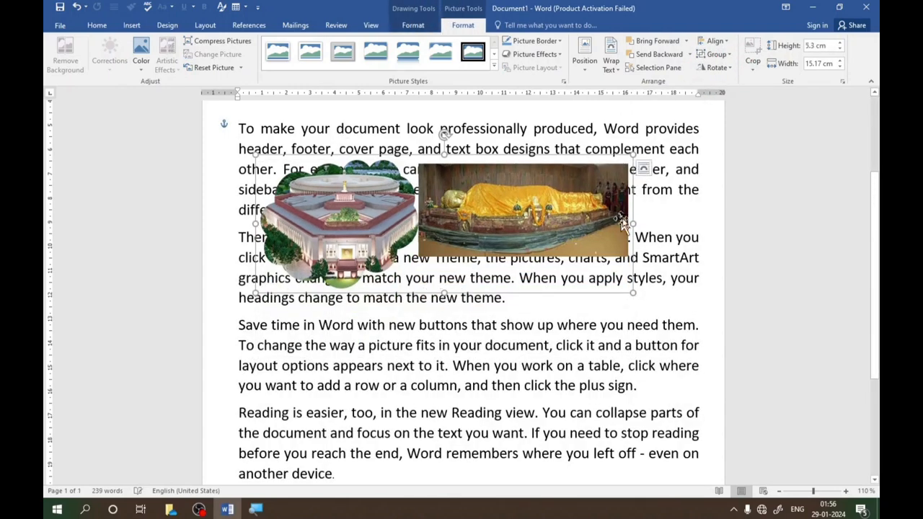
pyautogui.moveTo(632, 224); pyautogui.dragTo(568, 225)
pyautogui.moveTo(445, 209); pyautogui.dragTo(474, 226)
pyautogui.moveTo(278, 167); pyautogui.dragTo(303, 160)
pyautogui.moveTo(471, 217); pyautogui.dragTo(484, 222)
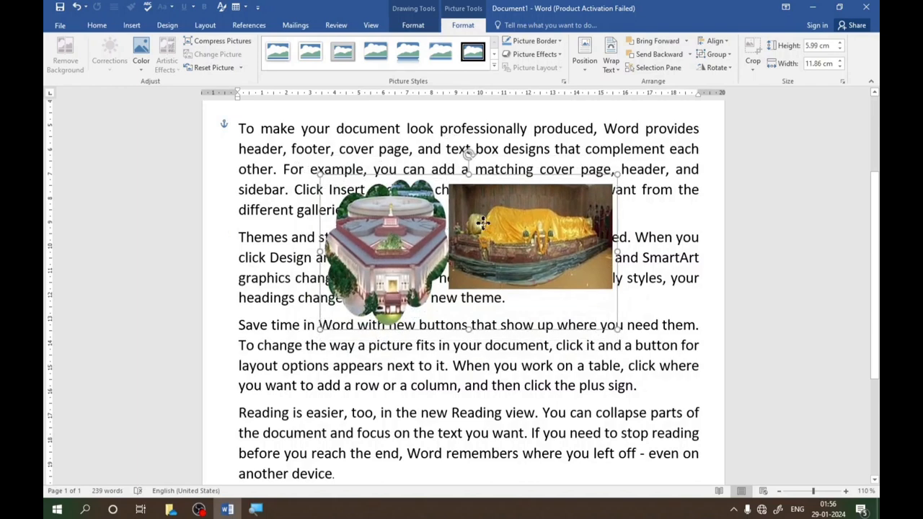
# - Preview rotating the picture group by 90 degrees and try turning it freehand
pyautogui.click(736, 72)
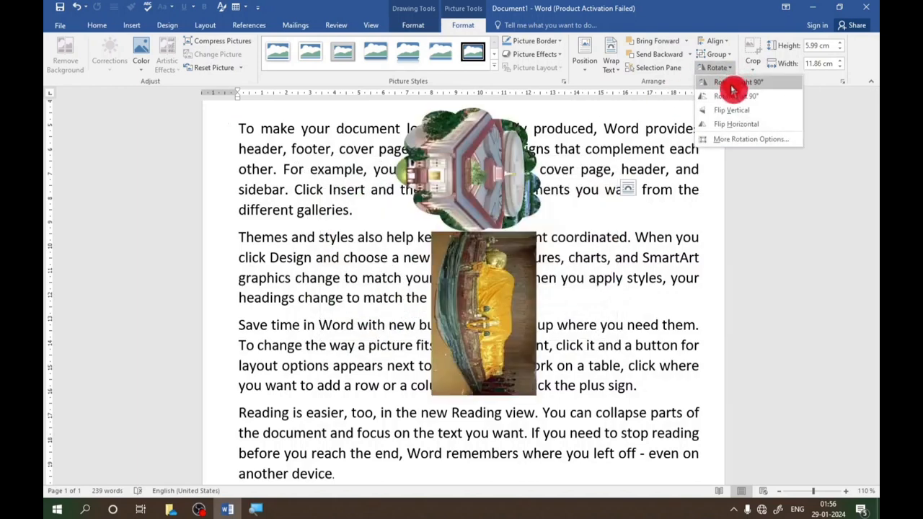
pyautogui.click(466, 157)
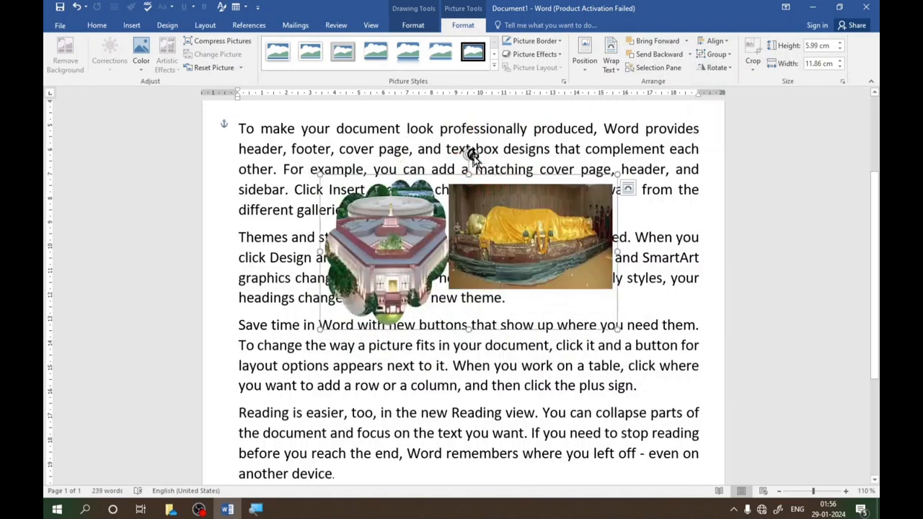
pyautogui.moveTo(467, 154); pyautogui.dragTo(468, 204)
# - Look through the picture styles offered for the selected picture group
pyautogui.click(496, 70)
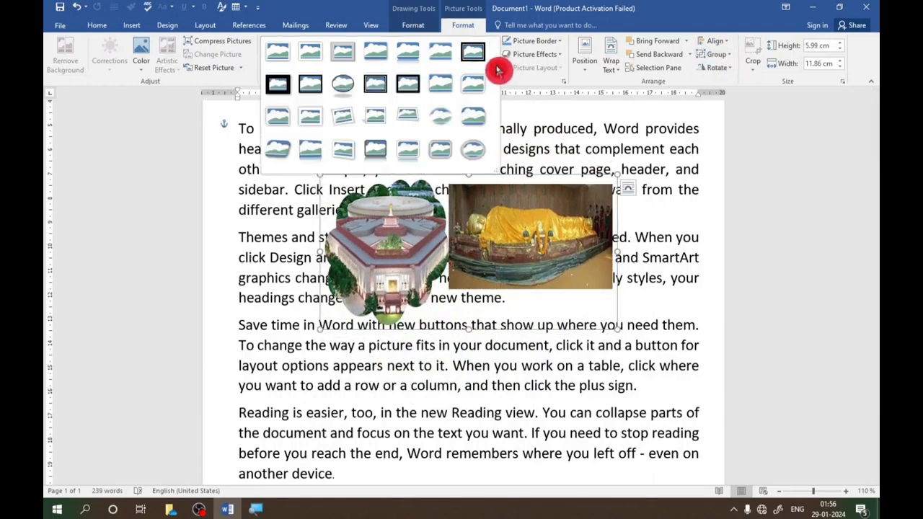
pyautogui.click(537, 104)
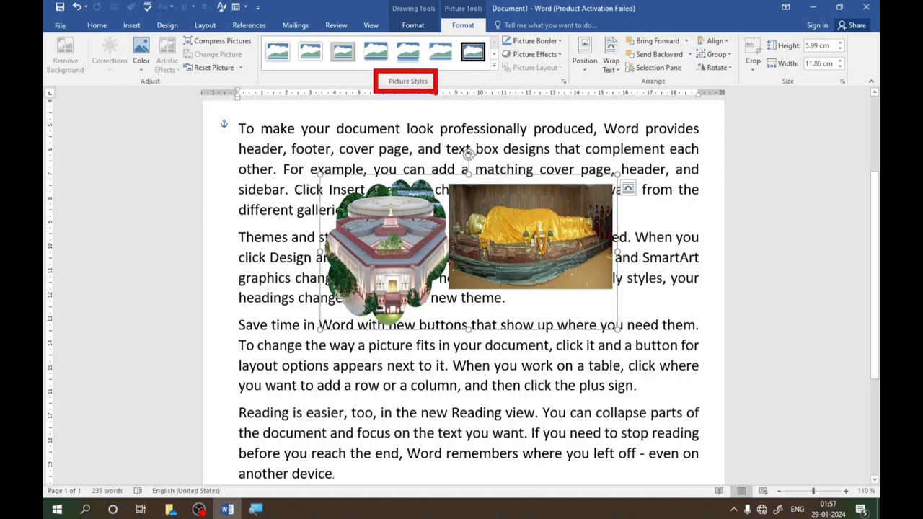
pyautogui.click(496, 70)
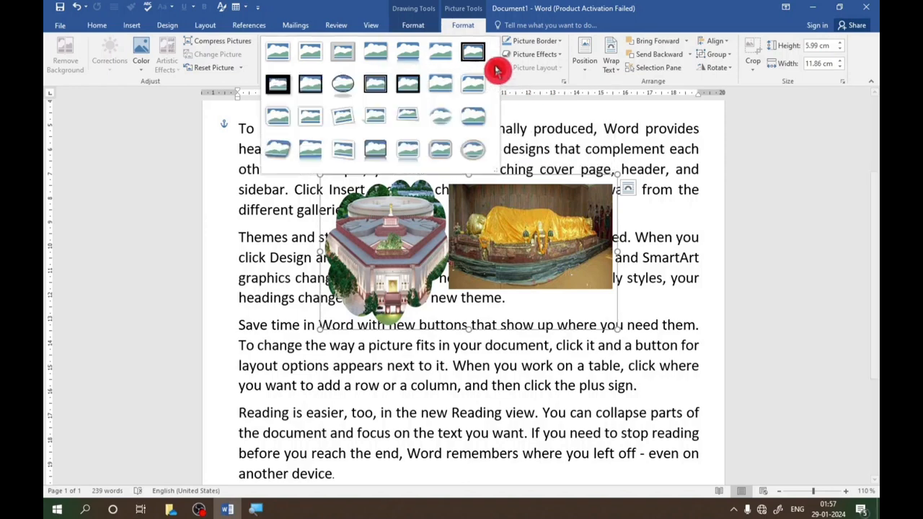
pyautogui.click(486, 202)
# - Shift the picture group slightly left and ungroup it into separate pictures
pyautogui.moveTo(492, 216)
pyautogui.mouseDown()
pyautogui.moveTo(483, 271)
pyautogui.moveTo(485, 216)
pyautogui.mouseUp()
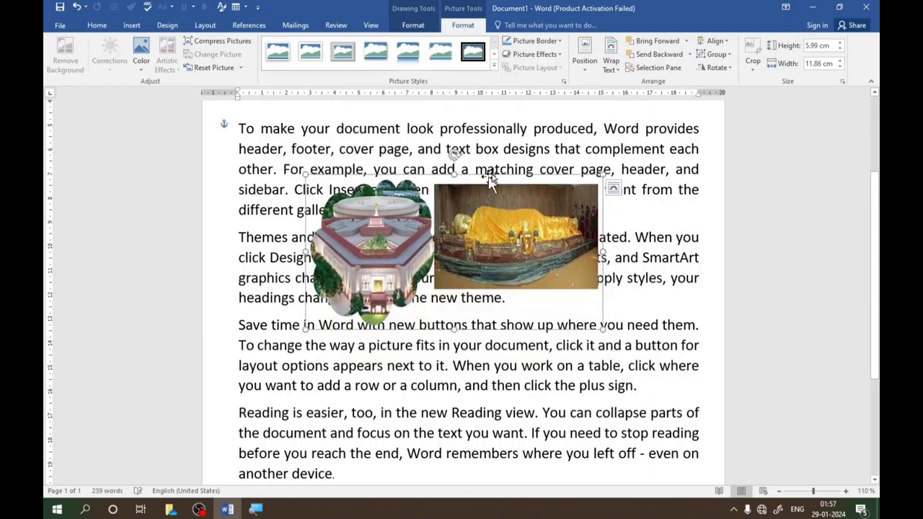
pyautogui.click(730, 58)
pyautogui.click(725, 86)
pyautogui.click(614, 148)
# - Move the statue picture right, away from the cloud-shaped picture, and shift both pictures slightly up
pyautogui.moveTo(574, 213); pyautogui.dragTo(550, 225)
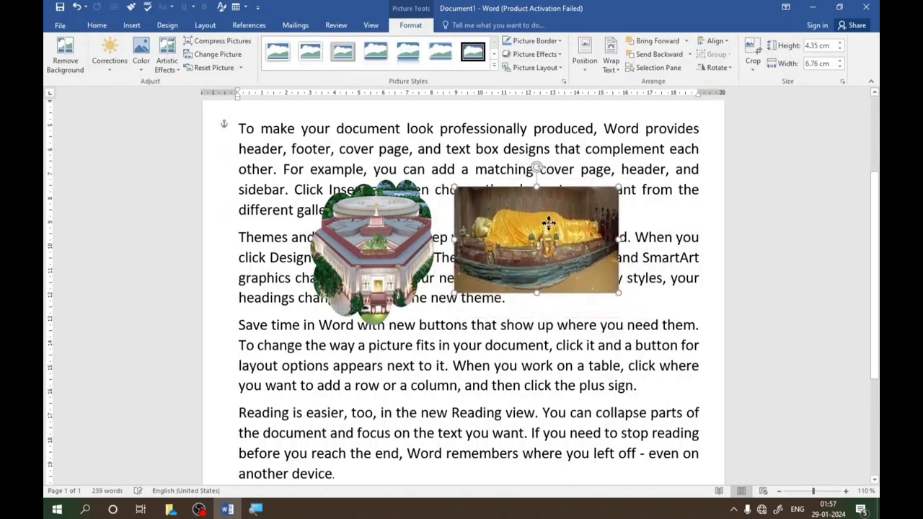
pyautogui.click(386, 227)
pyautogui.moveTo(386, 227); pyautogui.dragTo(404, 205)
pyautogui.moveTo(515, 206); pyautogui.dragTo(551, 199)
# - Apply the Moderate Frame, Black picture style to the statue picture and nudge it slightly left
pyautogui.click(494, 67)
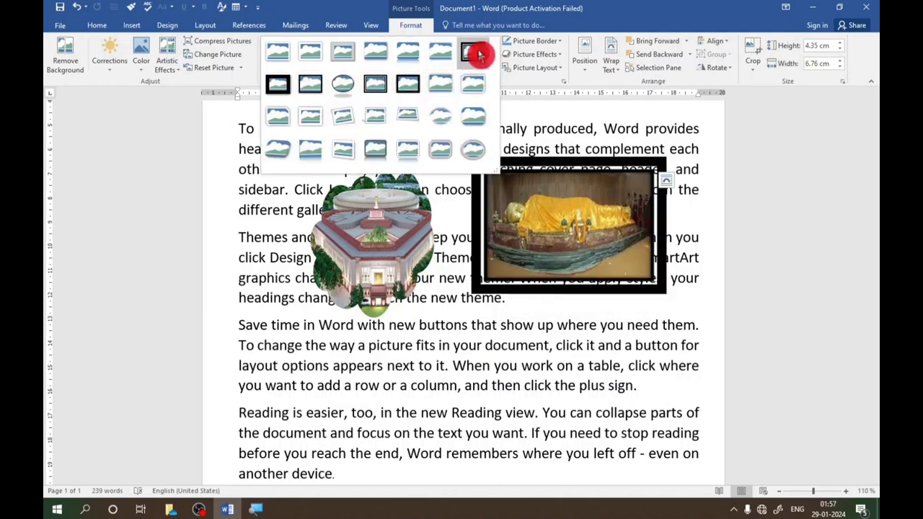
pyautogui.click(410, 88)
pyautogui.moveTo(557, 177); pyautogui.dragTo(549, 176)
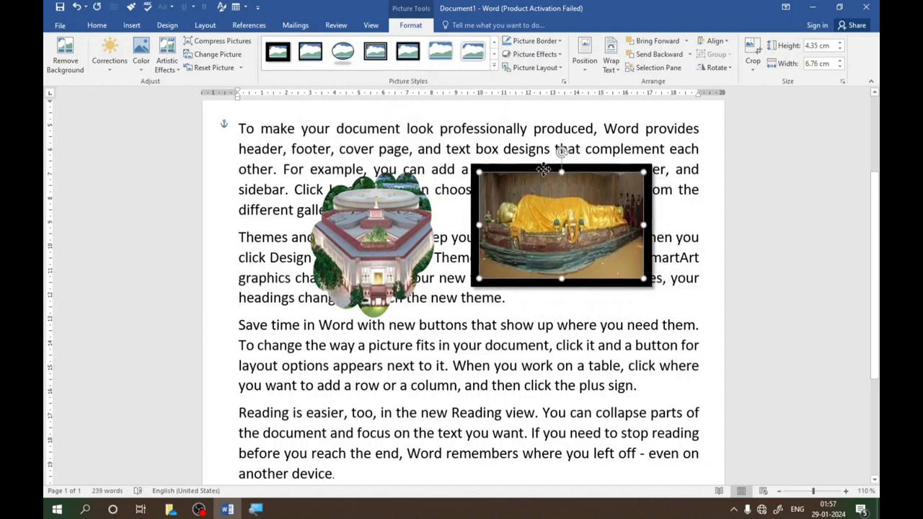
# - Give the statue picture a red 3 pt border and move it slightly up
pyautogui.click(561, 48)
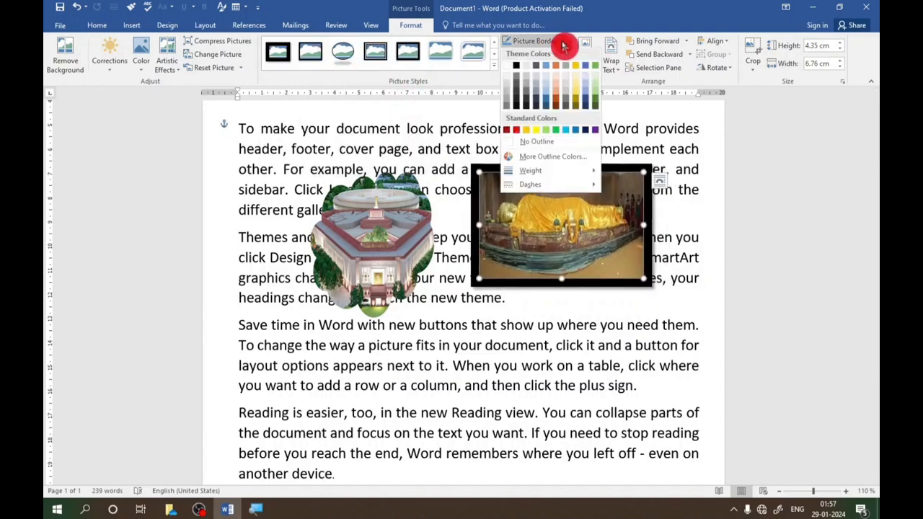
pyautogui.click(518, 135)
pyautogui.click(562, 45)
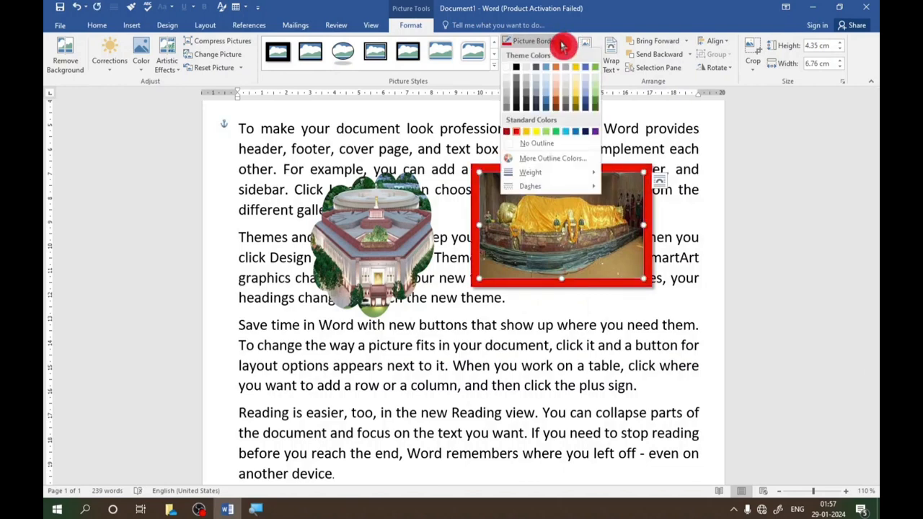
pyautogui.moveTo(536, 175)
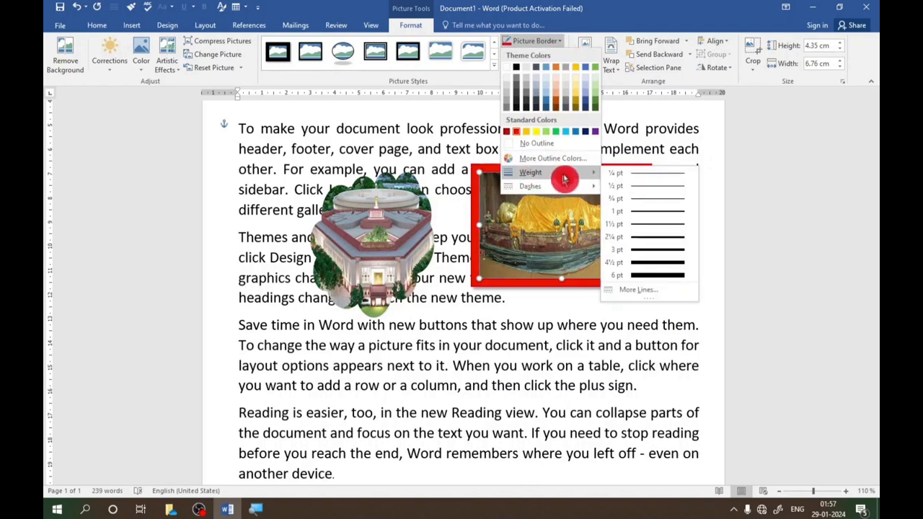
pyautogui.click(659, 249)
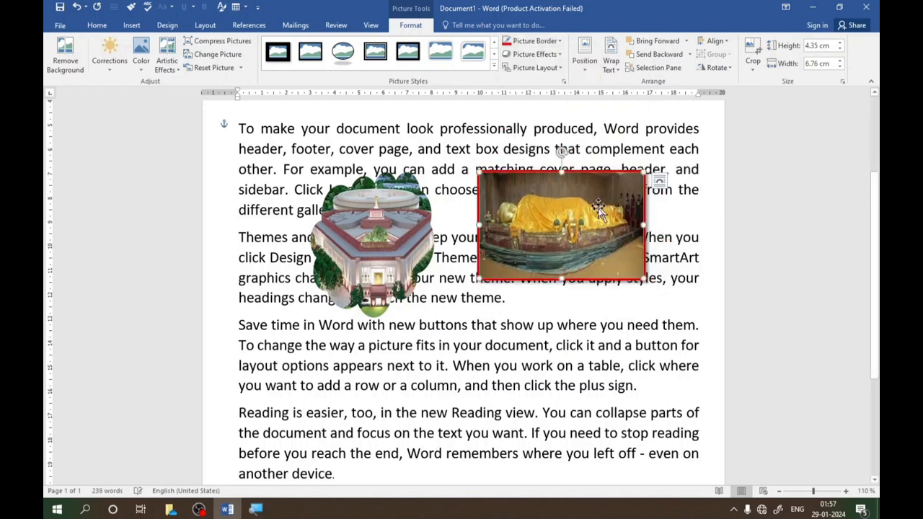
pyautogui.moveTo(577, 216); pyautogui.dragTo(575, 197)
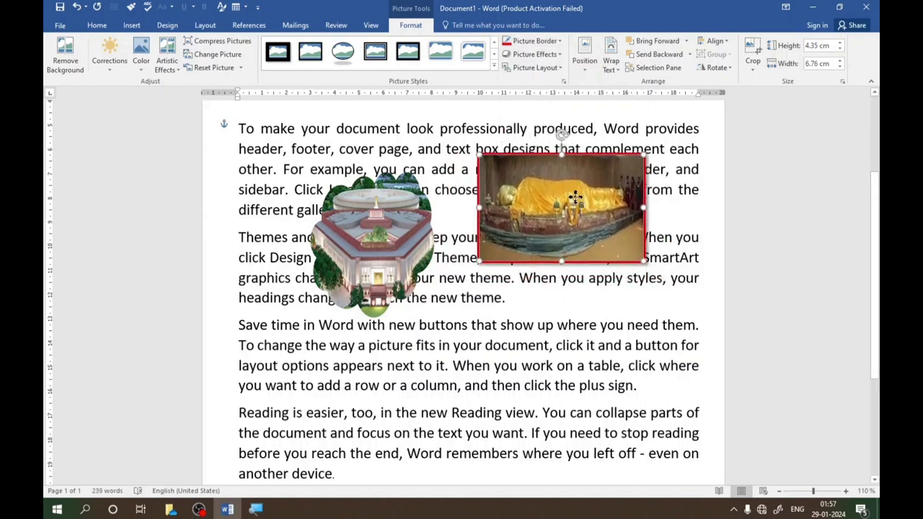
pyautogui.click(557, 56)
pyautogui.moveTo(558, 79)
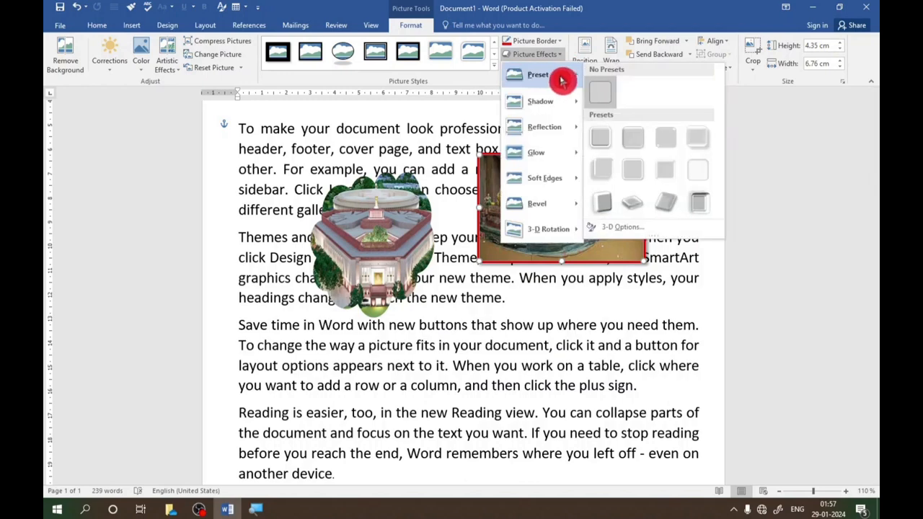
pyautogui.click(494, 204)
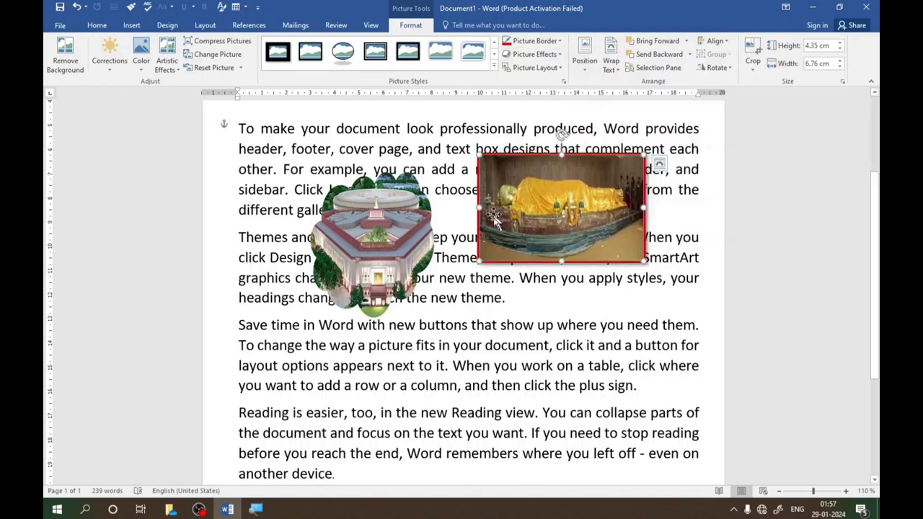
# - Move the statue picture over the start of the first paragraph and the cloud-shaped picture below it, and dismiss the Windows Defender notification
pyautogui.moveTo(525, 214); pyautogui.dragTo(301, 190)
pyautogui.moveTo(367, 271); pyautogui.dragTo(367, 357)
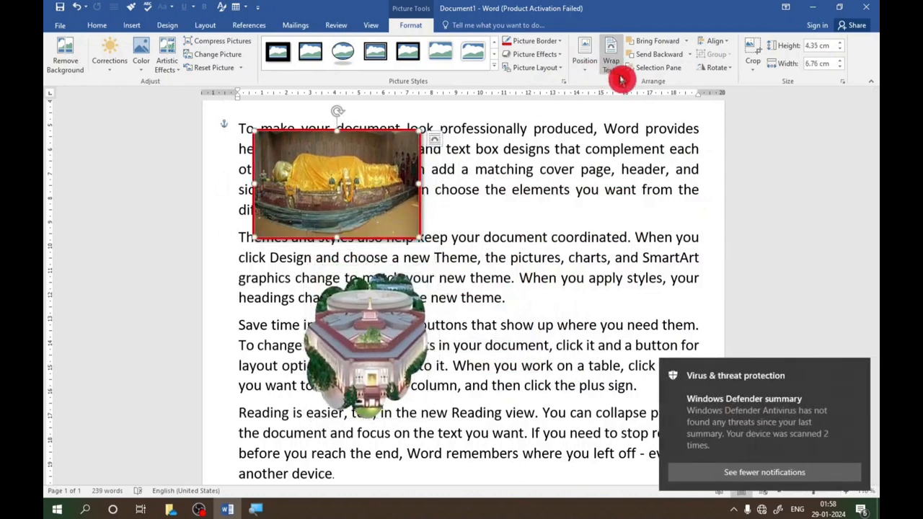
pyautogui.click(859, 371)
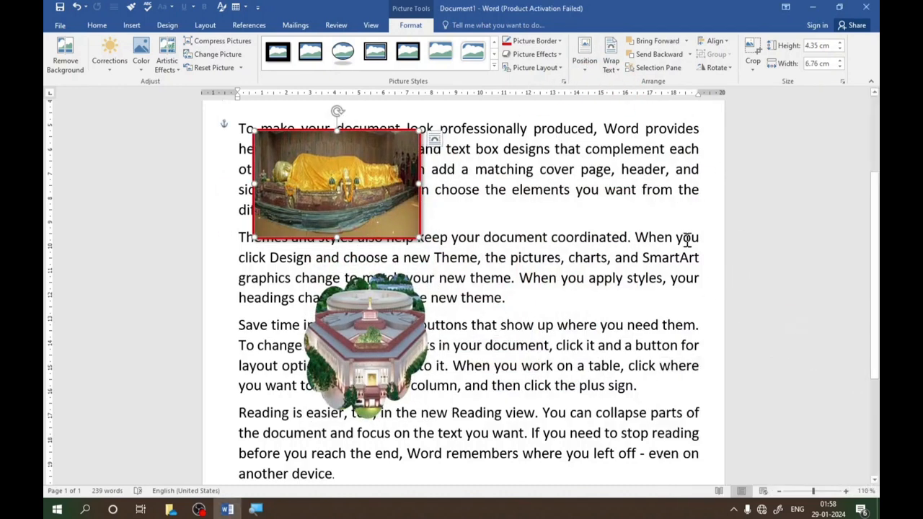
# - Preview the preset, shadow, reflection, bevel and 3-D rotation picture effects on the statue picture
pyautogui.click(558, 58)
pyautogui.moveTo(552, 76)
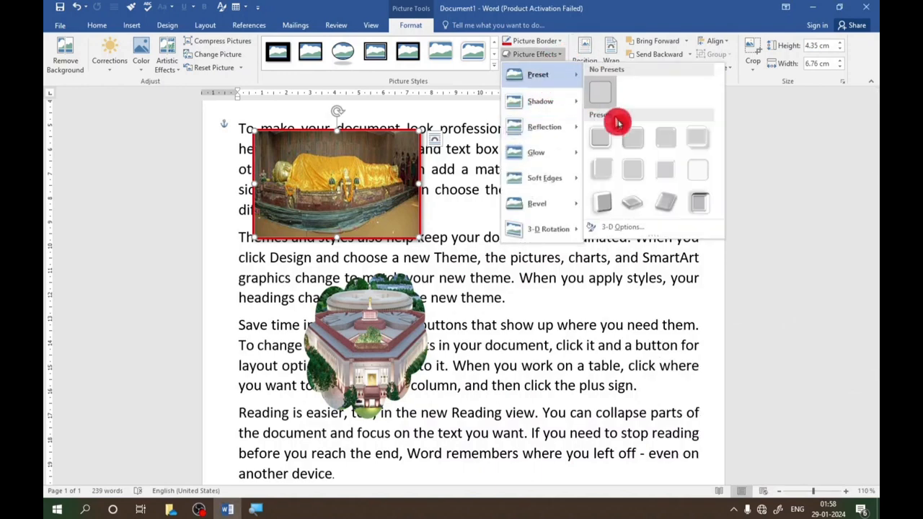
pyautogui.moveTo(548, 103)
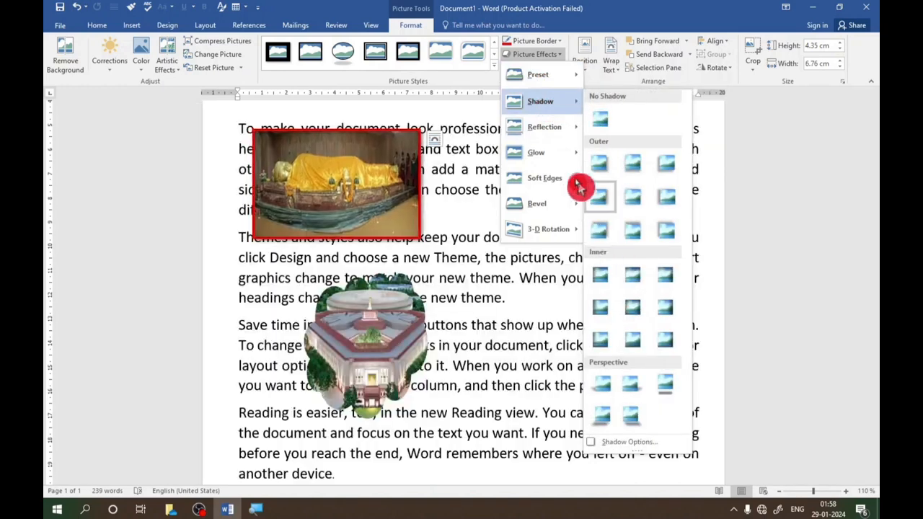
pyautogui.moveTo(579, 135)
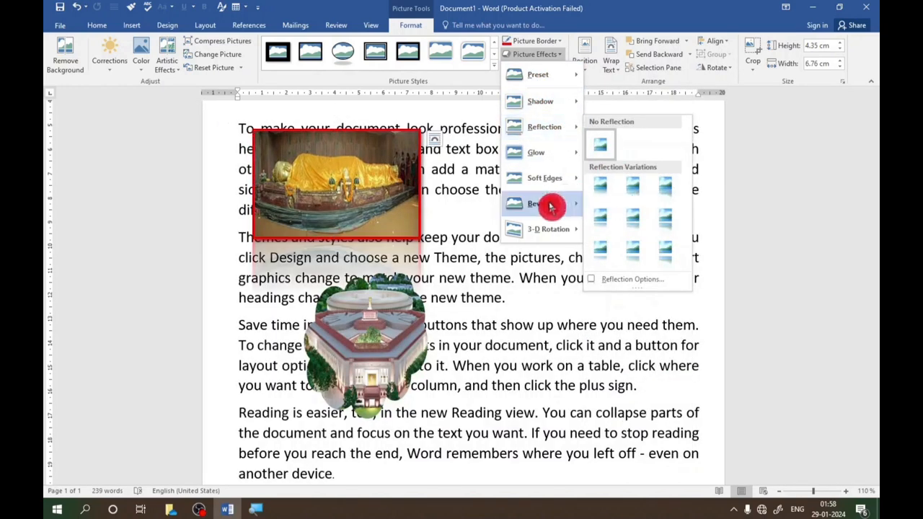
pyautogui.moveTo(550, 207)
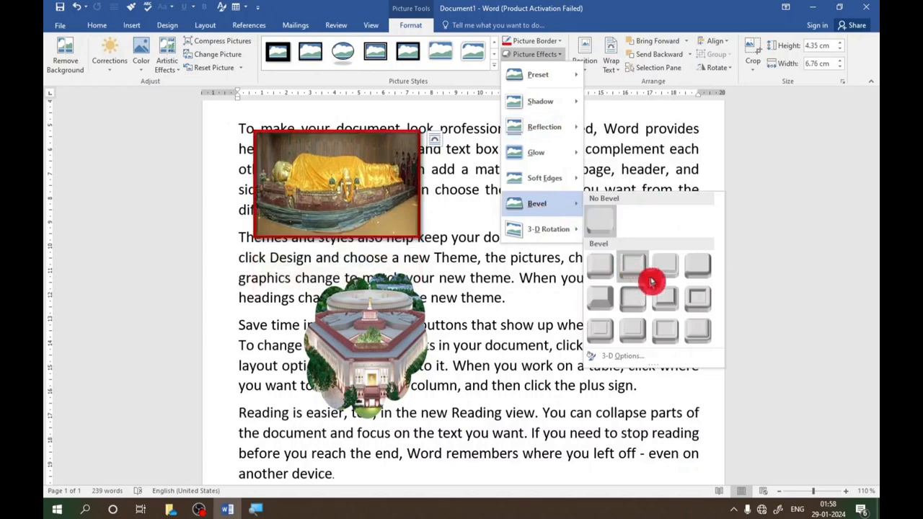
pyautogui.moveTo(563, 241)
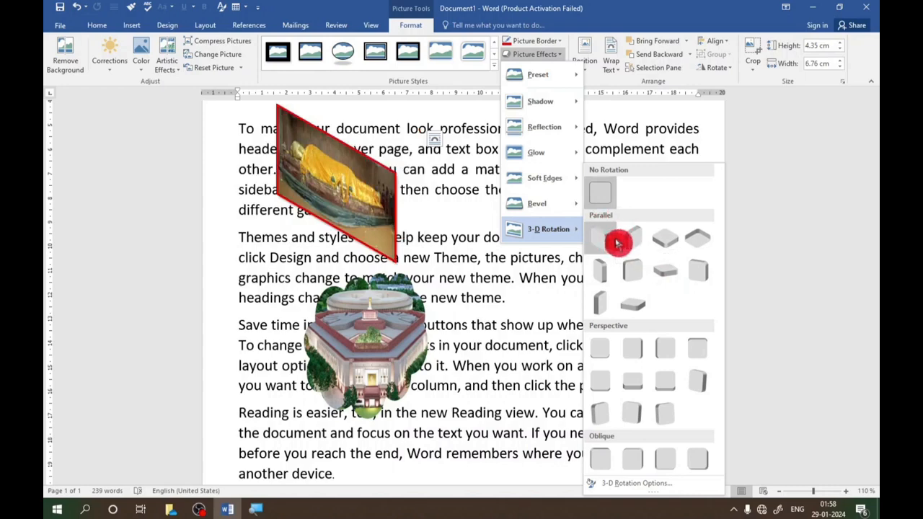
pyautogui.click(472, 145)
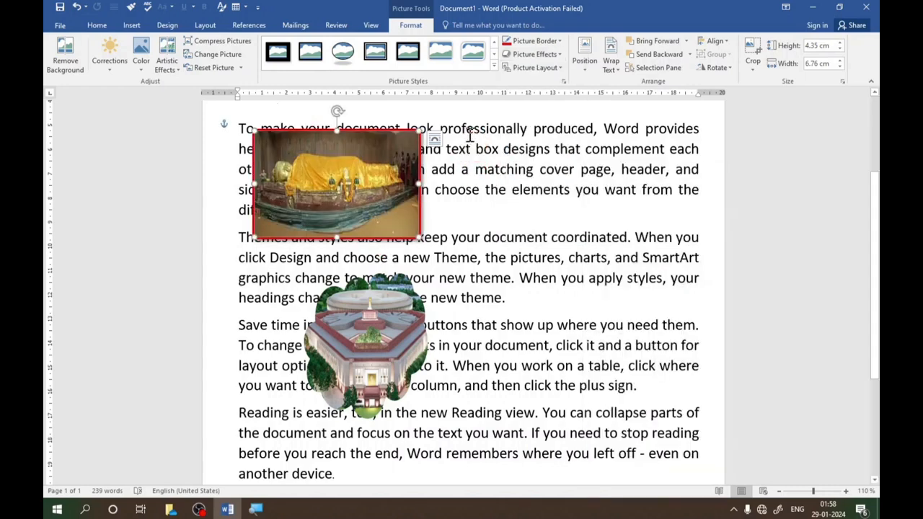
# - Look through the picture styles and picture layouts offered for the statue picture
pyautogui.click(495, 71)
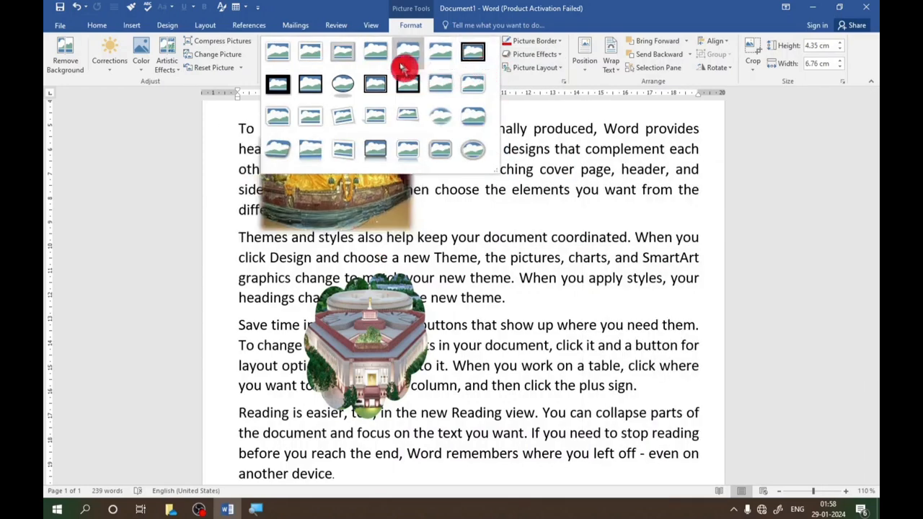
pyautogui.click(486, 193)
pyautogui.click(561, 73)
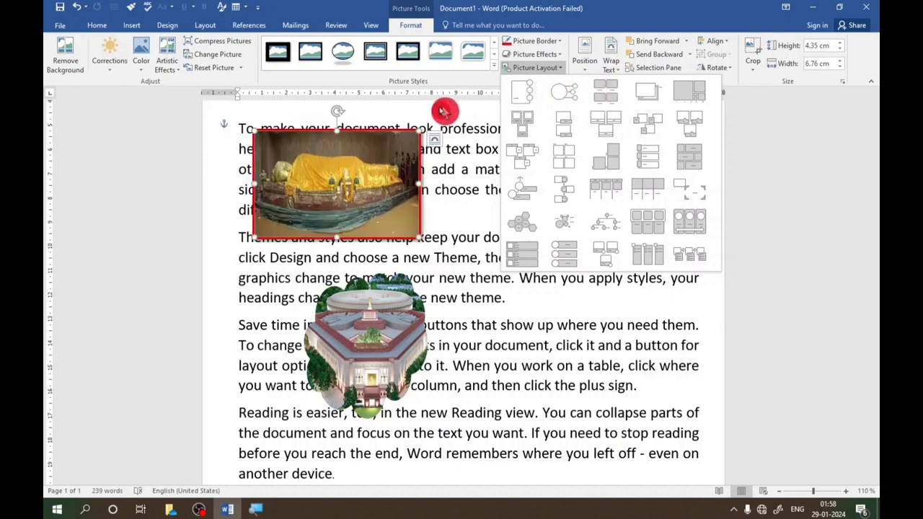
pyautogui.click(364, 153)
# - Move the cloud-shaped picture to the right of the statue picture and give it a 3 pt border
pyautogui.moveTo(377, 323); pyautogui.dragTo(562, 166)
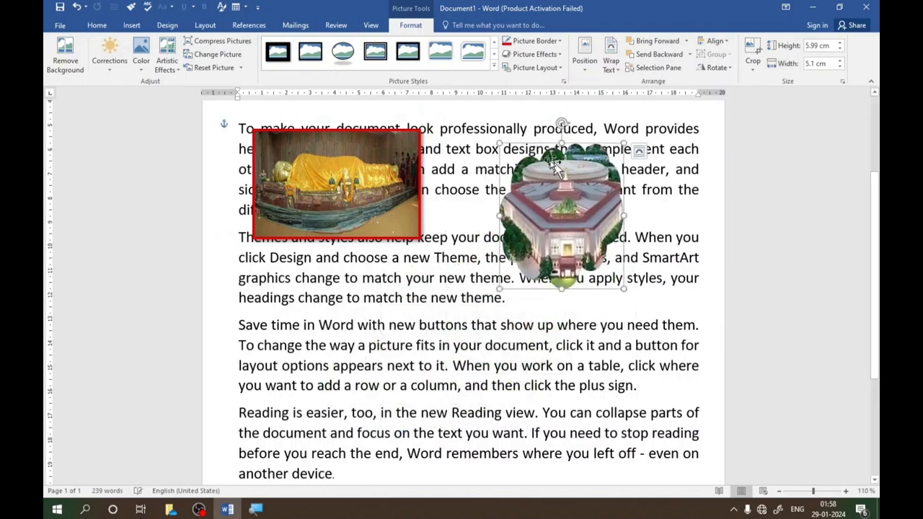
pyautogui.click(563, 45)
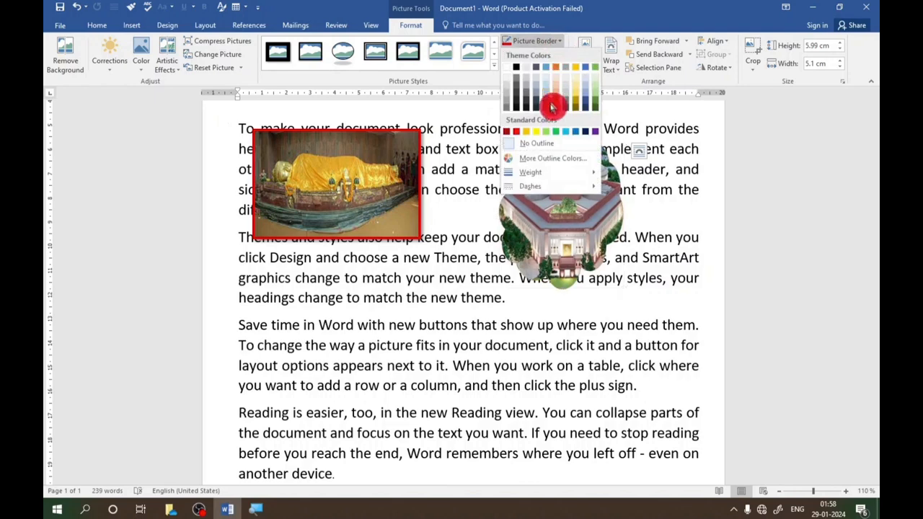
pyautogui.moveTo(546, 173)
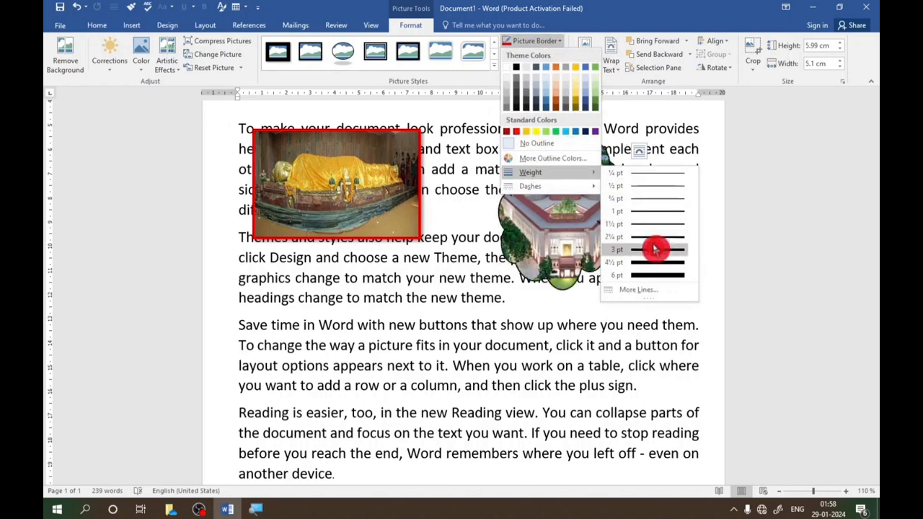
pyautogui.click(655, 249)
# - Make the cloud-shaped picture's border dashed and colour it red
pyautogui.click(563, 49)
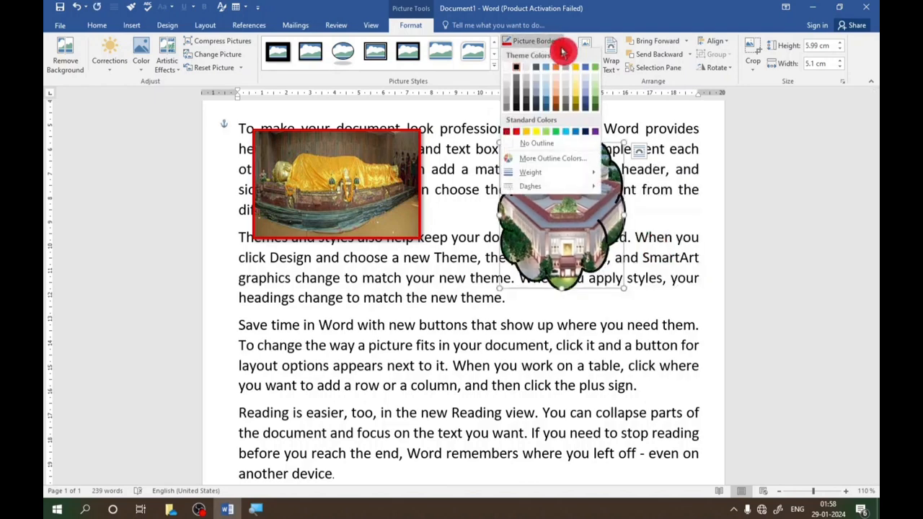
pyautogui.moveTo(546, 188)
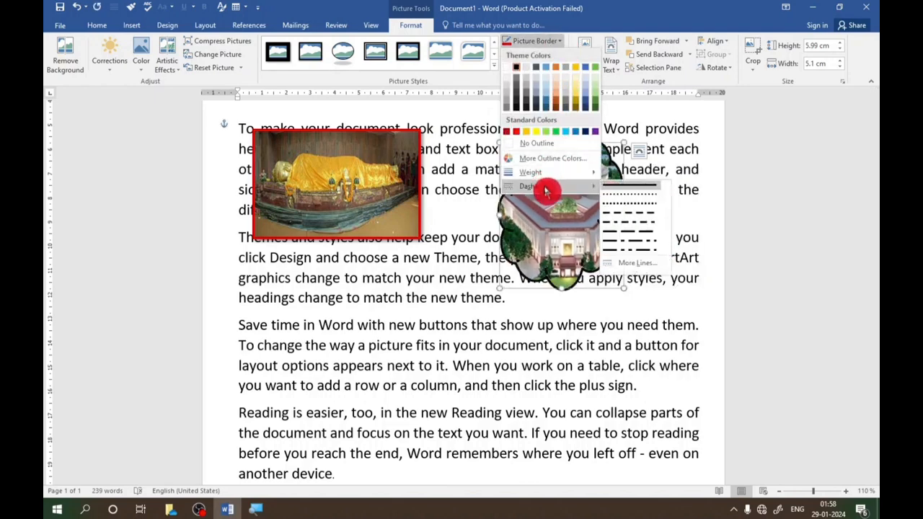
pyautogui.click(633, 207)
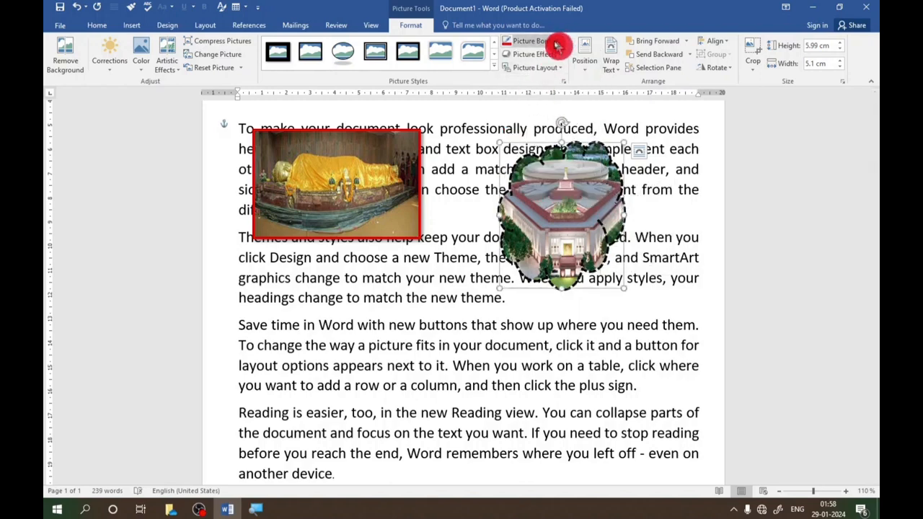
pyautogui.click(511, 49)
pyautogui.click(647, 193)
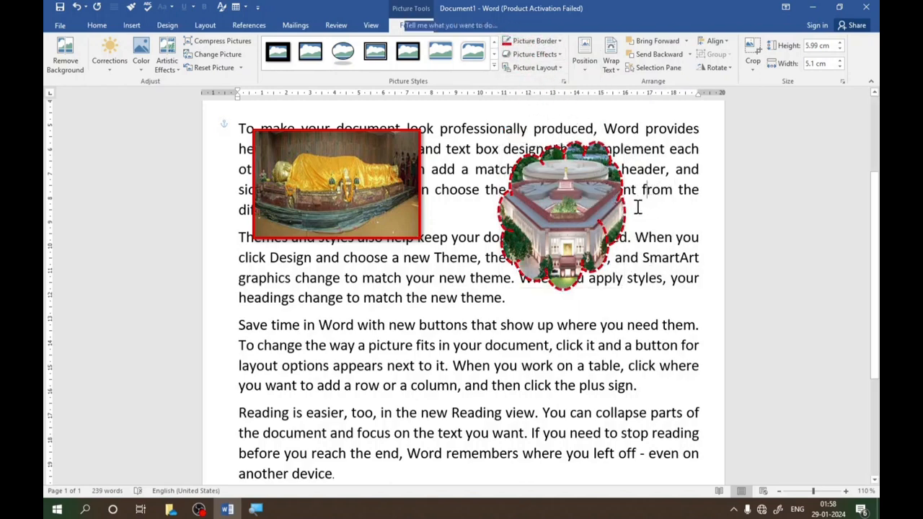
# - Move the cloud-shaped picture slightly down and left, over the end of the first two paragraphs
pyautogui.scroll(2, 591, 227)
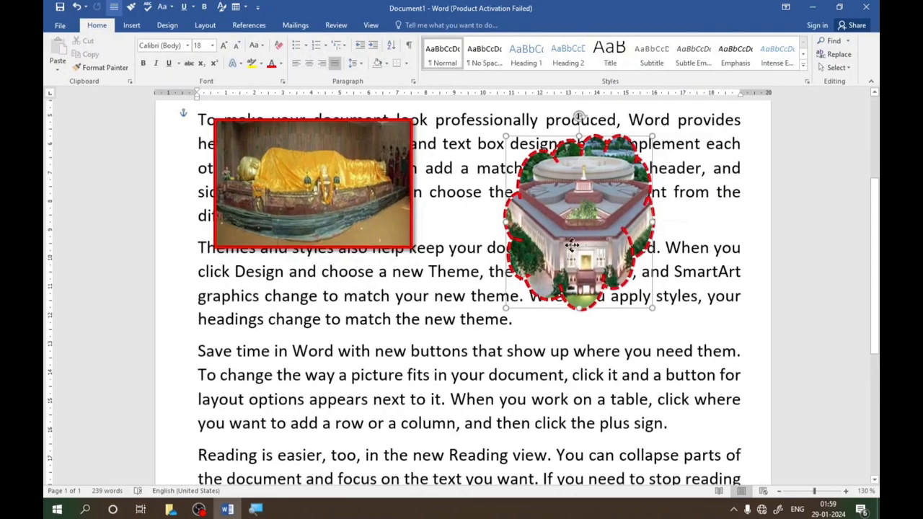
pyautogui.click(575, 231)
pyautogui.moveTo(575, 231); pyautogui.dragTo(573, 236)
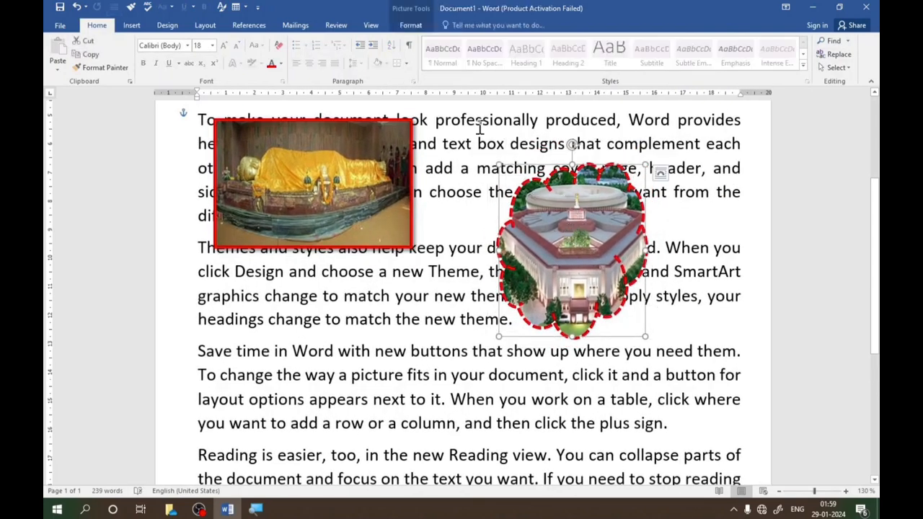
# - Indent the first line of the first paragraph by two tab stops and reselect the cloud-shaped picture
pyautogui.click(411, 25)
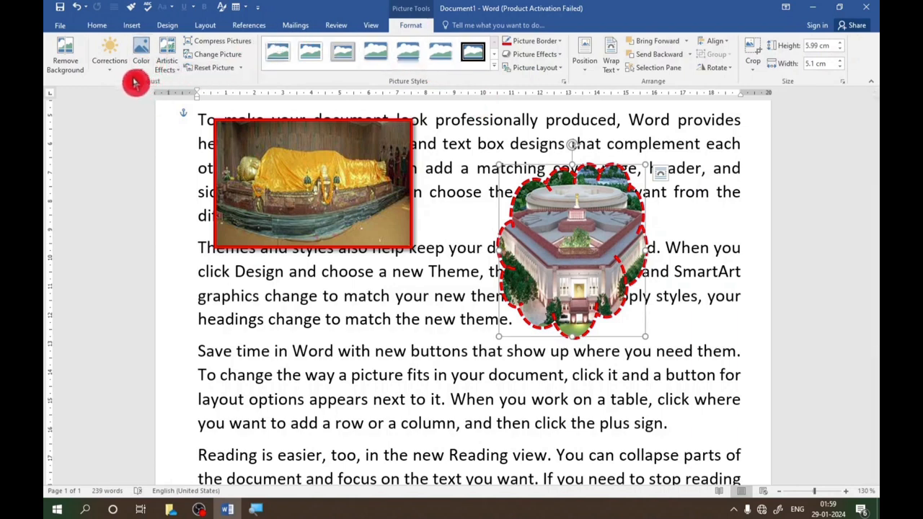
pyautogui.press('Tab')
pyautogui.press('Tab')
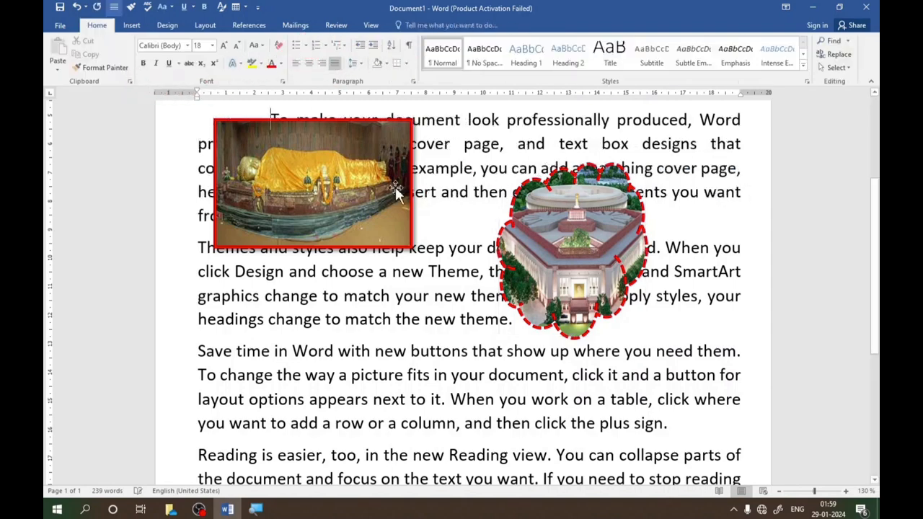
pyautogui.click(544, 217)
pyautogui.click(409, 27)
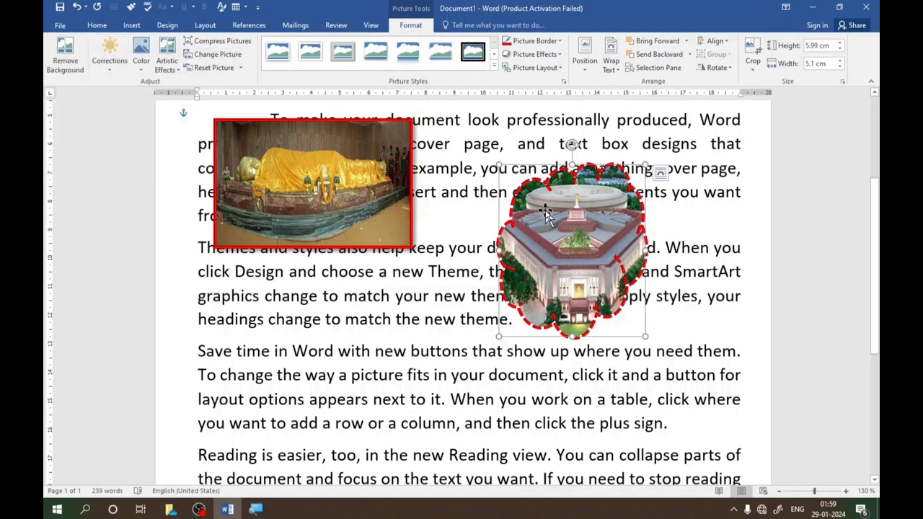
# - Remove the background of the statue picture, keeping the automatically detected area
pyautogui.click(307, 142)
pyautogui.click(65, 52)
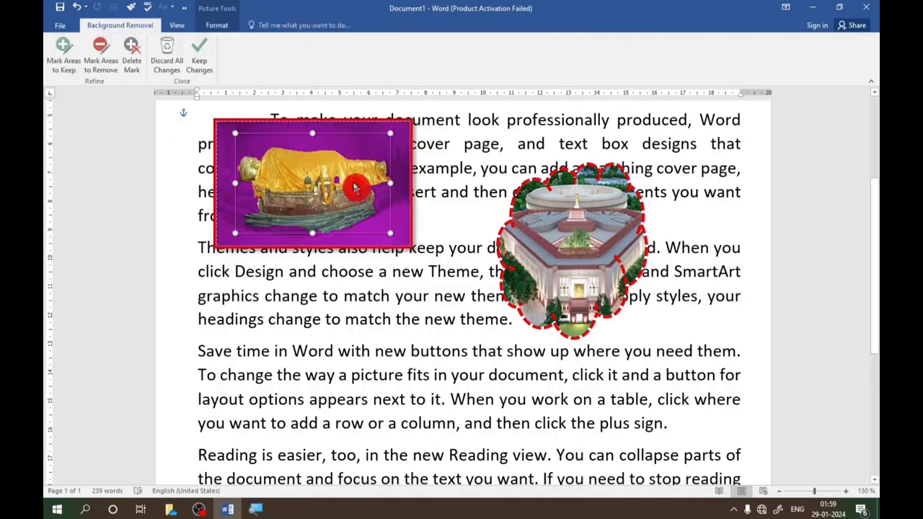
pyautogui.click(200, 58)
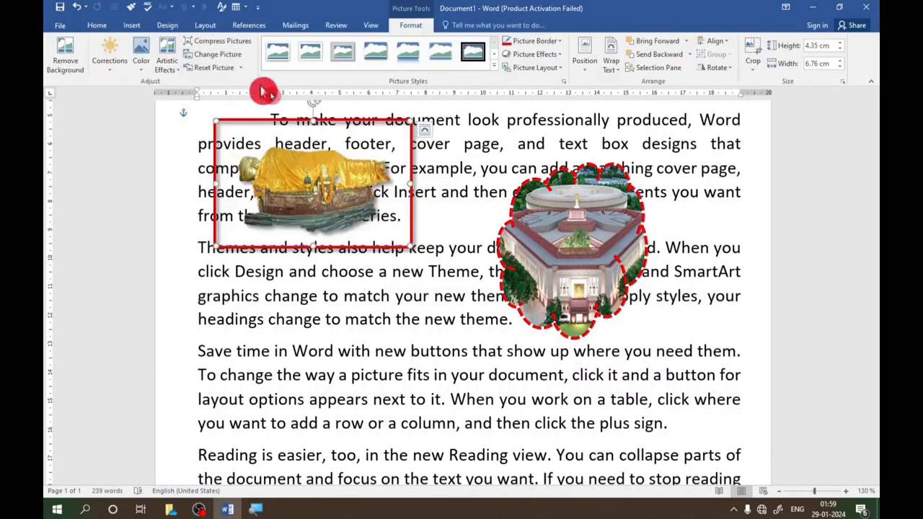
# - Move the statue picture slightly down and right, and set its brightness to +40% and contrast to -20%
pyautogui.moveTo(373, 125); pyautogui.dragTo(397, 152)
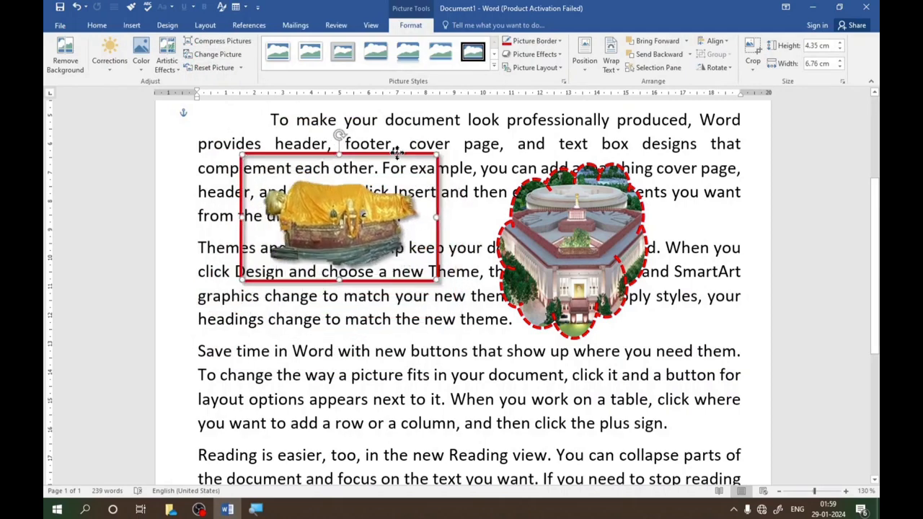
pyautogui.click(110, 73)
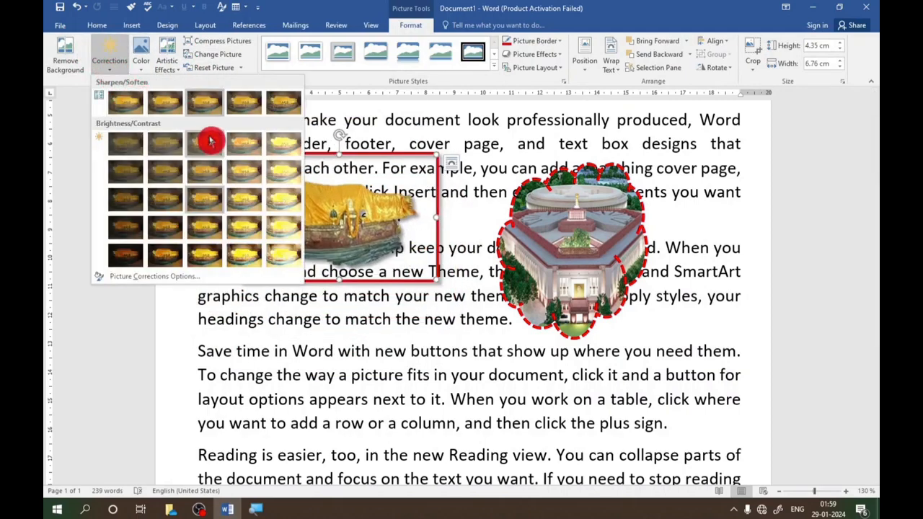
pyautogui.click(283, 182)
# - Apply a warmer colour tone to the statue picture and move it slightly down and left
pyautogui.click(142, 72)
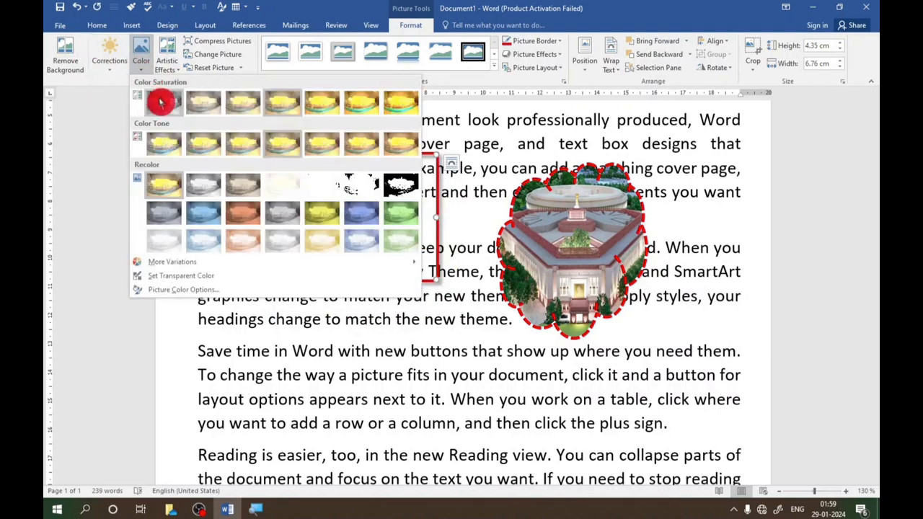
pyautogui.click(363, 152)
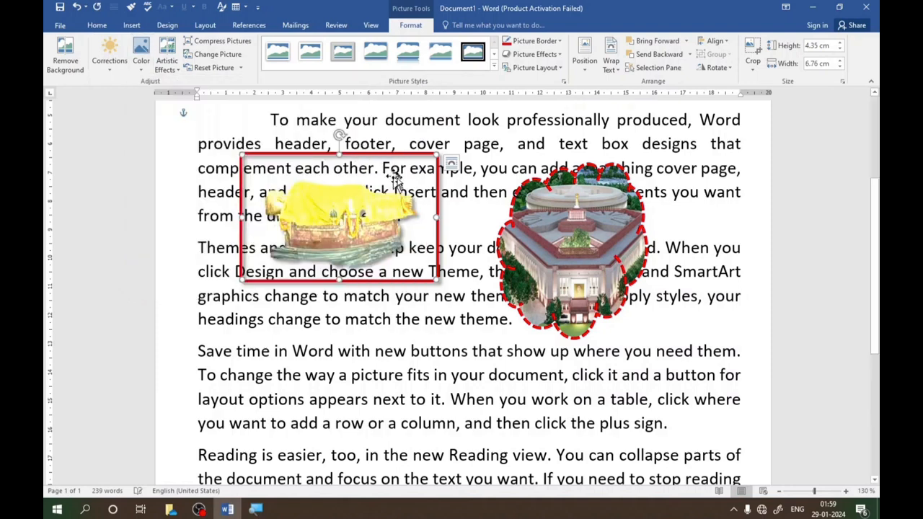
pyautogui.moveTo(390, 154); pyautogui.dragTo(381, 175)
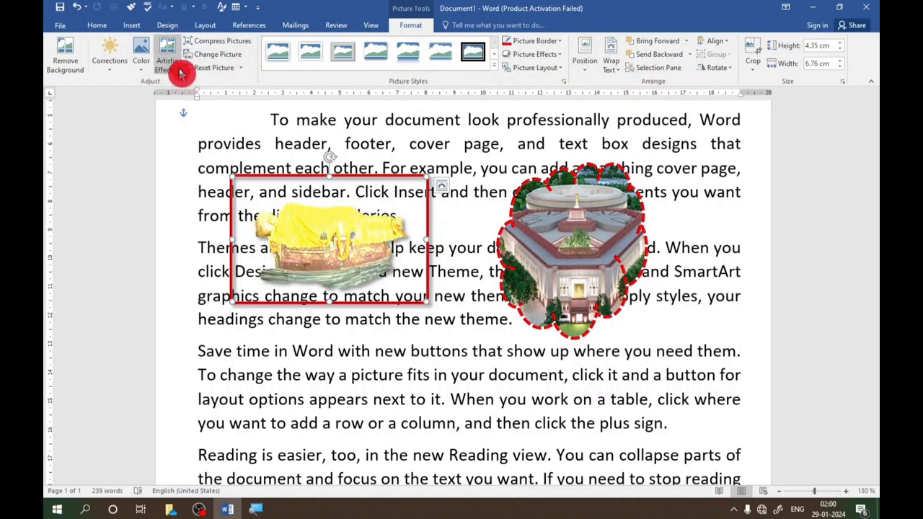
# - Apply the dark glowing-edges artistic effect to the cloud-shaped picture and widen it to about 5.87 cm
pyautogui.press('Tab')
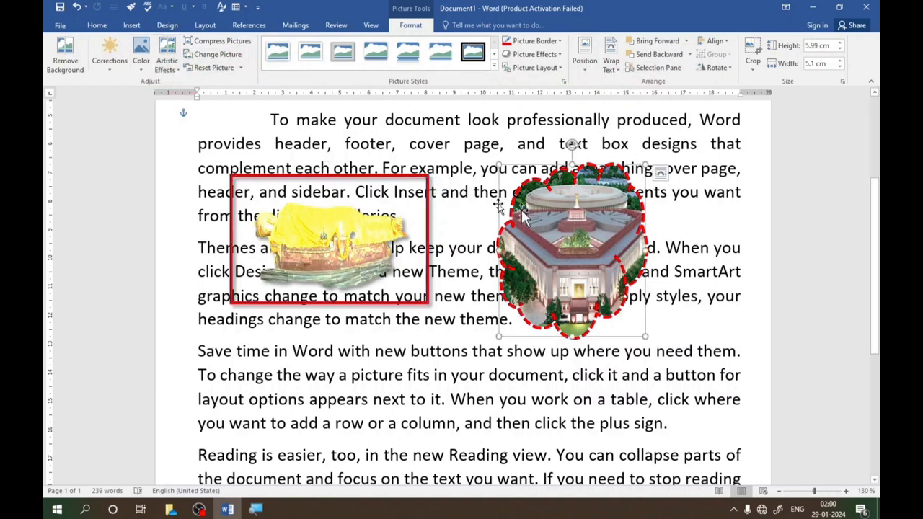
pyautogui.click(174, 71)
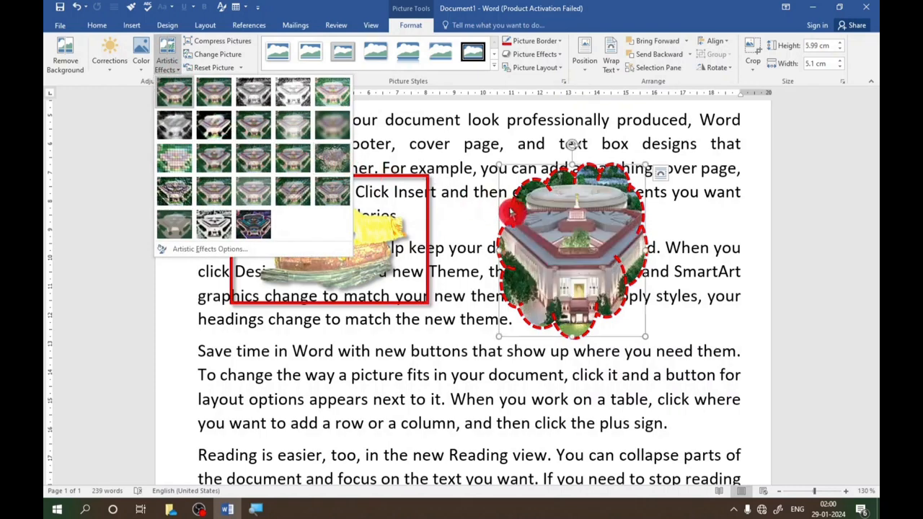
pyautogui.click(253, 222)
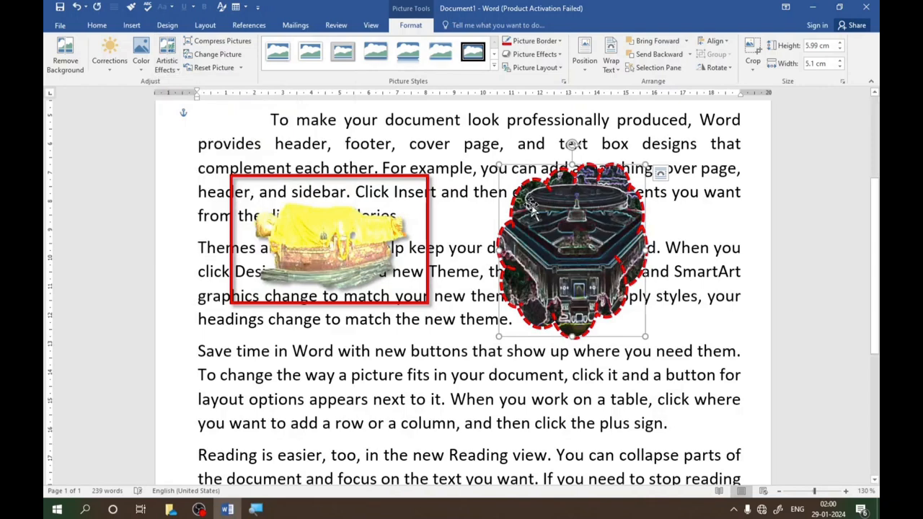
pyautogui.moveTo(497, 248); pyautogui.dragTo(477, 248)
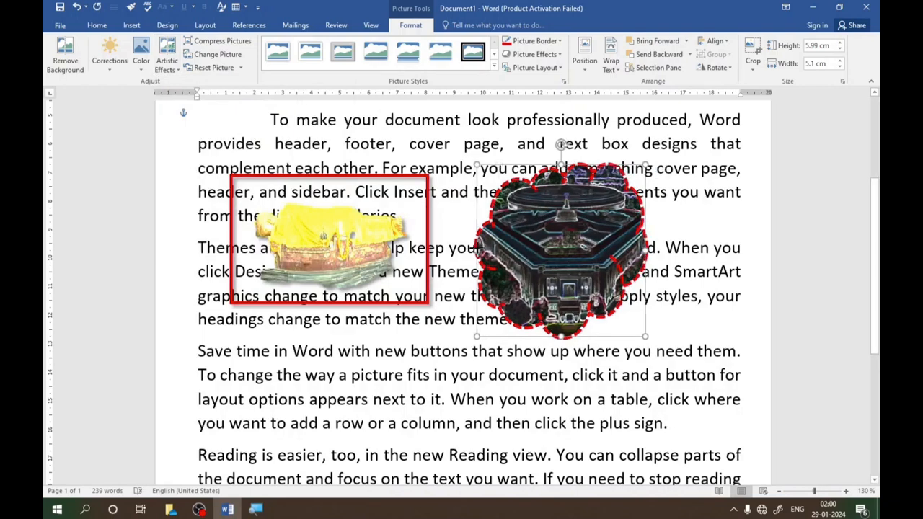
# - Compress only the cloud-shaped picture to E-mail (96 ppi) with cropped areas deleted, and move it slightly down and right
pyautogui.click(235, 48)
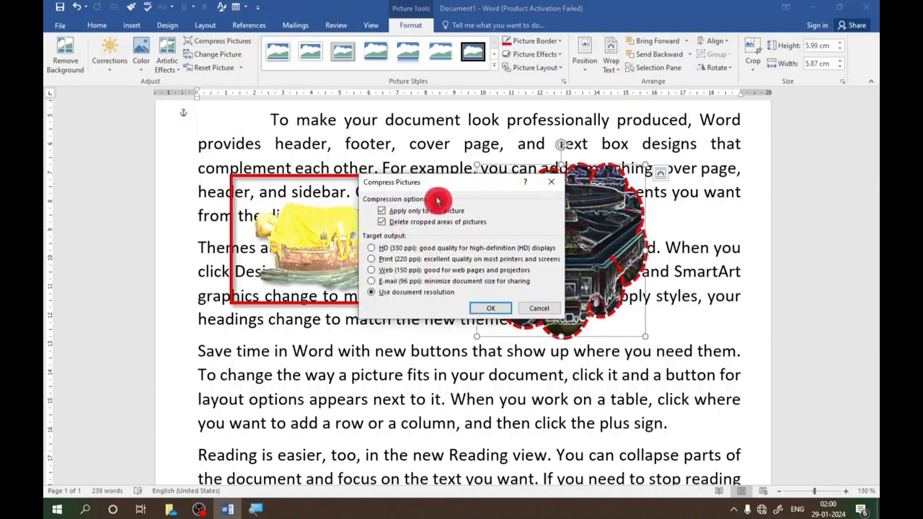
pyautogui.moveTo(443, 188); pyautogui.dragTo(360, 165)
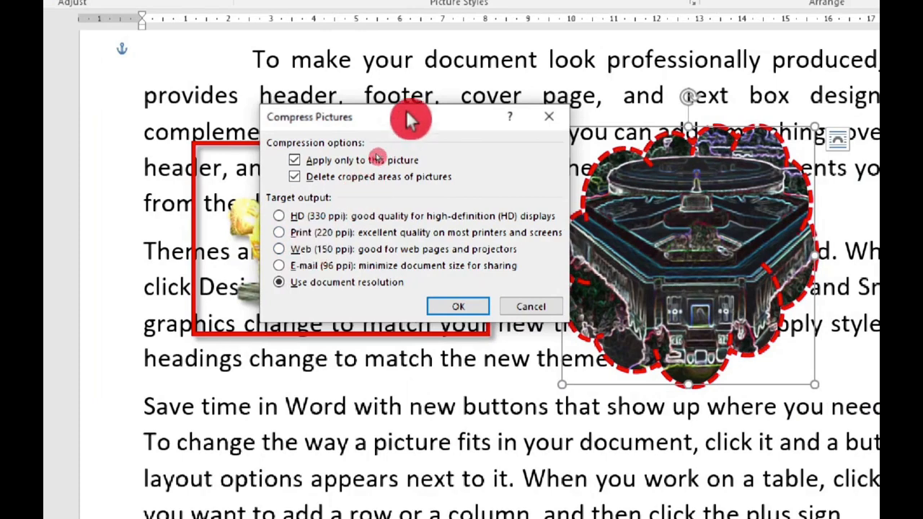
pyautogui.moveTo(410, 124); pyautogui.dragTo(338, 107)
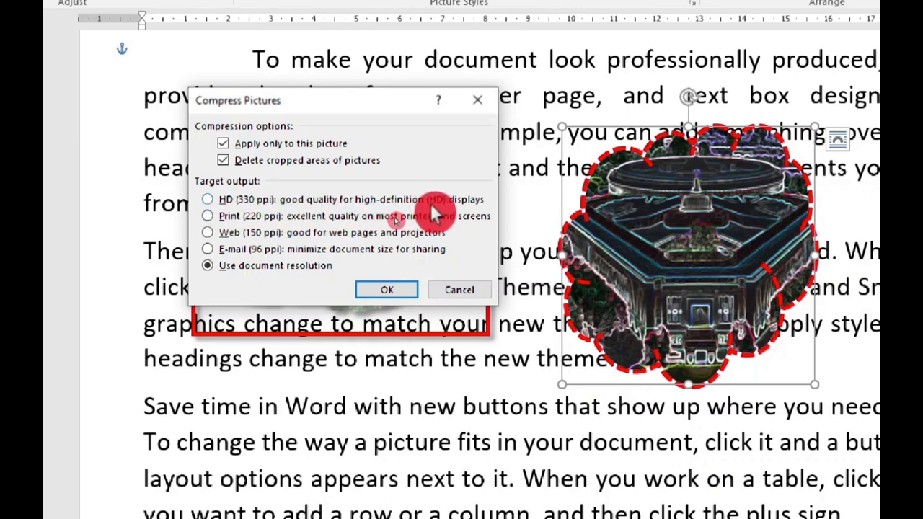
pyautogui.click(210, 202)
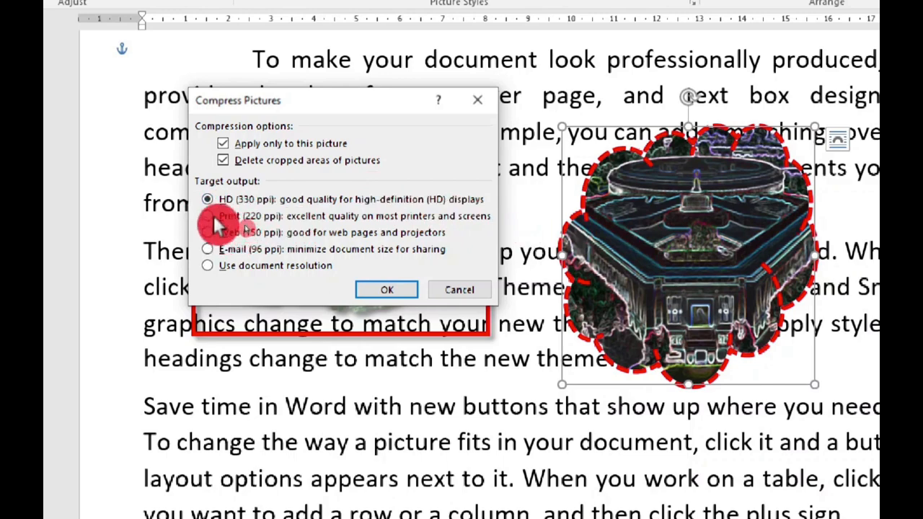
pyautogui.click(209, 219)
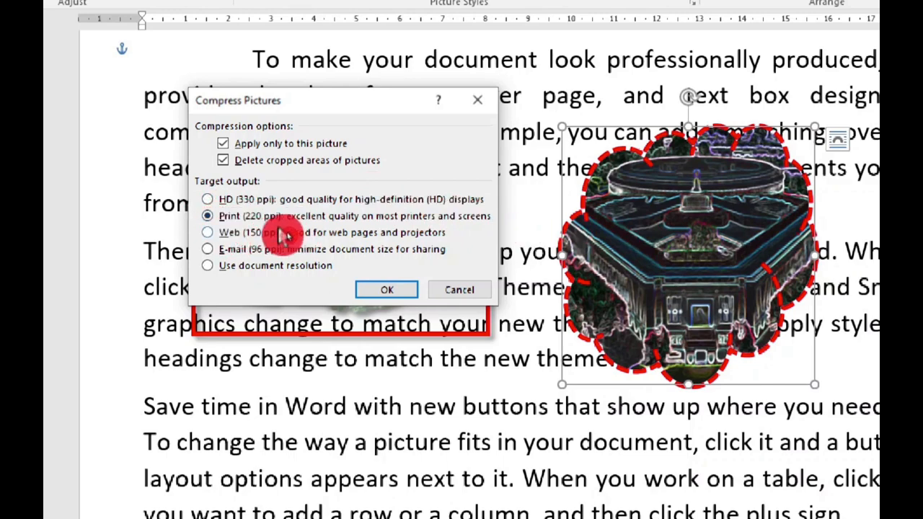
pyautogui.click(209, 250)
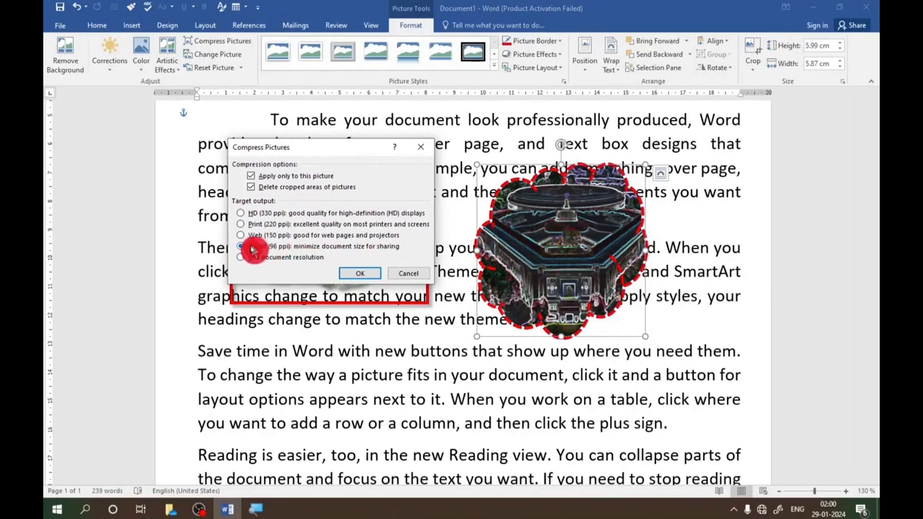
pyautogui.click(354, 274)
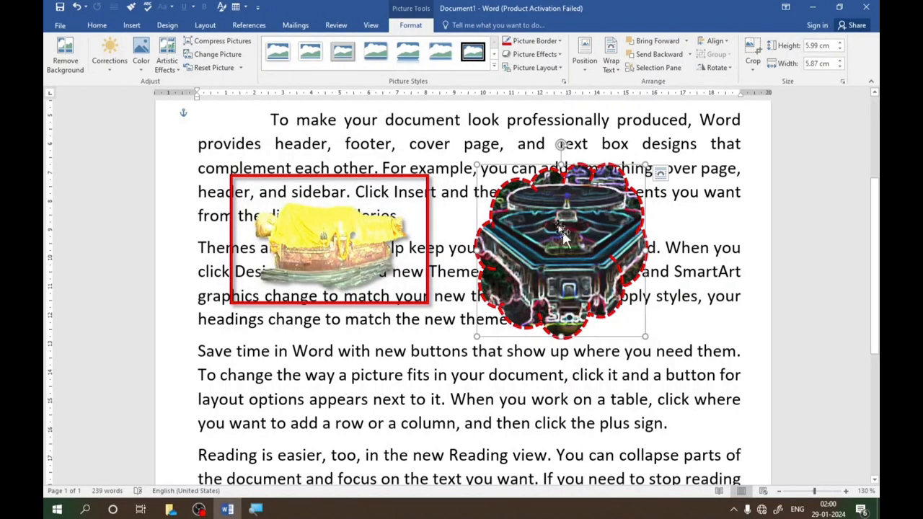
pyautogui.moveTo(595, 206); pyautogui.dragTo(604, 218)
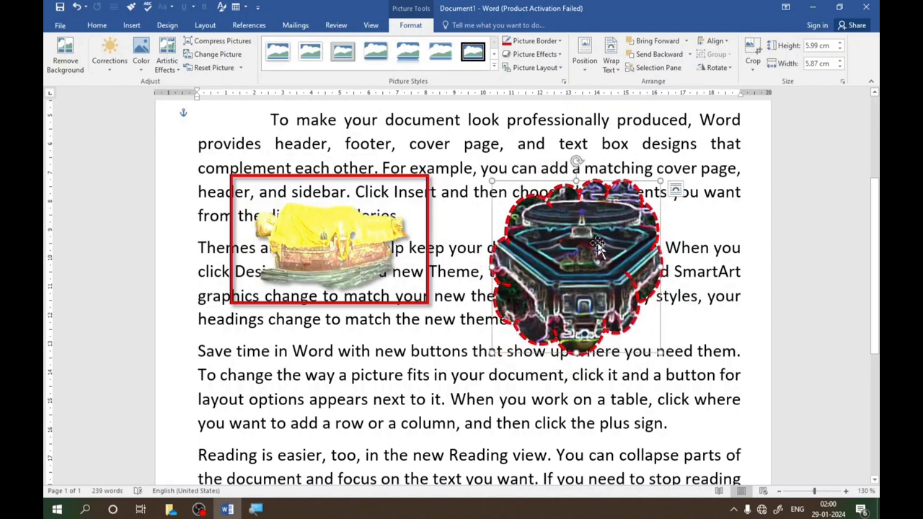
pyautogui.click(221, 41)
pyautogui.moveTo(473, 181); pyautogui.dragTo(404, 189)
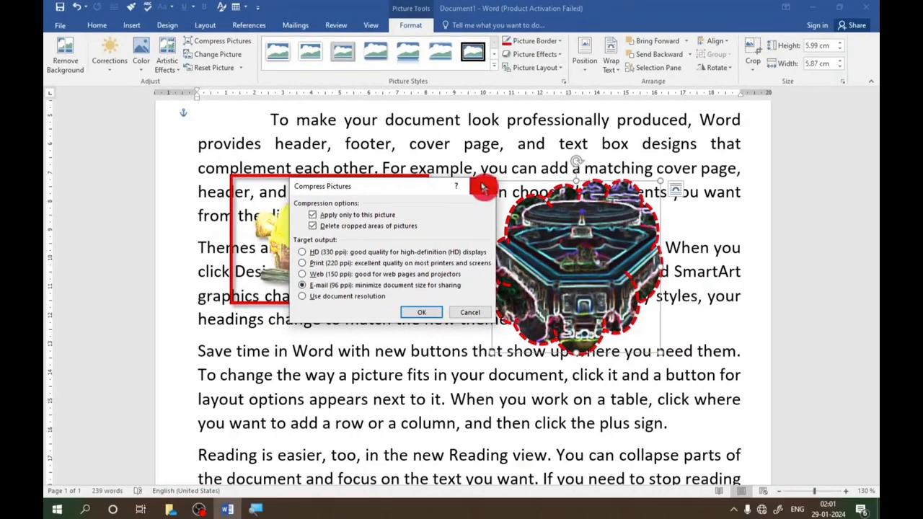
pyautogui.click(482, 188)
# - Replace the cloud-shaped picture with the picture cccc from the computer's Pictures folder
pyautogui.click(218, 57)
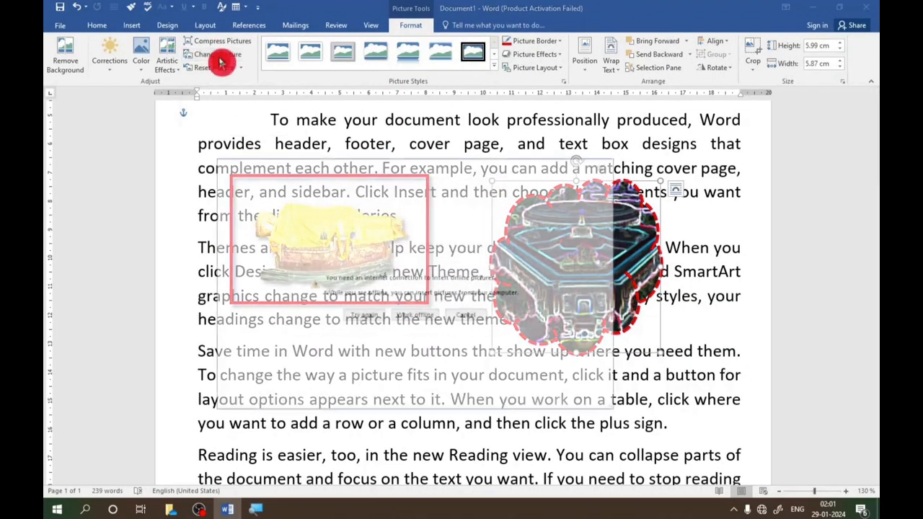
pyautogui.click(413, 319)
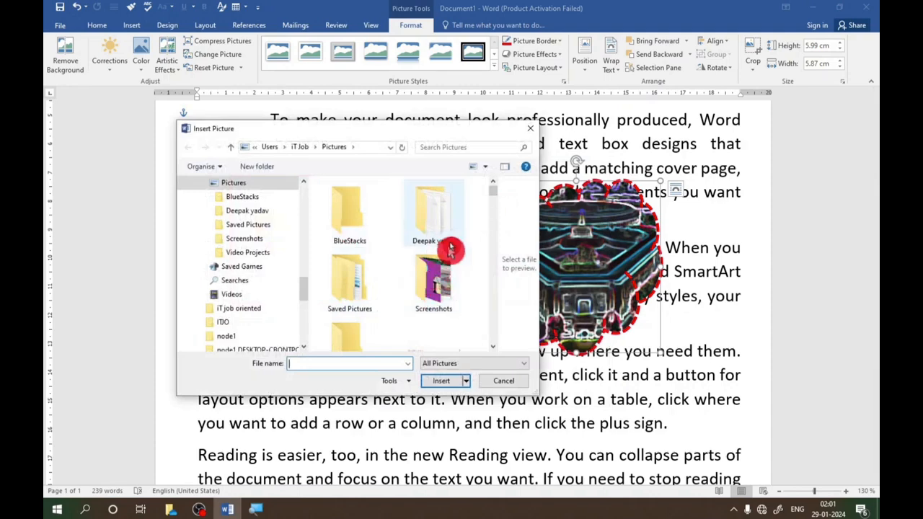
pyautogui.moveTo(497, 195); pyautogui.dragTo(491, 229)
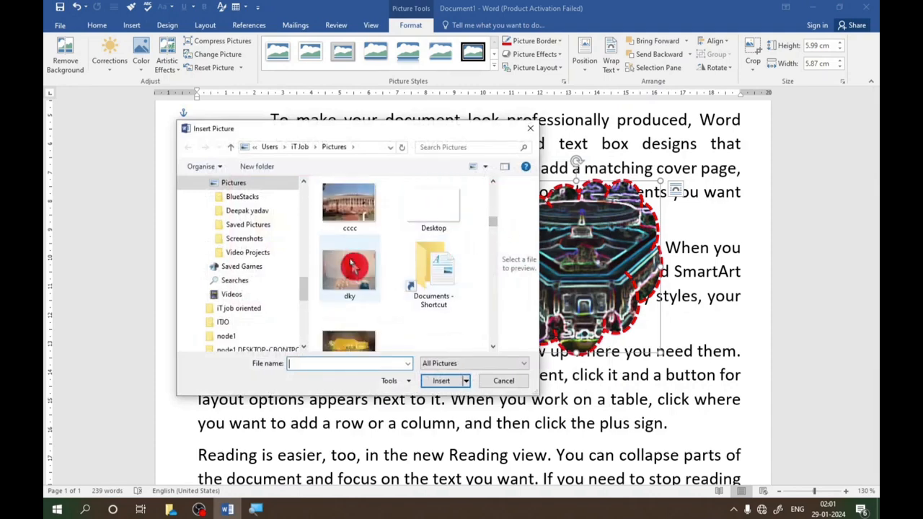
pyautogui.click(354, 207)
pyautogui.click(458, 383)
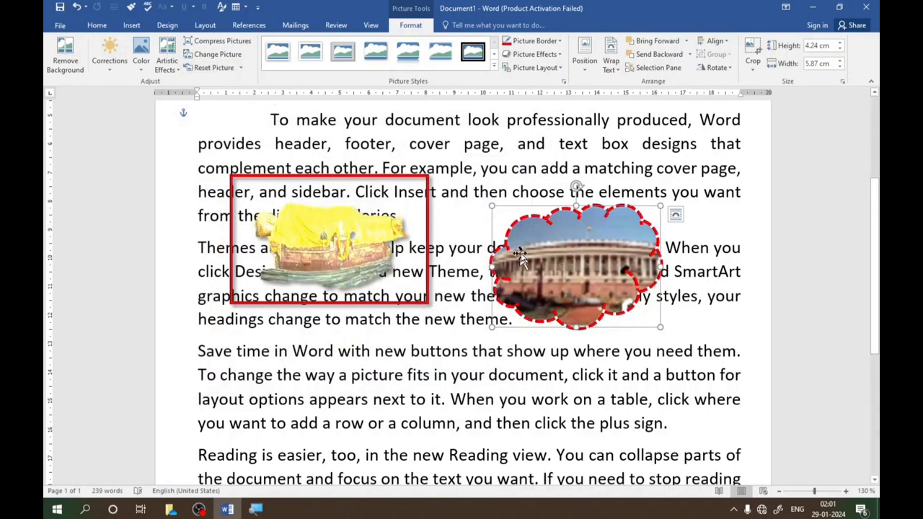
# - Enlarge the replaced picture to about 7.2 cm by 9.97 cm and apply the tilted white-framed picture style
pyautogui.moveTo(489, 327); pyautogui.dragTo(375, 412)
pyautogui.click(495, 66)
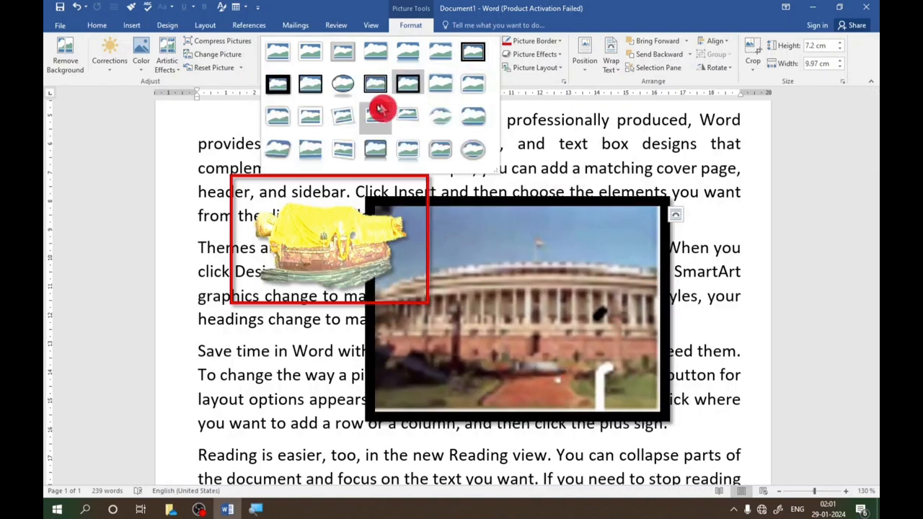
pyautogui.click(345, 124)
# - Reset the round building picture's formatting and move it right, clear of the statue picture
pyautogui.click(240, 68)
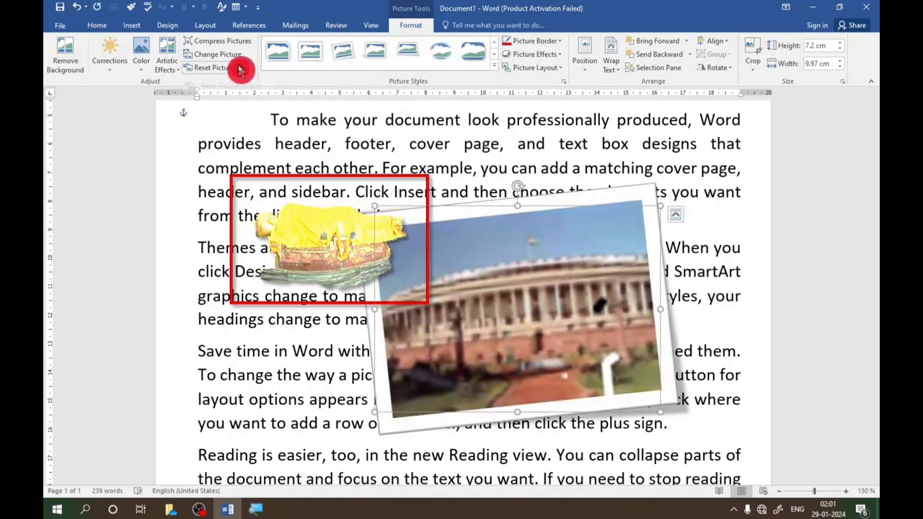
pyautogui.click(216, 87)
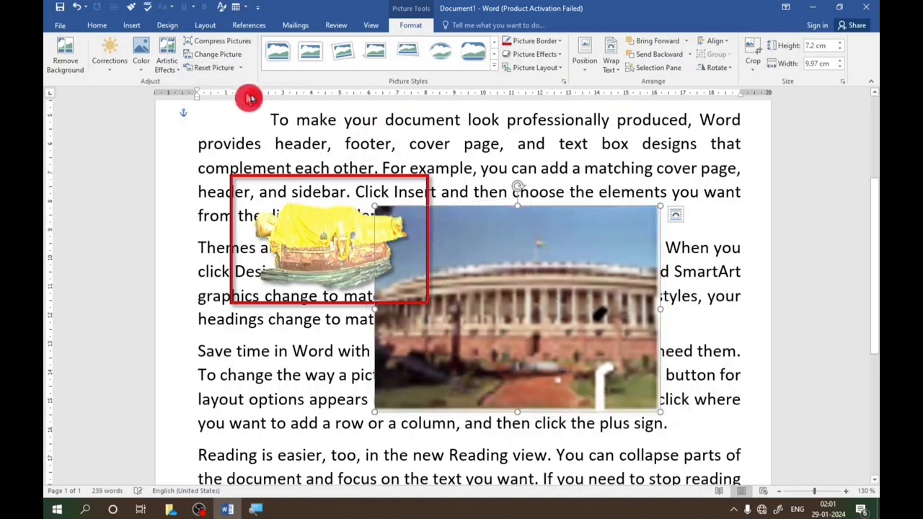
pyautogui.moveTo(505, 254); pyautogui.dragTo(577, 247)
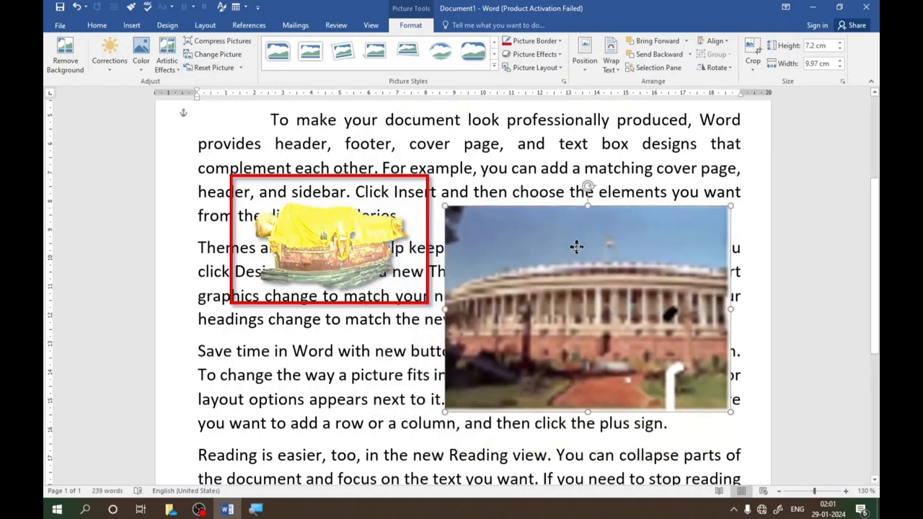
# - Reset the building picture's formatting and size, and enlarge it to about 5.59 cm by 7.74 cm beside the statue picture
pyautogui.click(240, 67)
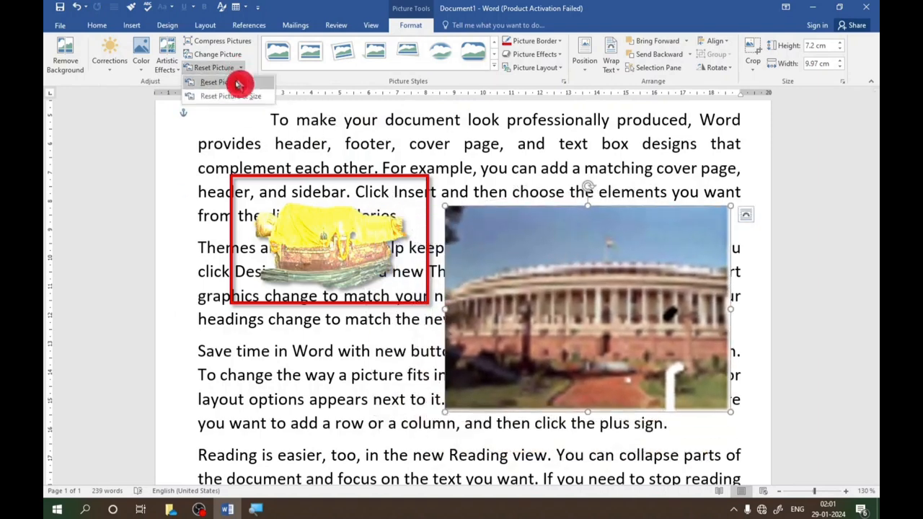
pyautogui.click(240, 98)
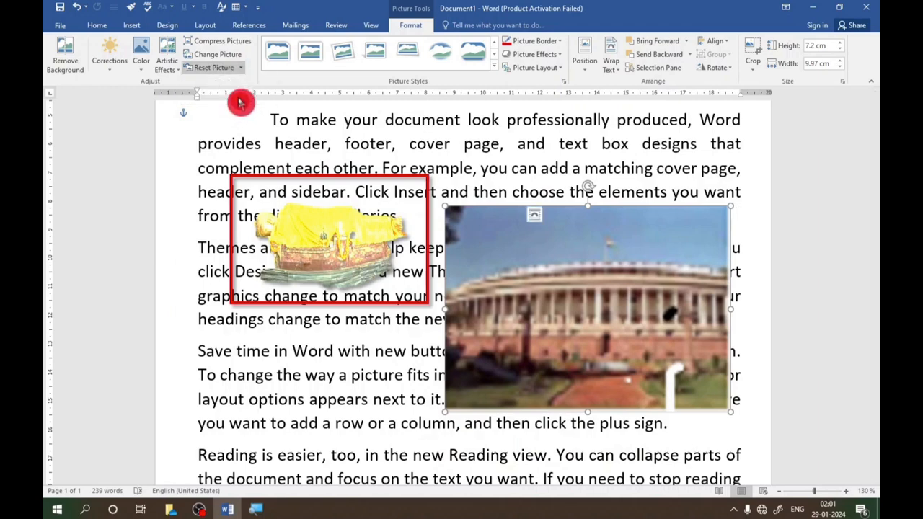
pyautogui.moveTo(498, 220); pyautogui.dragTo(532, 186)
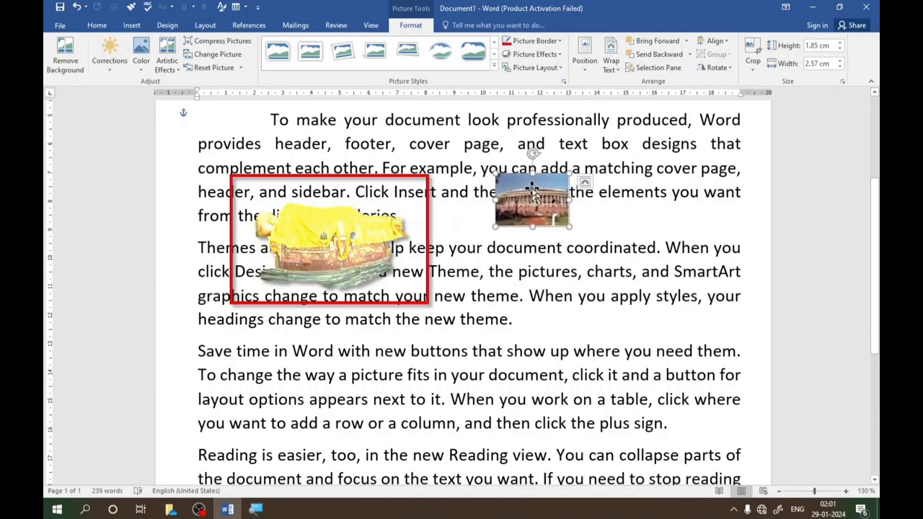
pyautogui.moveTo(569, 226); pyautogui.dragTo(717, 334)
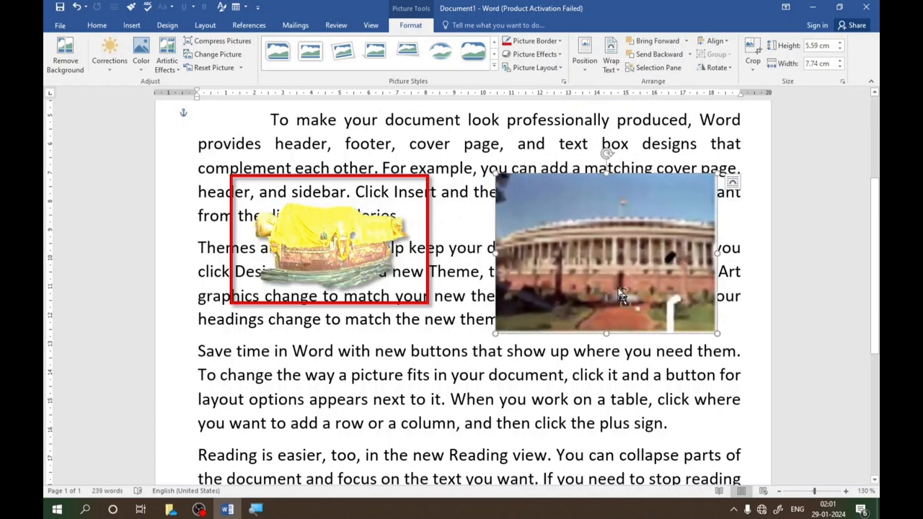
# - Move the building picture up beside the first paragraph and set its text wrapping to Behind Text
pyautogui.keyDown('ctrl'); pyautogui.scroll(-1, 622, 294); pyautogui.keyUp('ctrl')
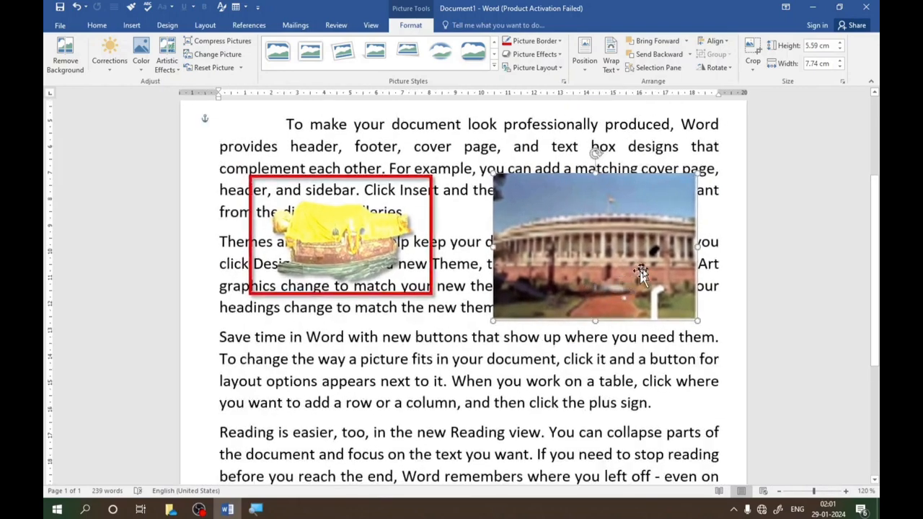
pyautogui.click(779, 492)
pyautogui.click(779, 492)
pyautogui.click(779, 492)
pyautogui.click(779, 492)
pyautogui.click(779, 492)
pyautogui.click(779, 492)
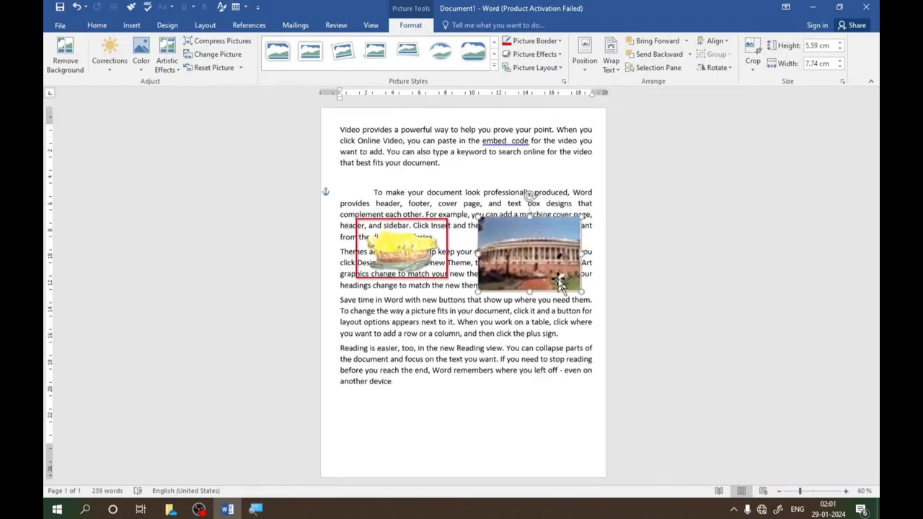
pyautogui.moveTo(531, 241); pyautogui.dragTo(543, 169)
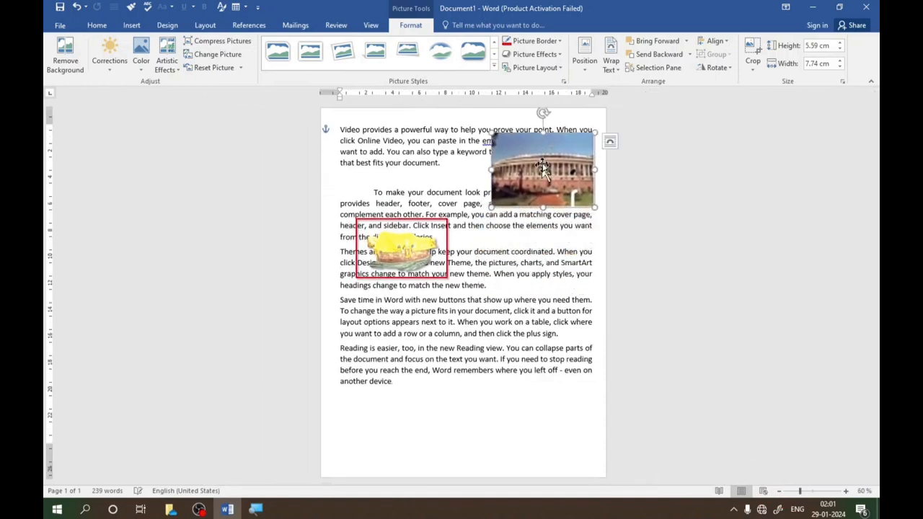
pyautogui.click(610, 142)
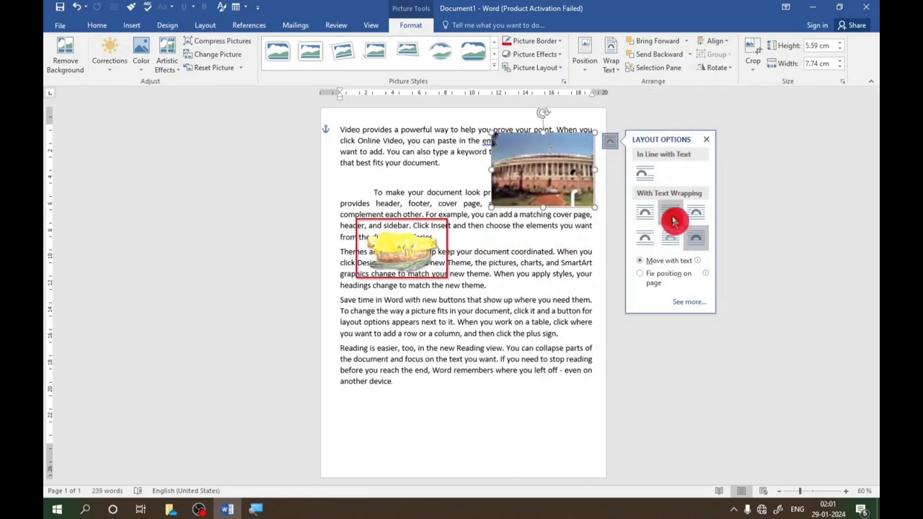
pyautogui.click(672, 240)
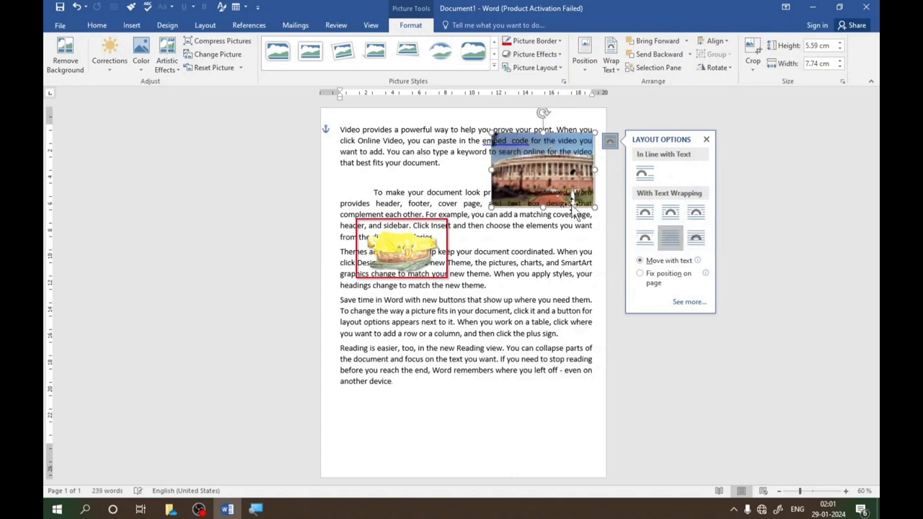
pyautogui.click(434, 84)
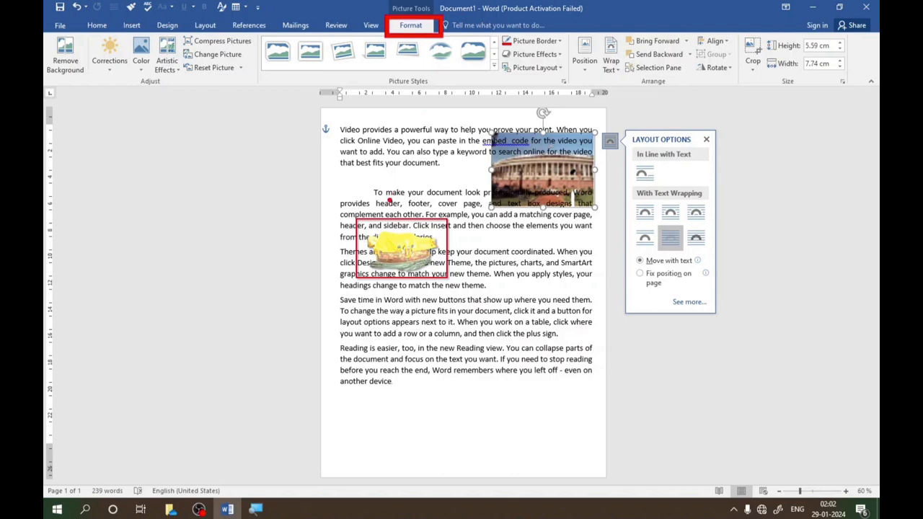
pyautogui.click(411, 200)
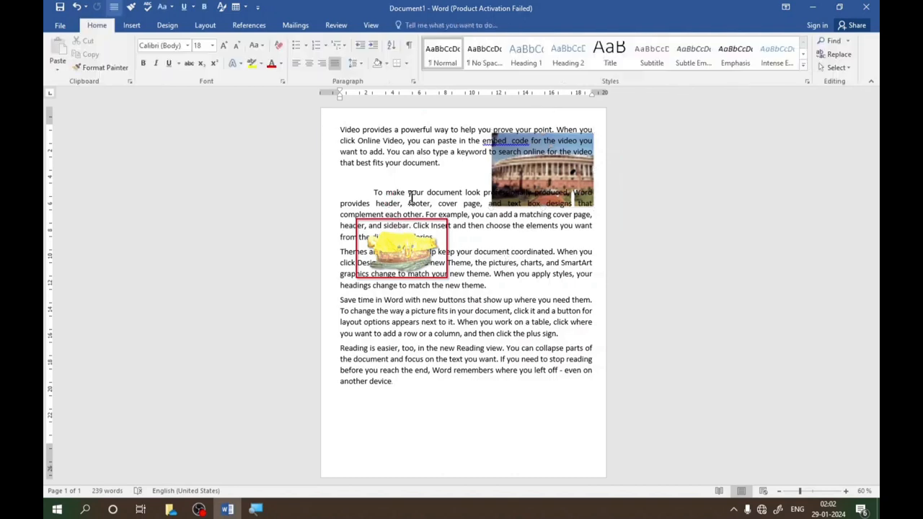
# - Move the building picture down to the right of the red-framed statue picture and stretch it to about 9.68 cm high by 9.25 cm wide
pyautogui.moveTo(515, 170); pyautogui.dragTo(491, 245)
pyautogui.moveTo(575, 287)
pyautogui.mouseDown()
pyautogui.moveTo(606, 325)
pyautogui.moveTo(581, 287)
pyautogui.mouseUp()
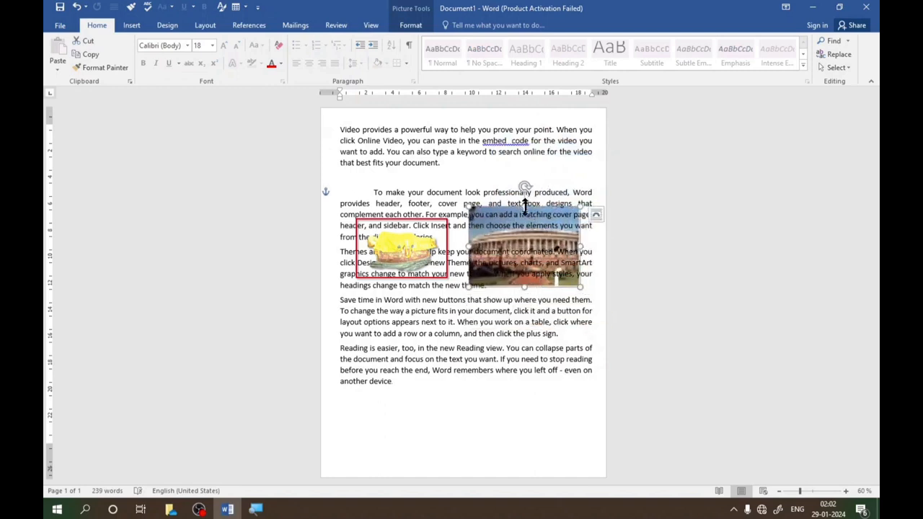
pyautogui.moveTo(521, 206); pyautogui.dragTo(521, 159)
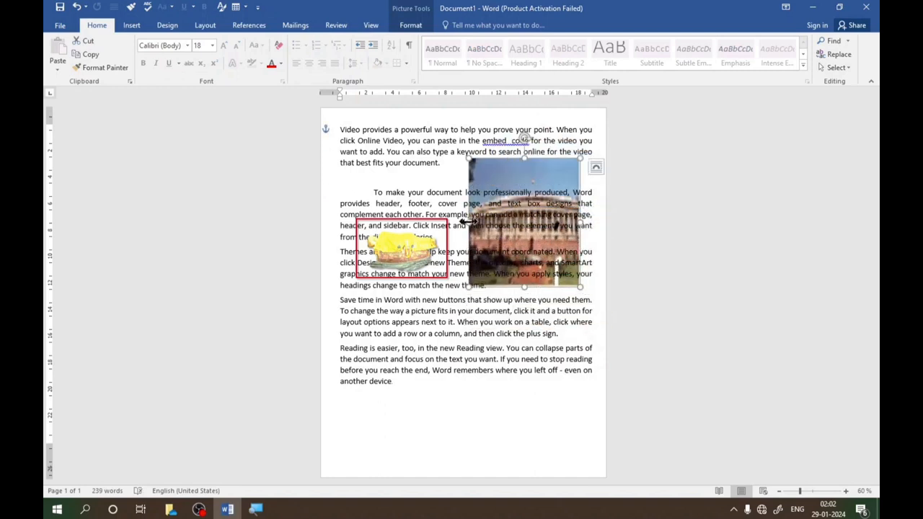
pyautogui.moveTo(468, 222); pyautogui.dragTo(458, 223)
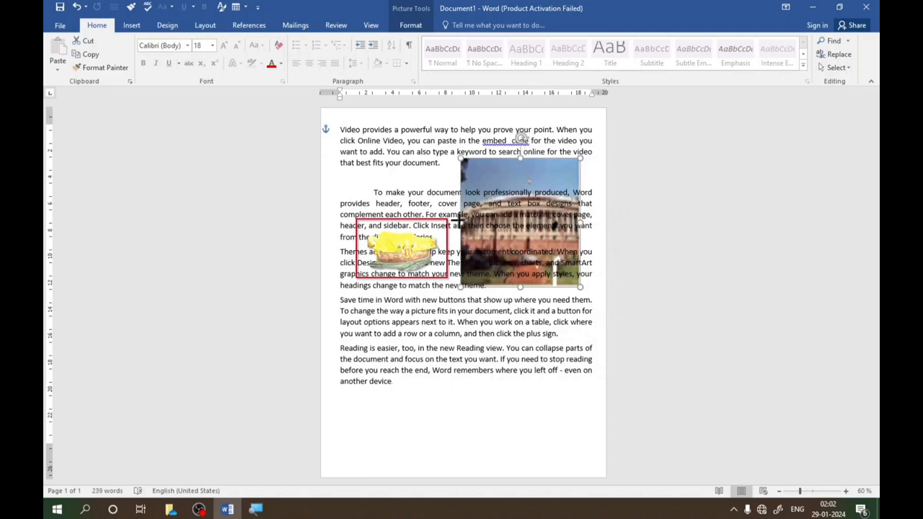
pyautogui.click(132, 30)
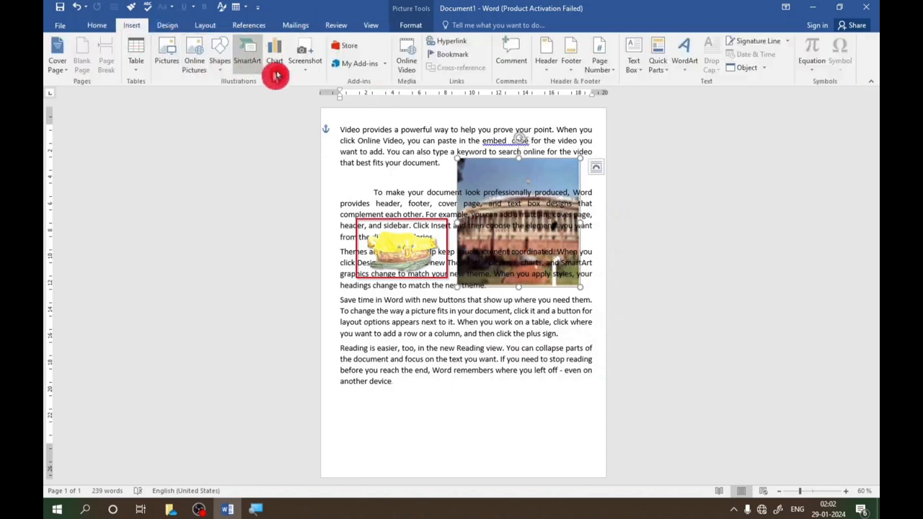
pyautogui.click(409, 28)
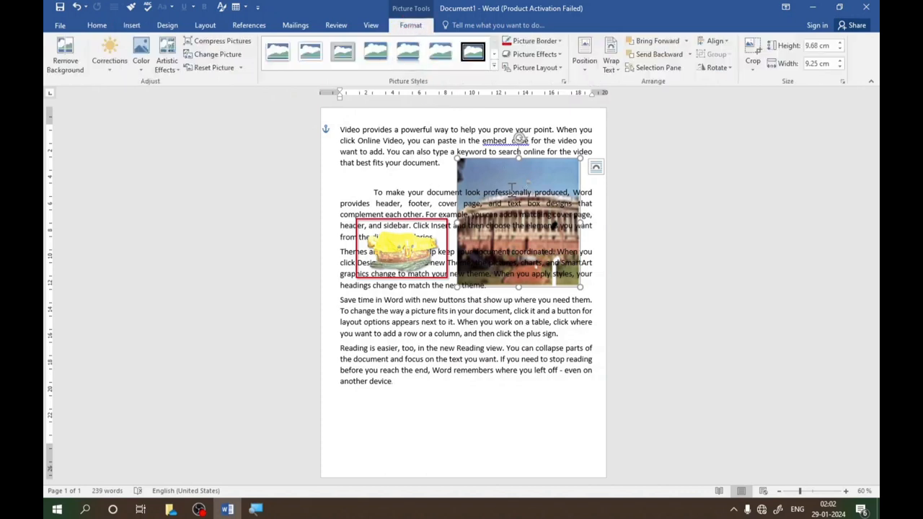